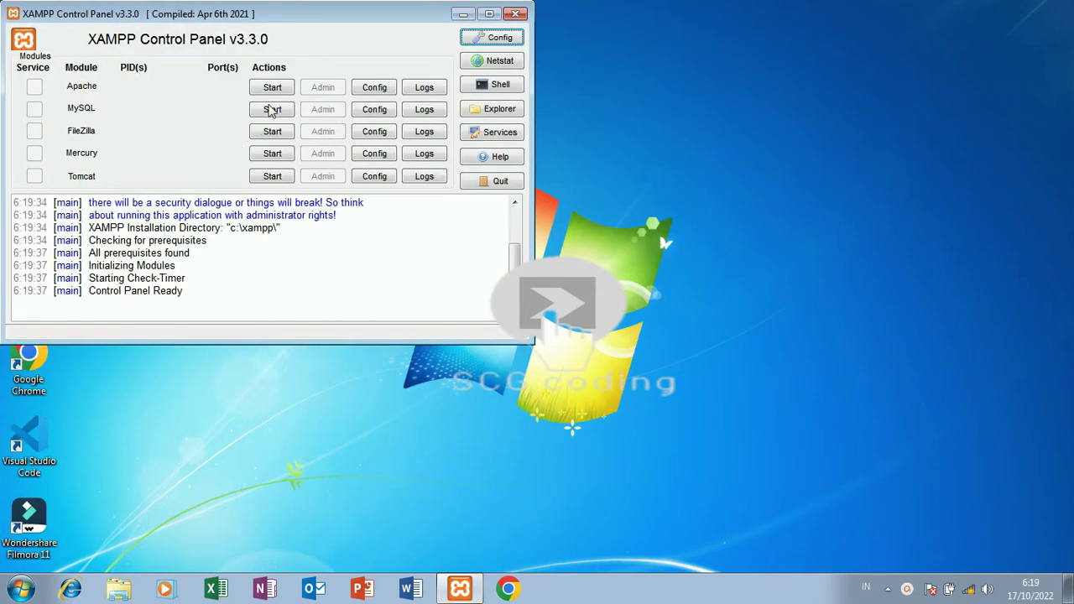
Start the Apache (ports 80, 443) and MySQL (port 3306) services in XAMPP.
{"action": "left_click", "coordinate": [285, 87]}
{"action": "left_click", "coordinate": [277, 109]}
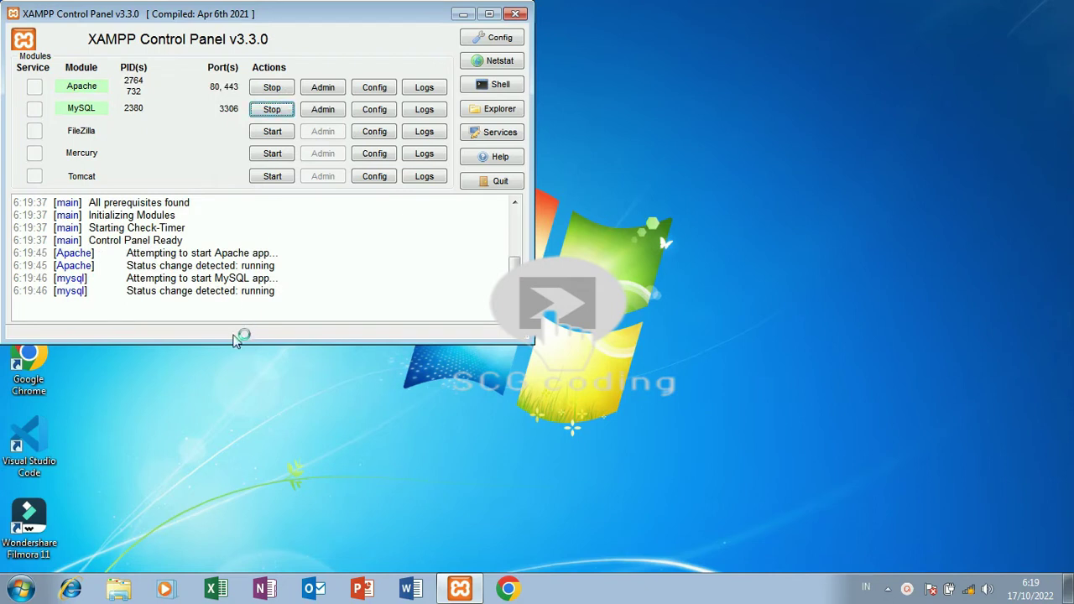
Launch a new Visual Studio Code window from the Start menu jump list.
{"action": "left_click", "coordinate": [20, 589]}
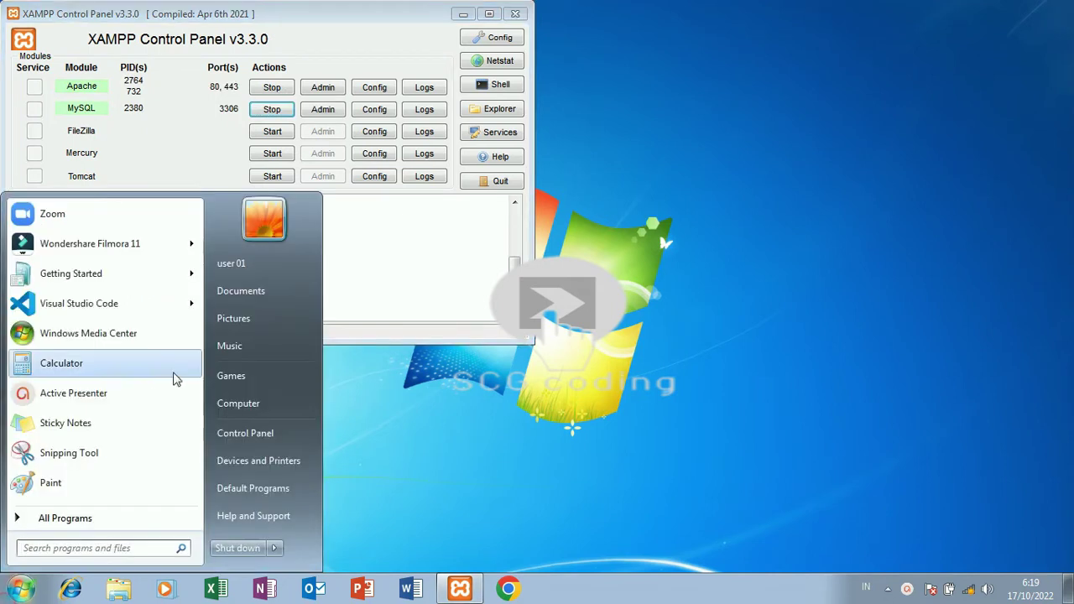
{"action": "mouse_move", "coordinate": [193, 309]}
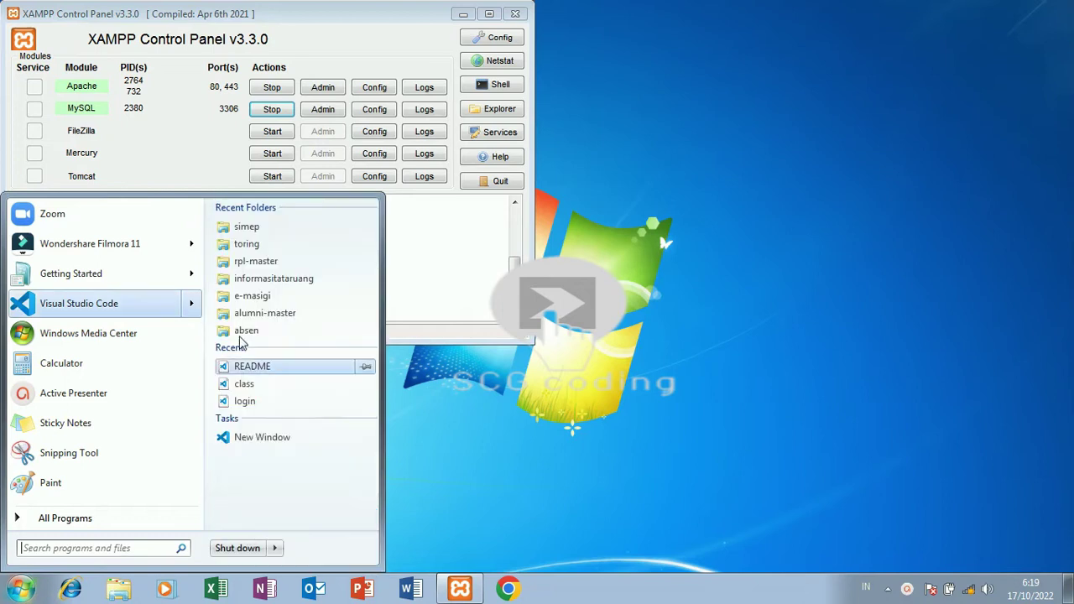
{"action": "left_click", "coordinate": [262, 437]}
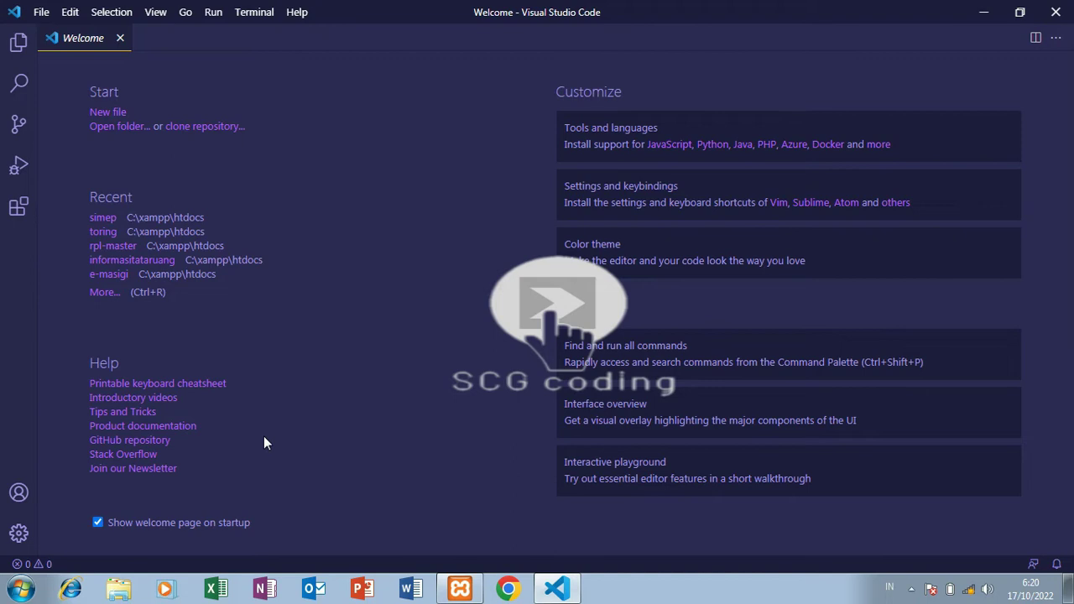
Browse to C:\xampp\htdocs and select the spk_codeigniter-master folder.
{"action": "left_click", "coordinate": [122, 130]}
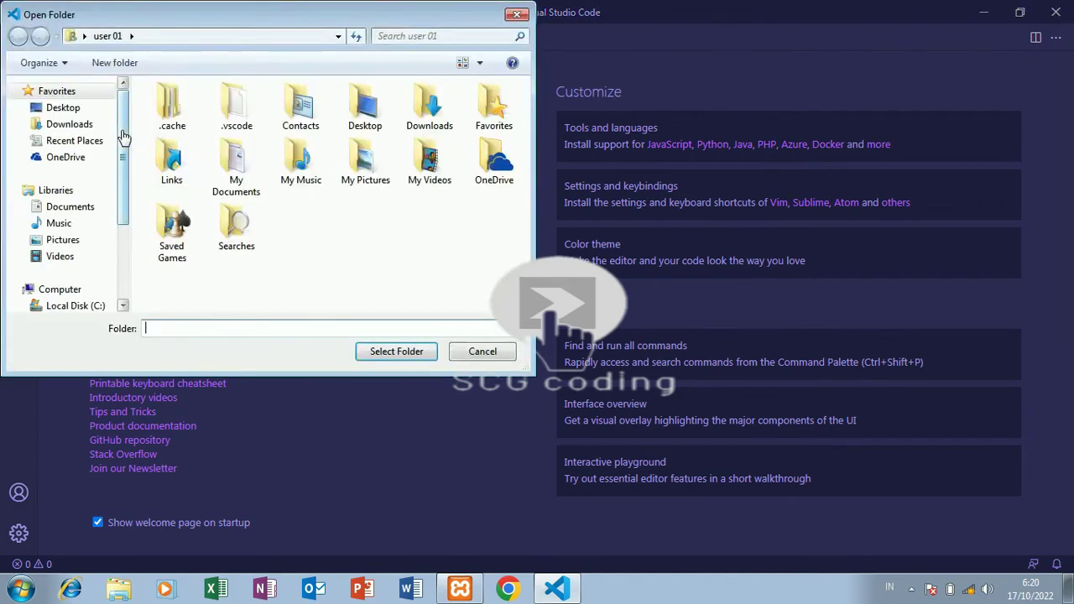
{"action": "left_click", "coordinate": [68, 307]}
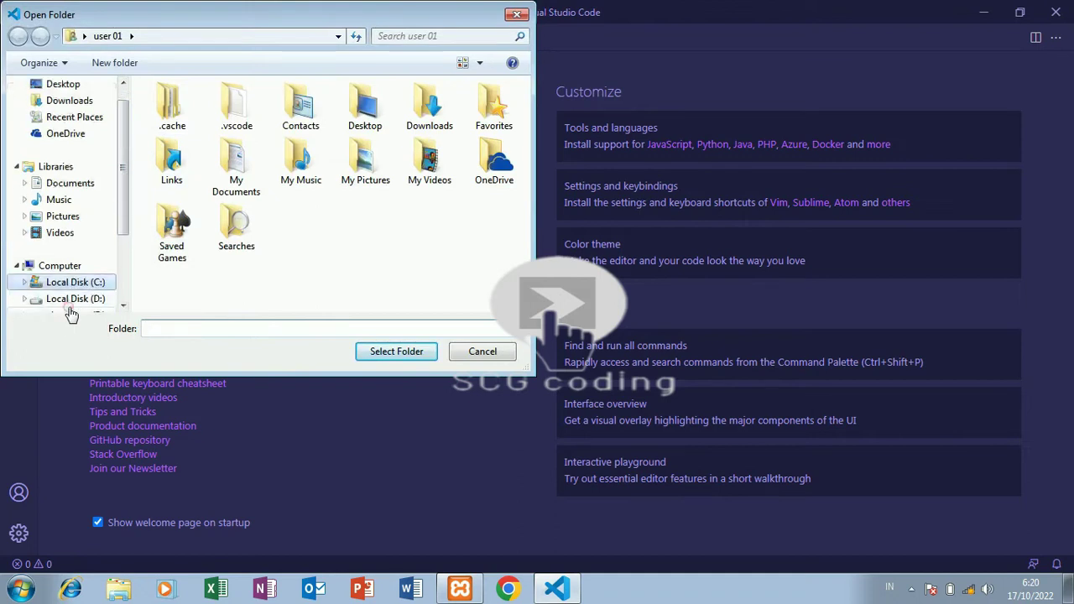
{"action": "double_click", "coordinate": [193, 209]}
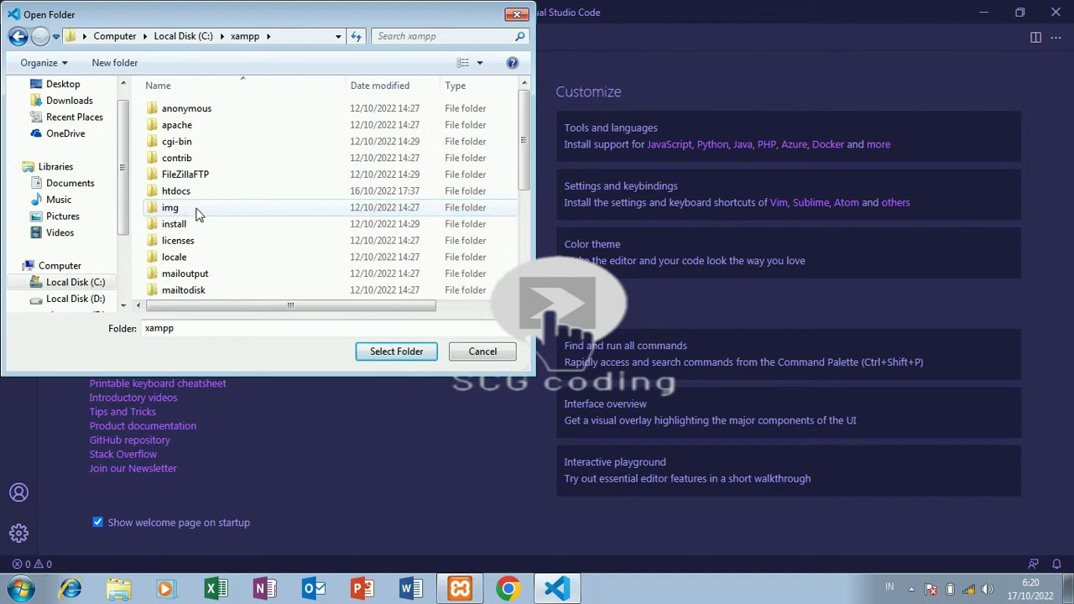
{"action": "double_click", "coordinate": [215, 192]}
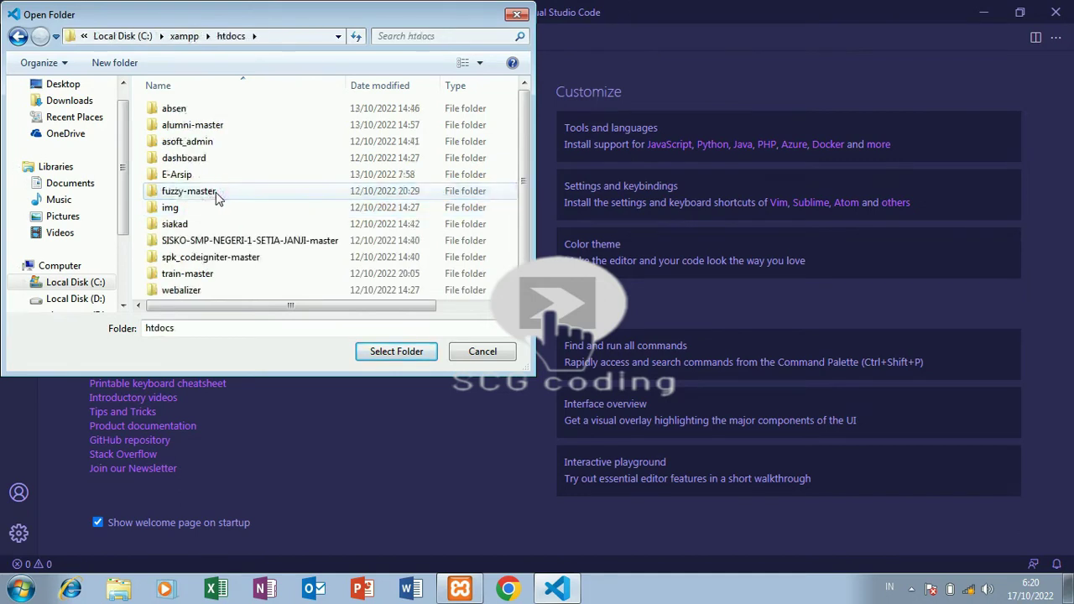
{"action": "left_click", "coordinate": [192, 258]}
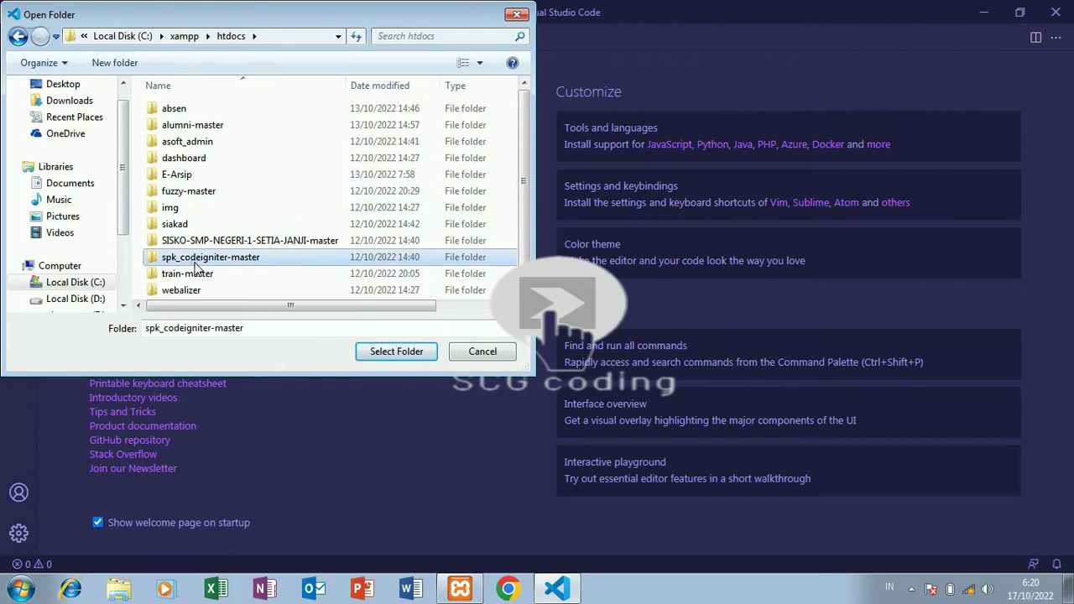
Copy the folder name spk_codeigniter-master and open that folder as the workspace.
{"action": "left_click_drag", "start_coordinate": [253, 329], "coordinate": [130, 344]}
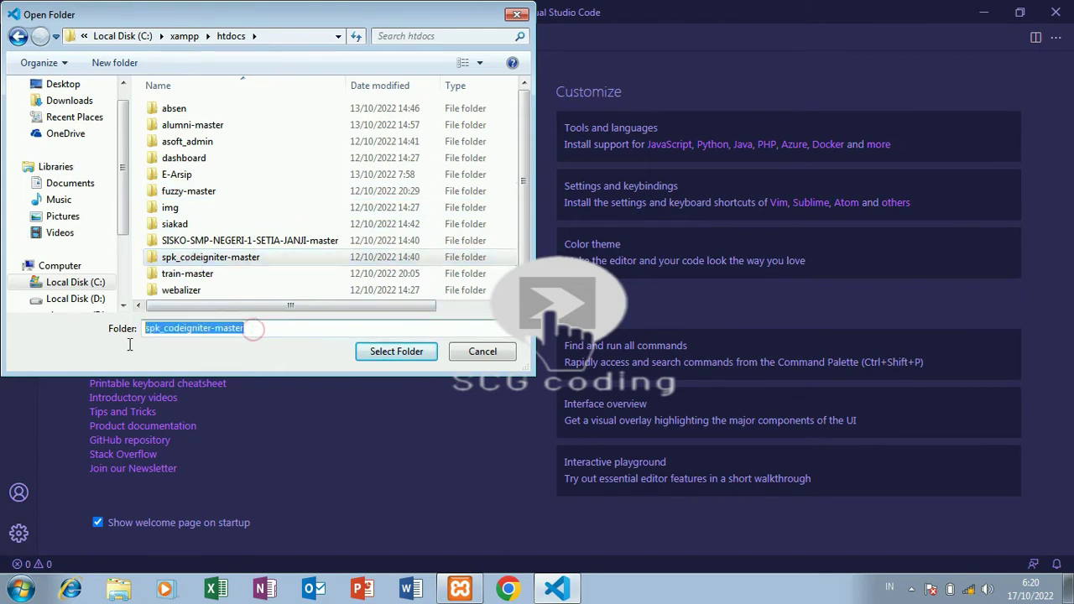
{"action": "right_click", "coordinate": [176, 333]}
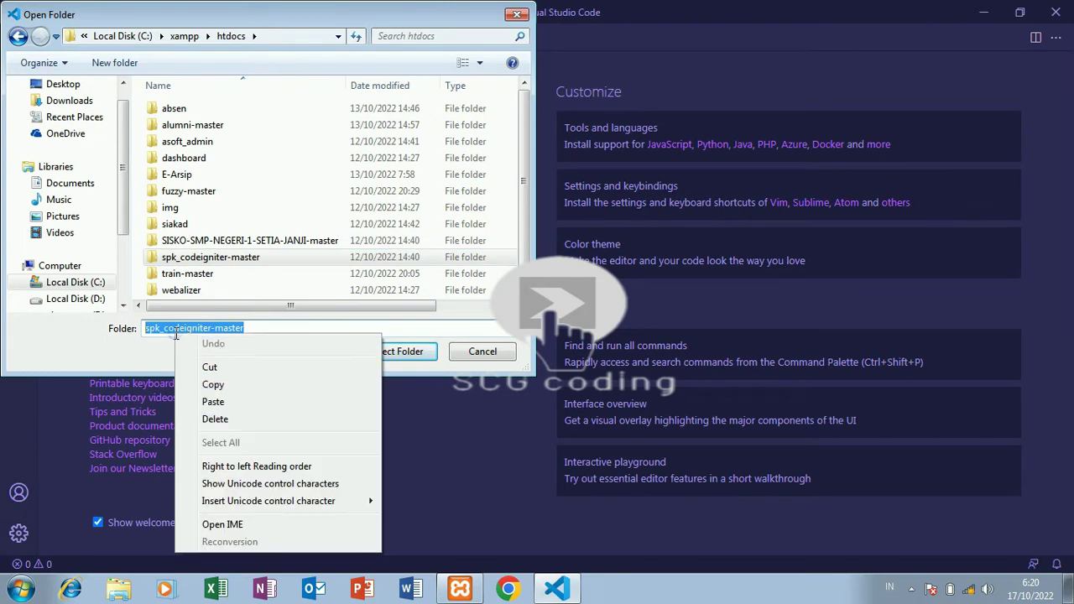
{"action": "left_click", "coordinate": [203, 384]}
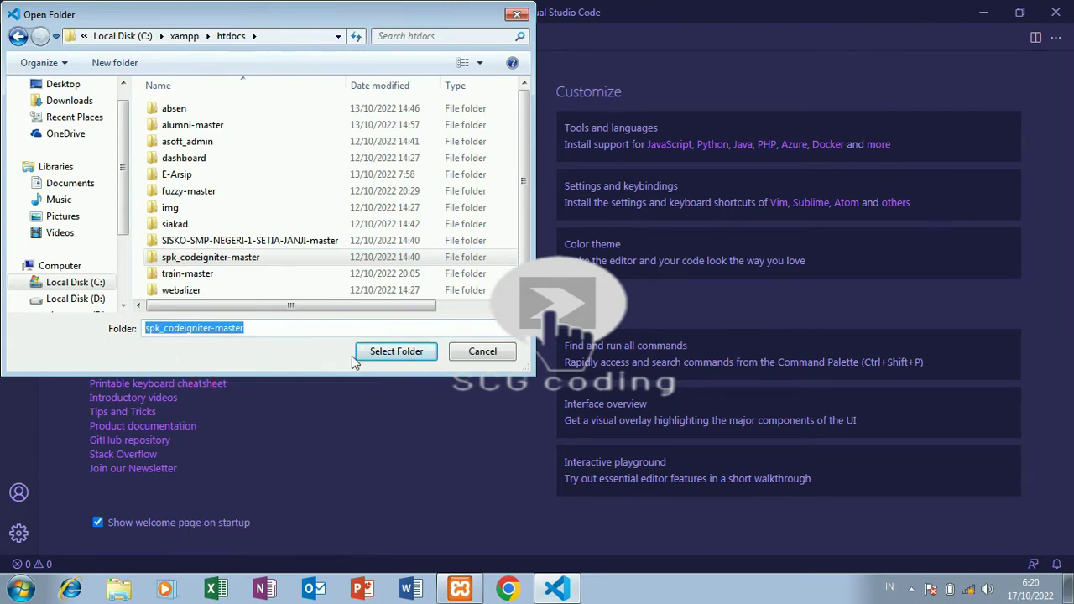
{"action": "left_click", "coordinate": [379, 355]}
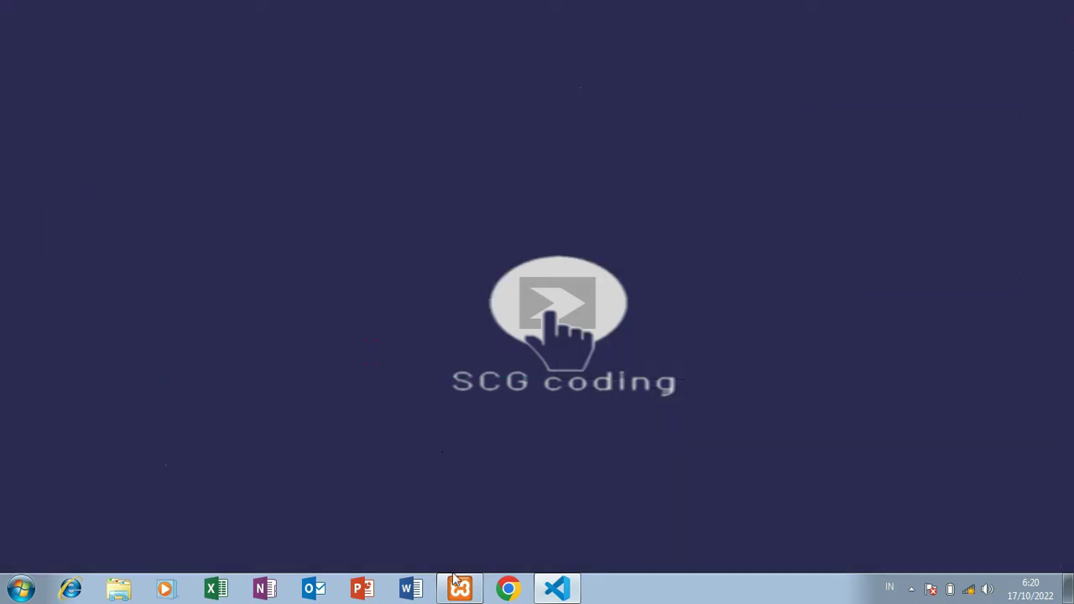
Open the XAMPP dashboard at localhost/dashboard via Apache's Admin, then go to phpMyAdmin.
{"action": "left_click", "coordinate": [460, 587]}
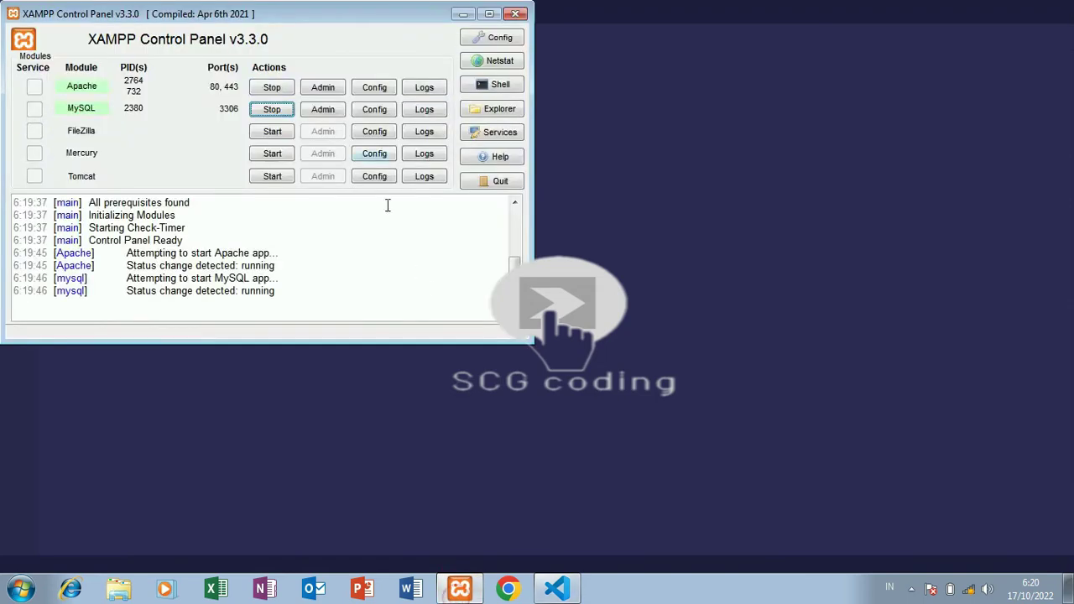
{"action": "left_click", "coordinate": [324, 87]}
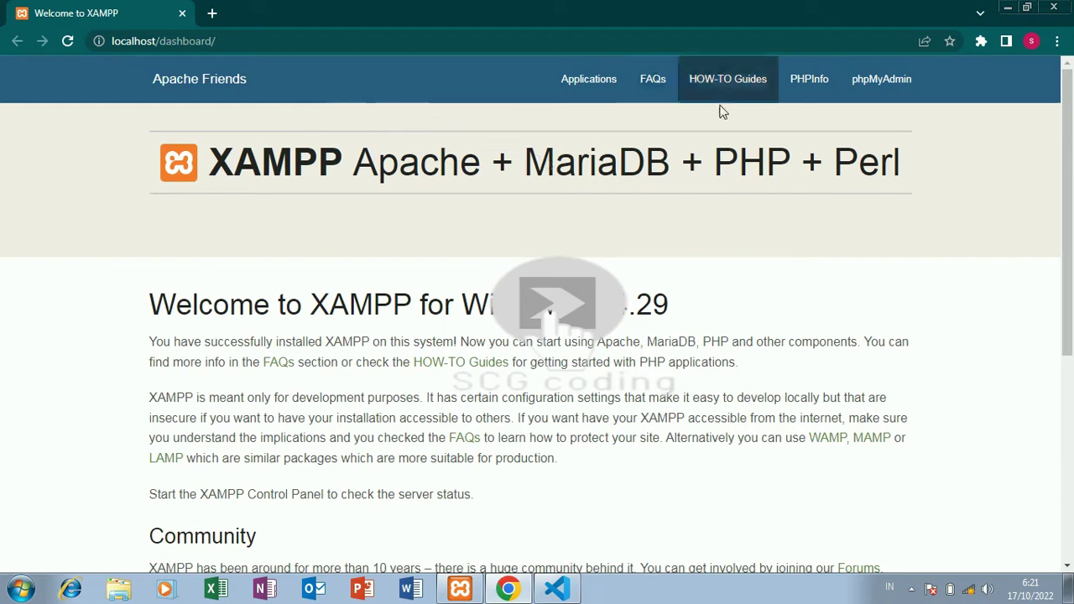
{"action": "left_click", "coordinate": [887, 87]}
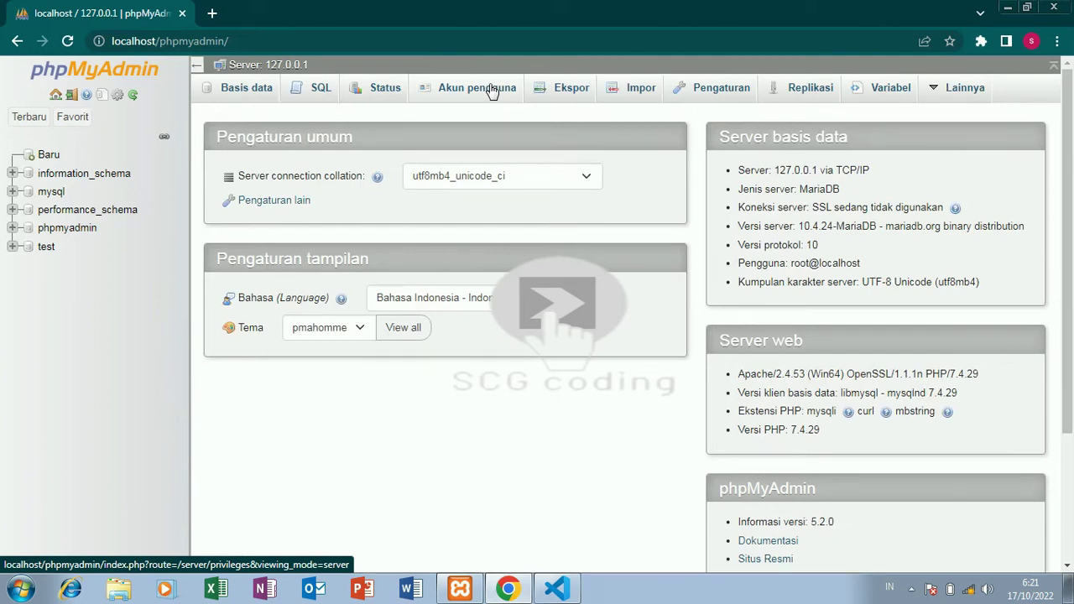
Go to phpMyAdmin's create-database page and open a new blank Chrome tab.
{"action": "left_click", "coordinate": [48, 156]}
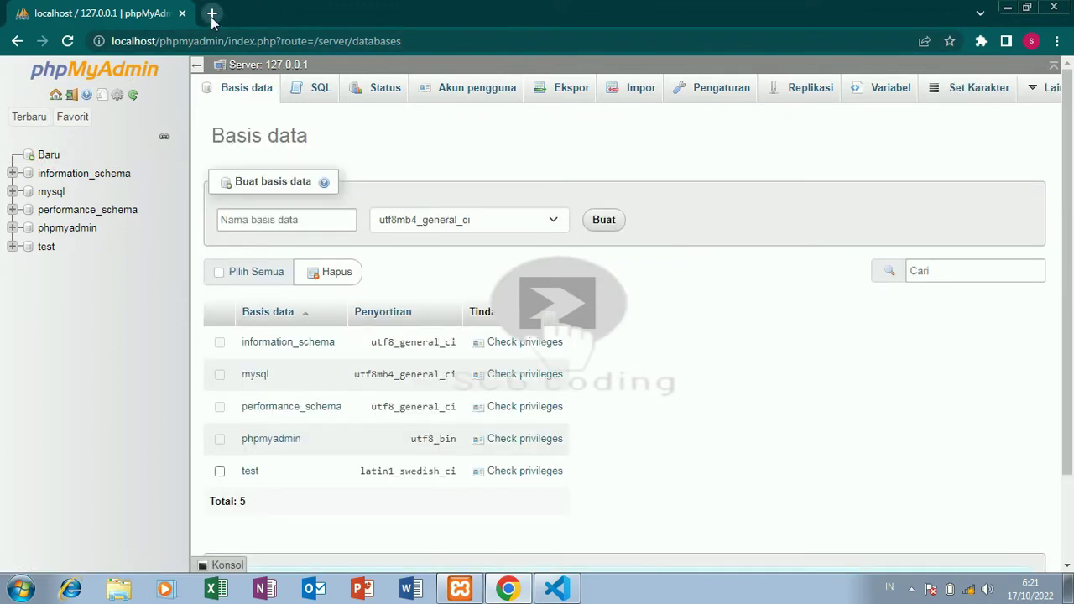
{"action": "left_click", "coordinate": [212, 14]}
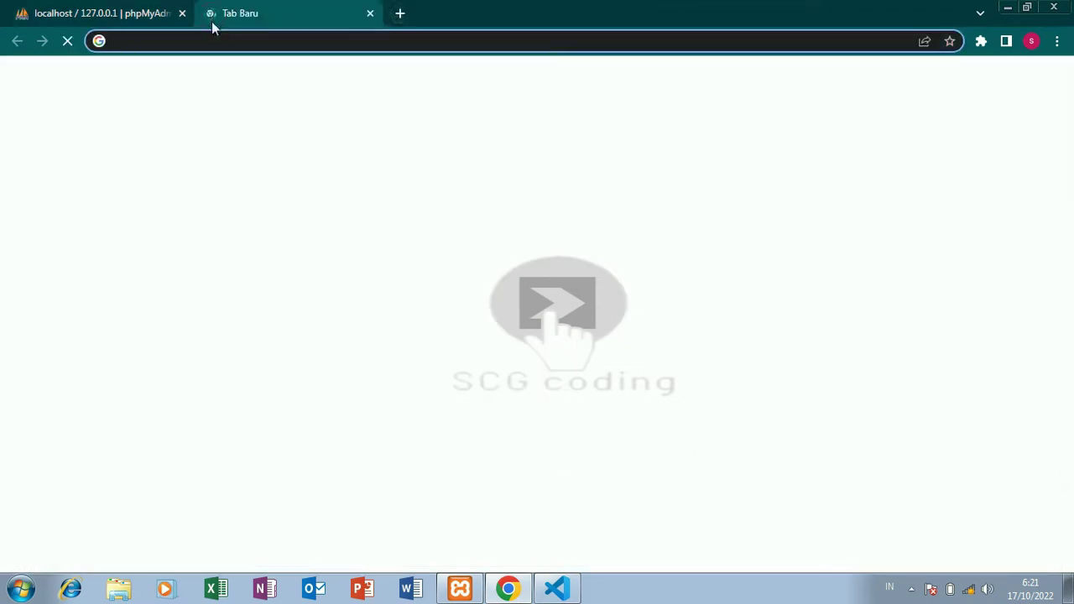
Load localhost/spk_codeigniter-master, which reports an unknown database 'spk_sekolah'.
{"action": "type", "text": "localhost"}
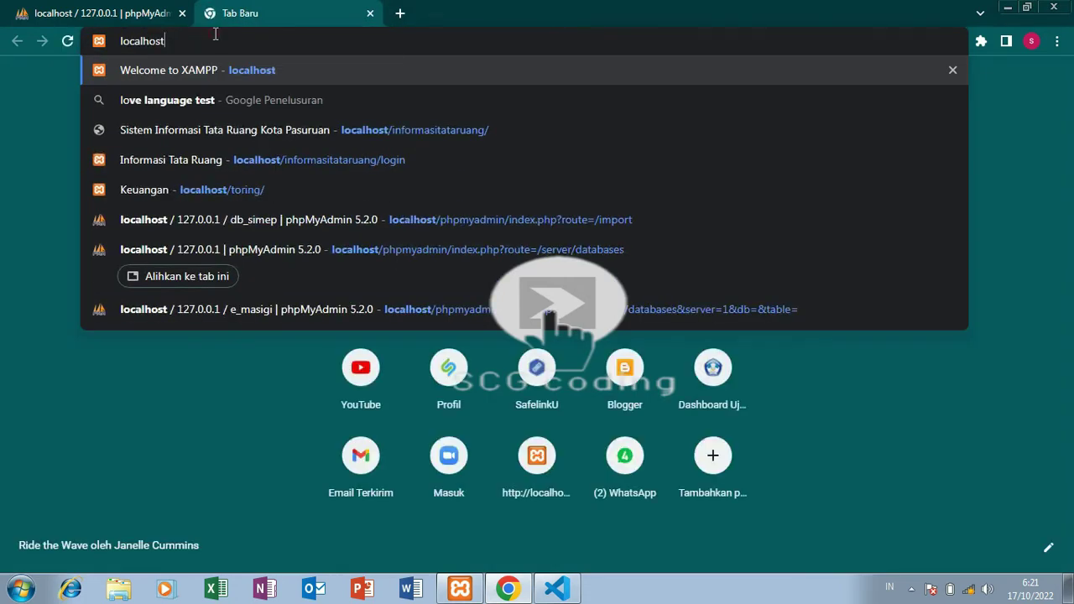
{"action": "type", "text": "/"}
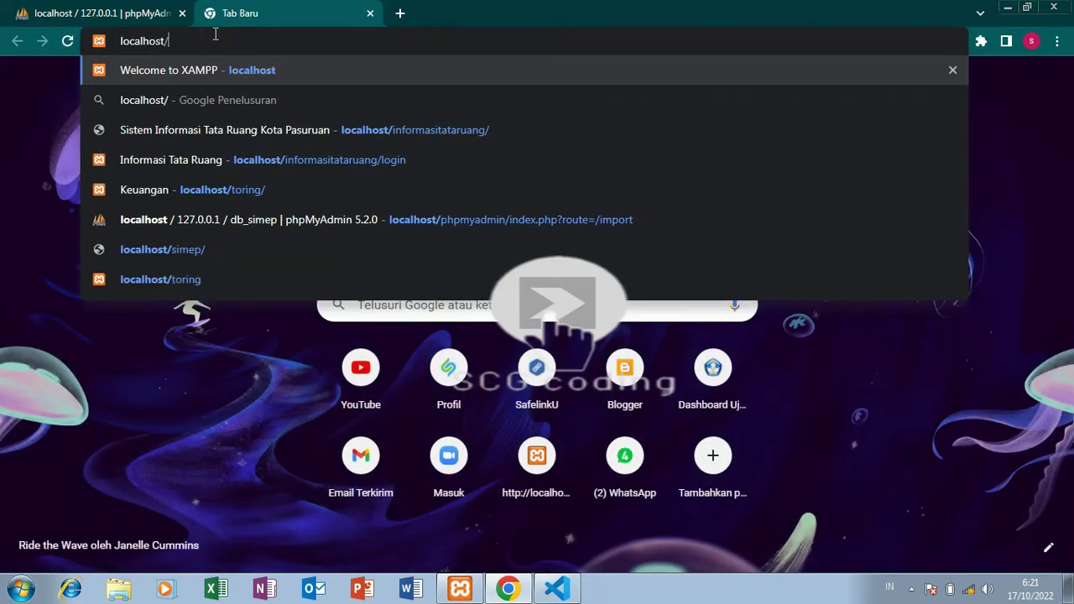
{"action": "key", "text": "ctrl+v"}
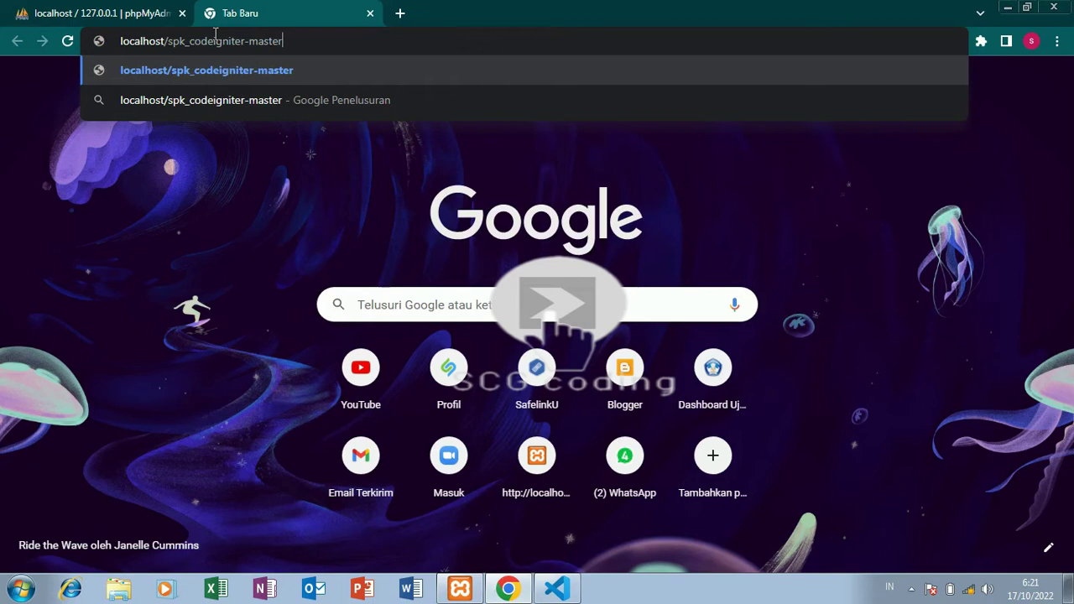
{"action": "key", "text": "Return"}
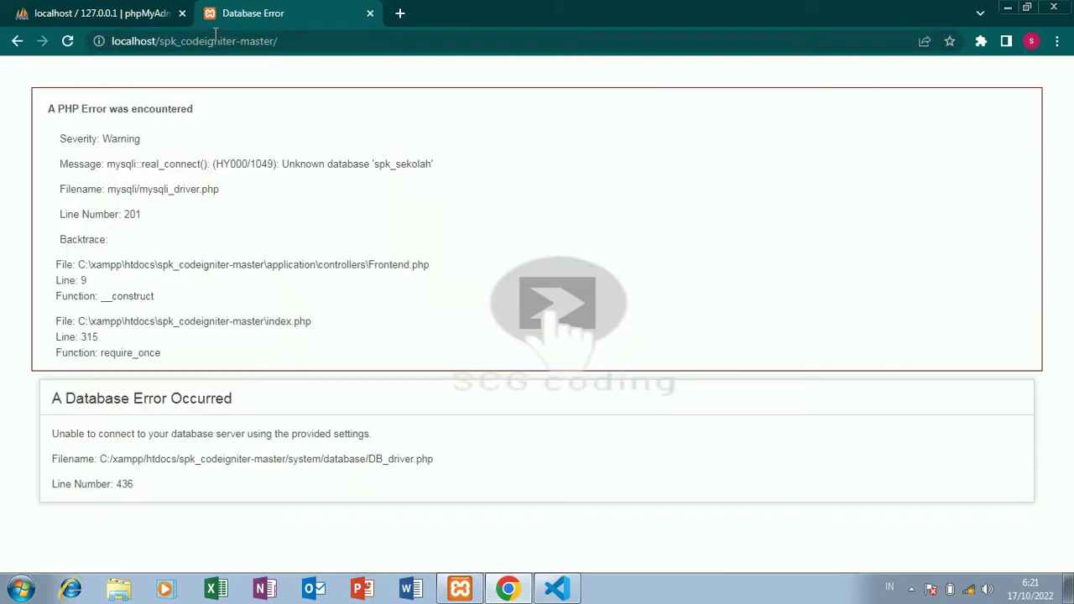
Copy the missing database name spk_sekolah from the error message.
{"action": "double_click", "coordinate": [403, 164]}
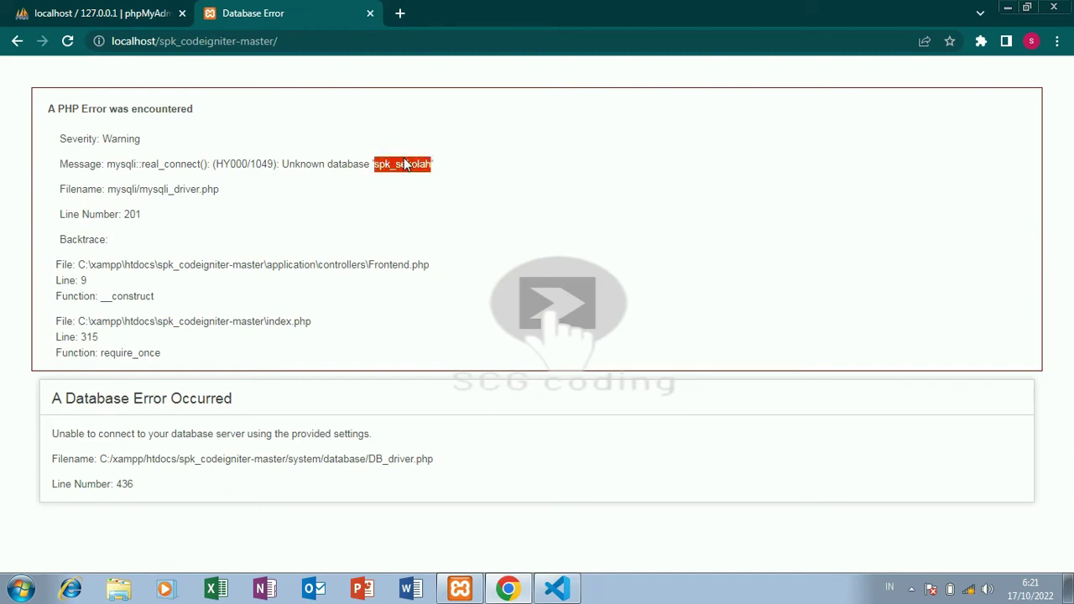
{"action": "right_click", "coordinate": [404, 161]}
{"action": "left_click", "coordinate": [423, 168]}
Create the spk_sekolah database with default collation and go to its Import page.
{"action": "left_click", "coordinate": [97, 12]}
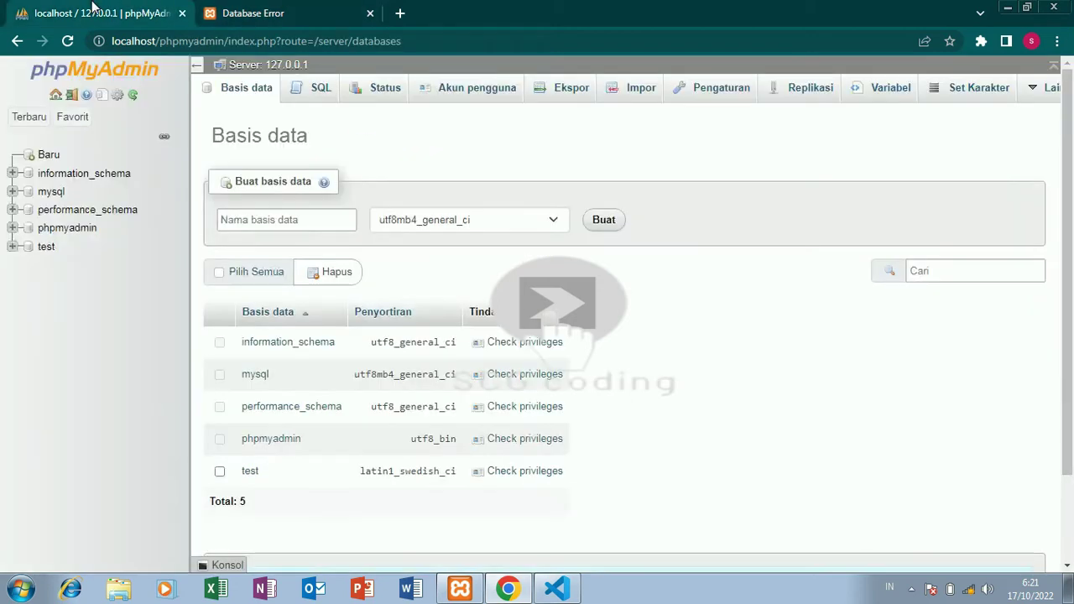
{"action": "left_click", "coordinate": [240, 218]}
{"action": "right_click", "coordinate": [237, 216]}
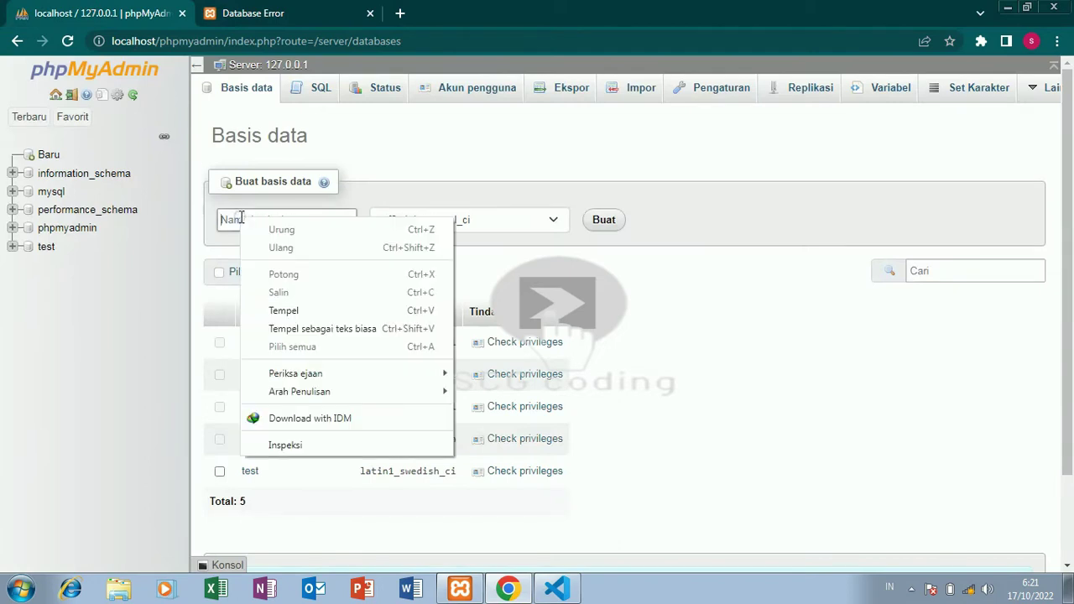
{"action": "left_click", "coordinate": [282, 311]}
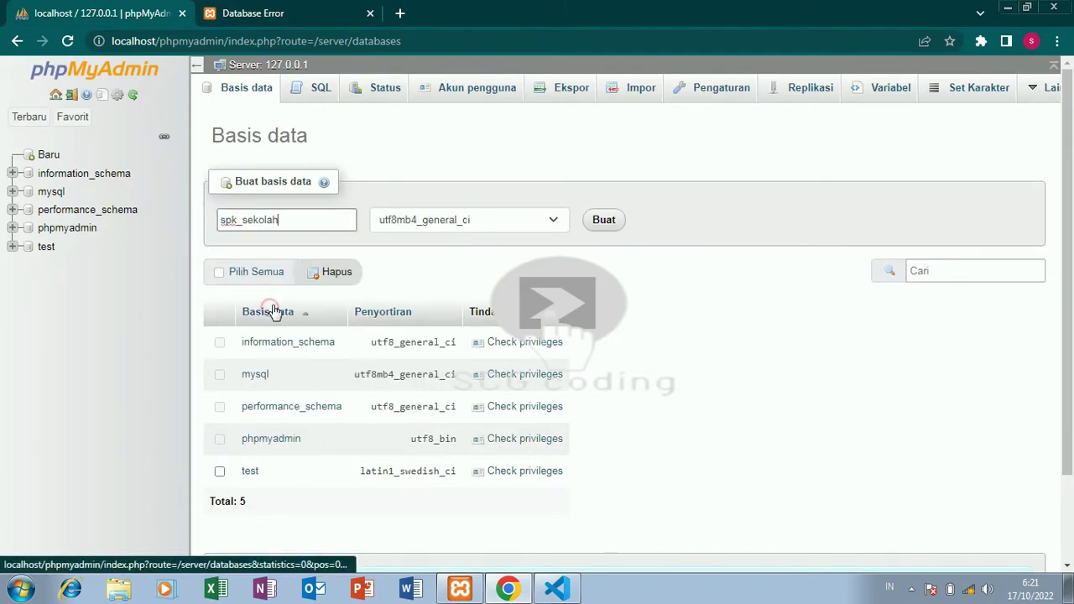
{"action": "left_click", "coordinate": [469, 218]}
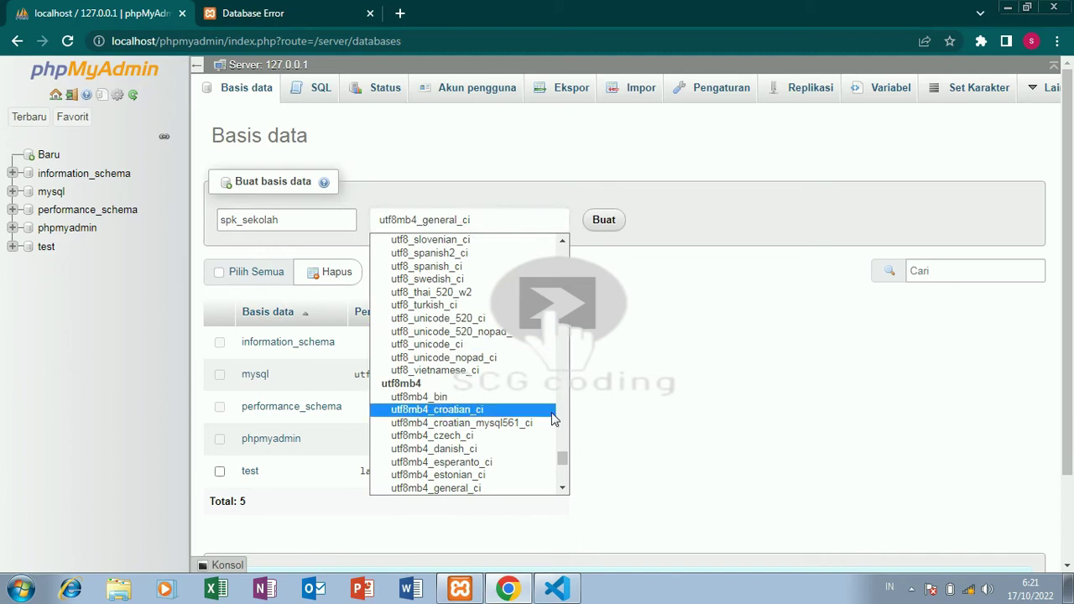
{"action": "left_click", "coordinate": [561, 456]}
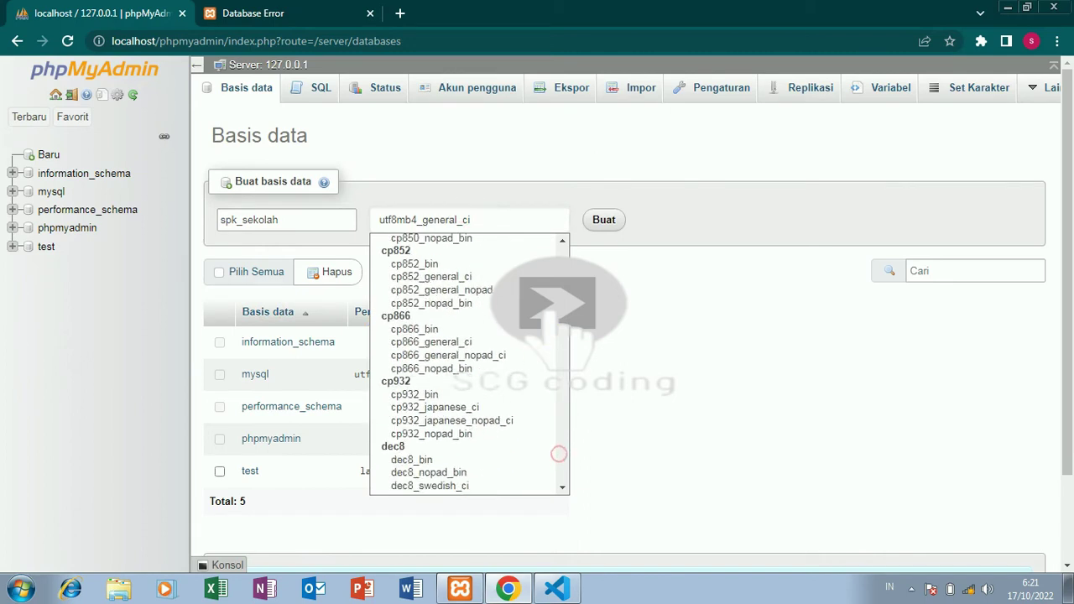
{"action": "left_click_drag", "start_coordinate": [558, 453], "coordinate": [568, 241]}
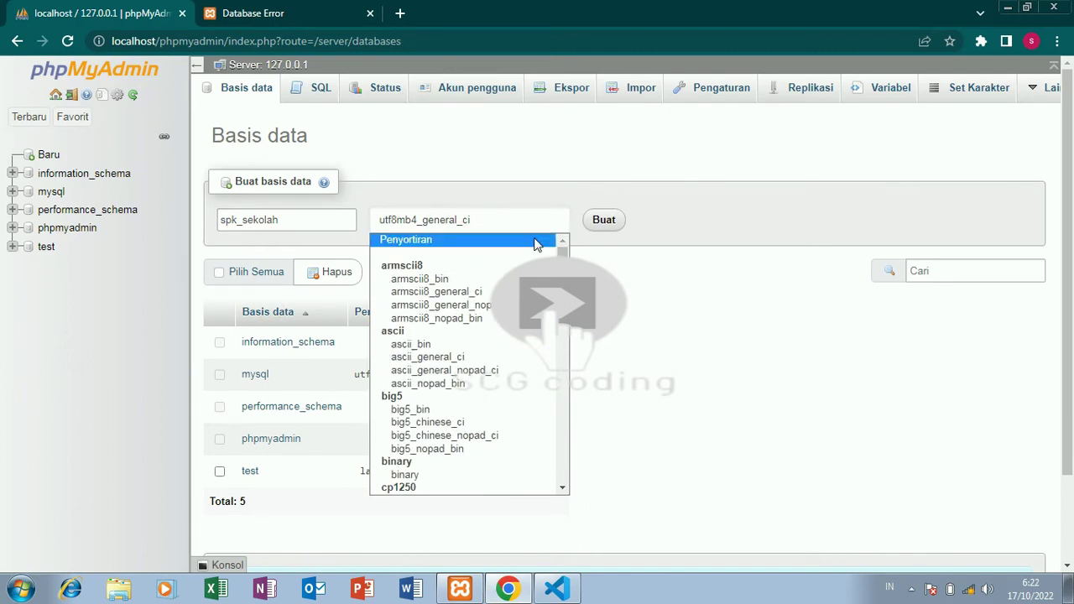
{"action": "left_click", "coordinate": [536, 243]}
{"action": "left_click", "coordinate": [598, 228]}
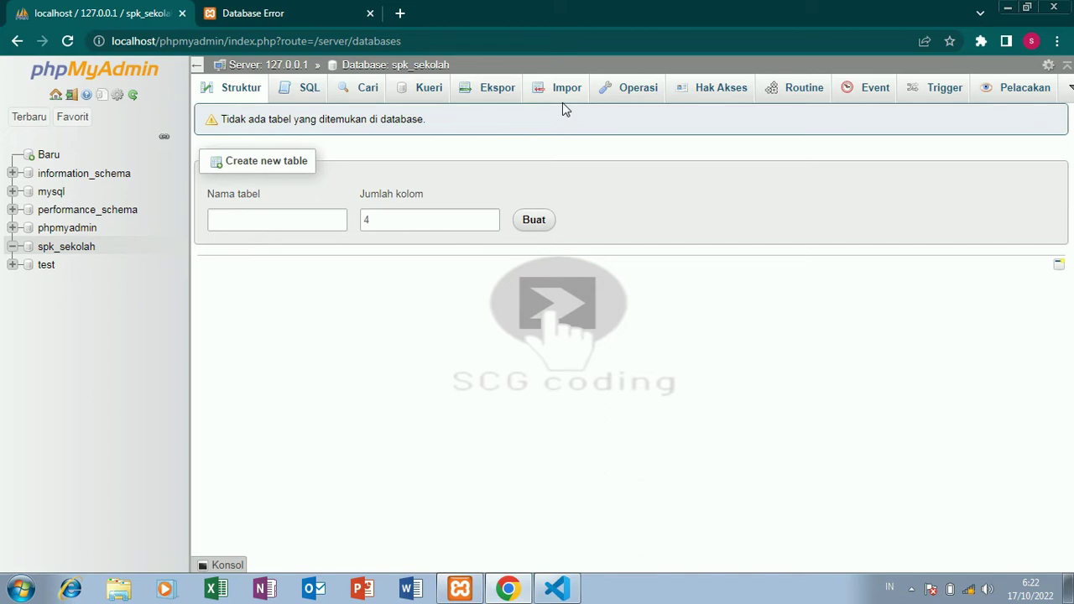
{"action": "left_click", "coordinate": [565, 97]}
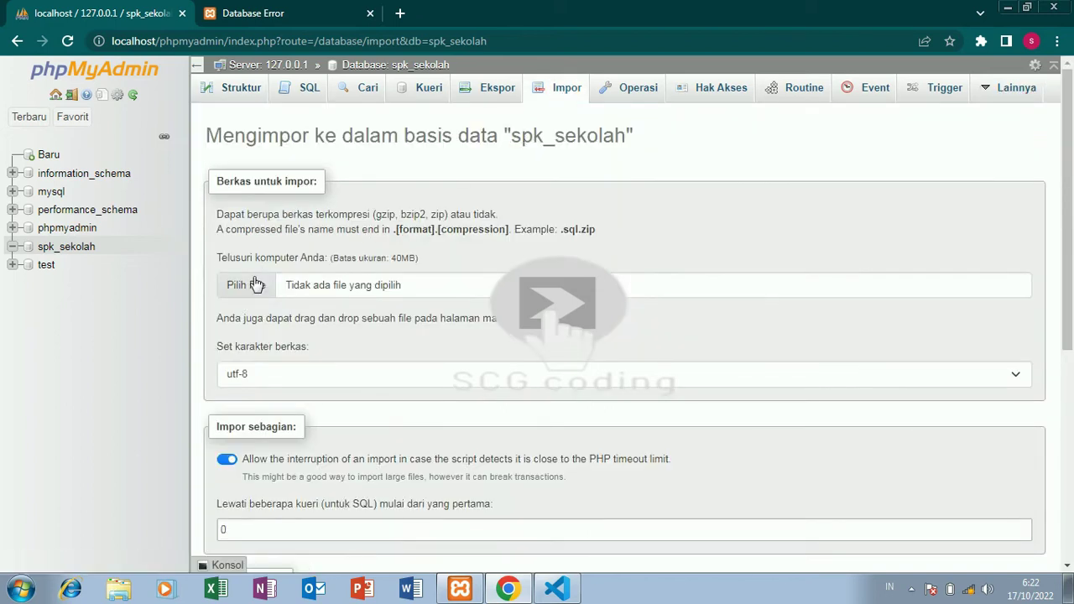
Browse the spk_codeigniter-master project folder for the SQL dump to import.
{"action": "left_click", "coordinate": [256, 284]}
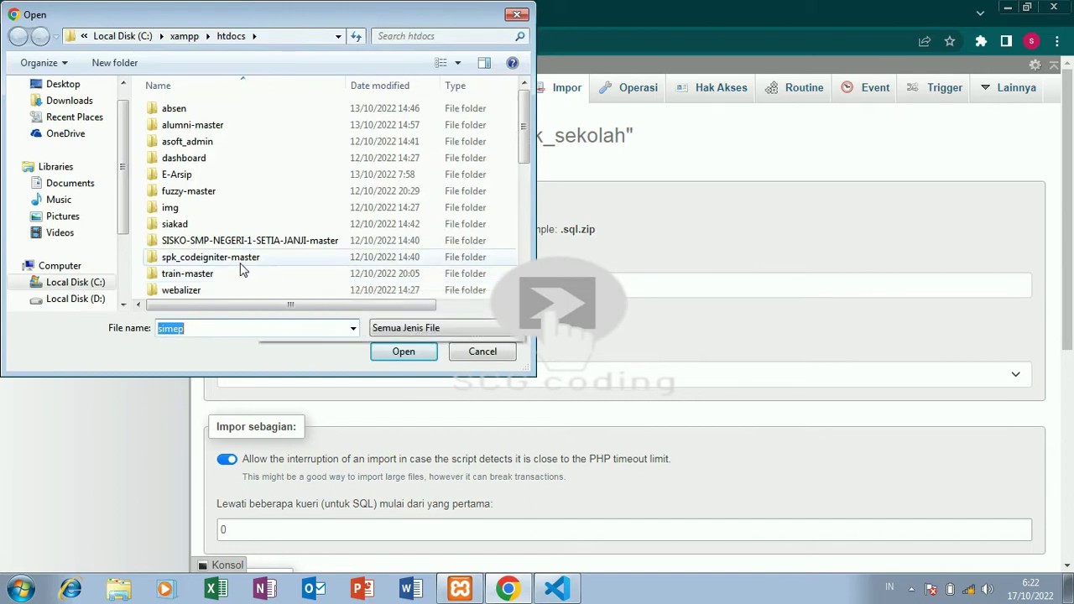
{"action": "double_click", "coordinate": [241, 259]}
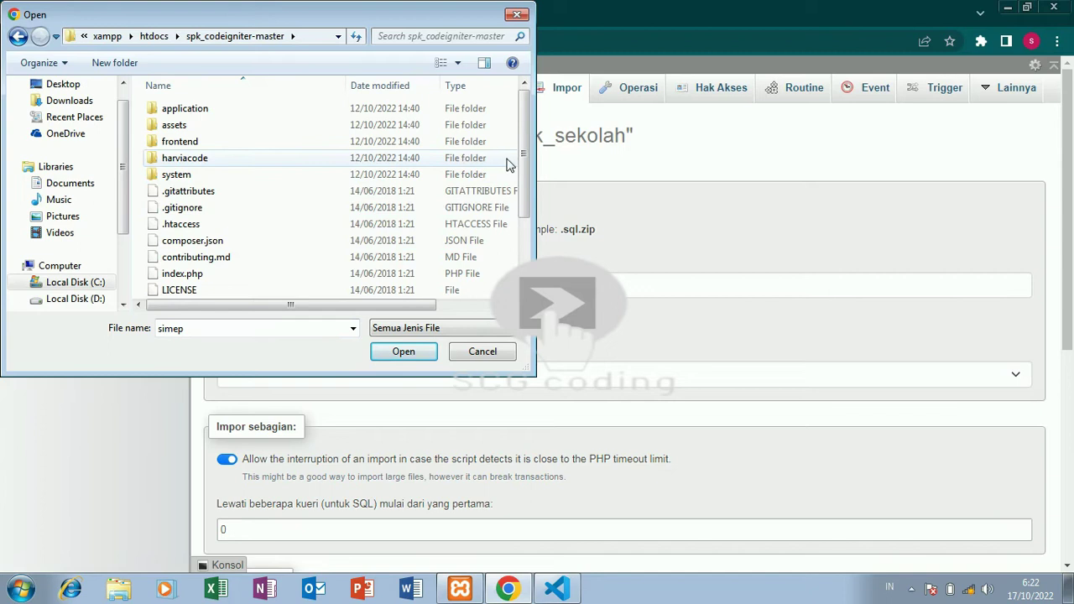
{"action": "scroll", "coordinate": [522, 171], "scroll_direction": "down", "scroll_amount": 2}
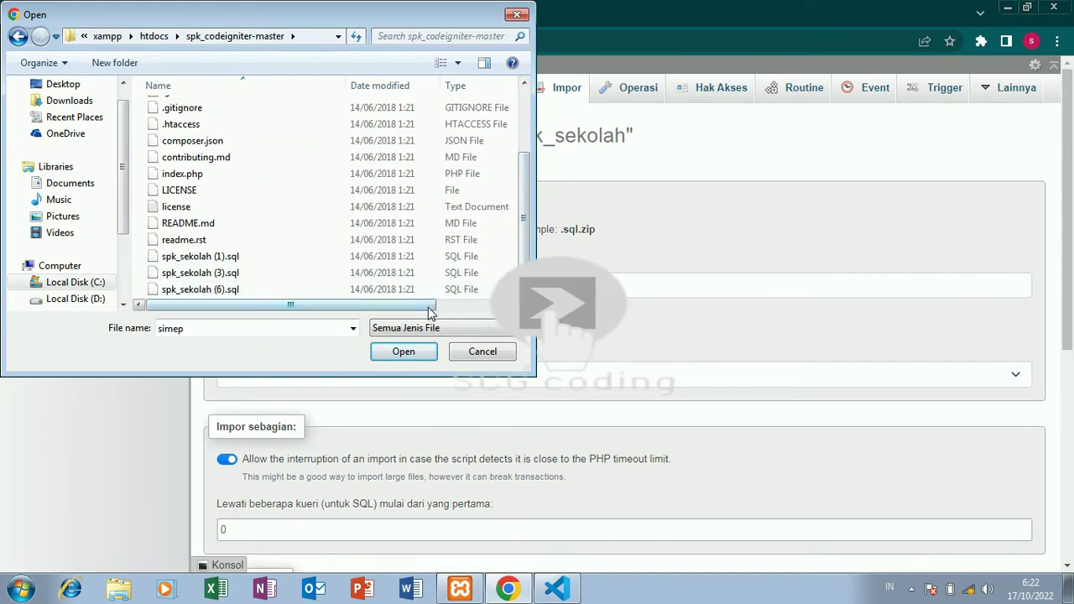
{"action": "scroll", "coordinate": [428, 309], "scroll_direction": "right", "scroll_amount": 3}
{"action": "scroll", "coordinate": [427, 309], "scroll_direction": "left", "scroll_amount": 3}
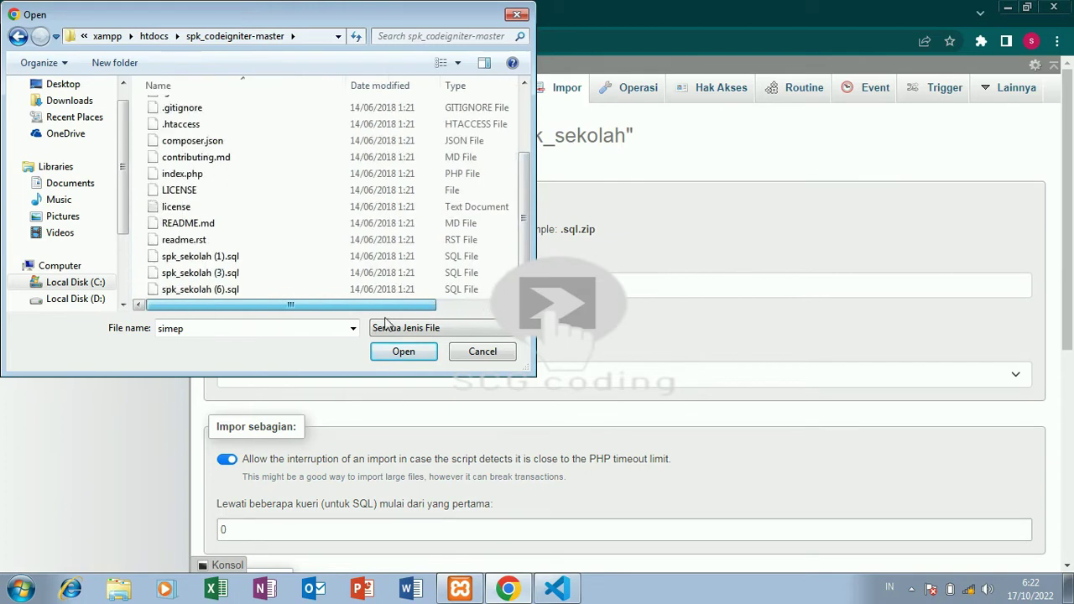
{"action": "left_click_drag", "start_coordinate": [525, 258], "coordinate": [526, 168]}
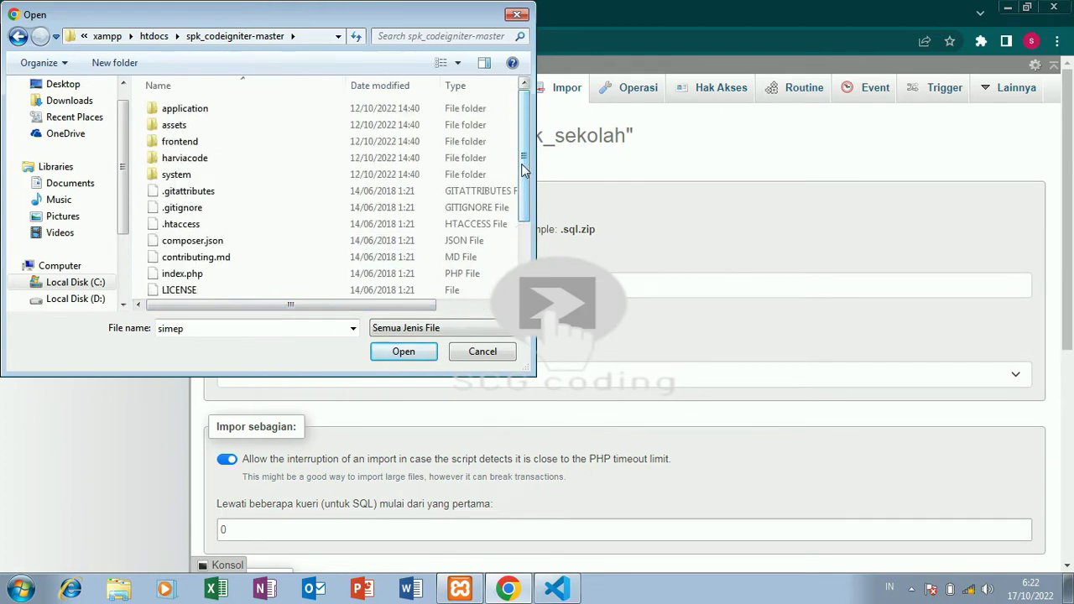
{"action": "double_click", "coordinate": [408, 125]}
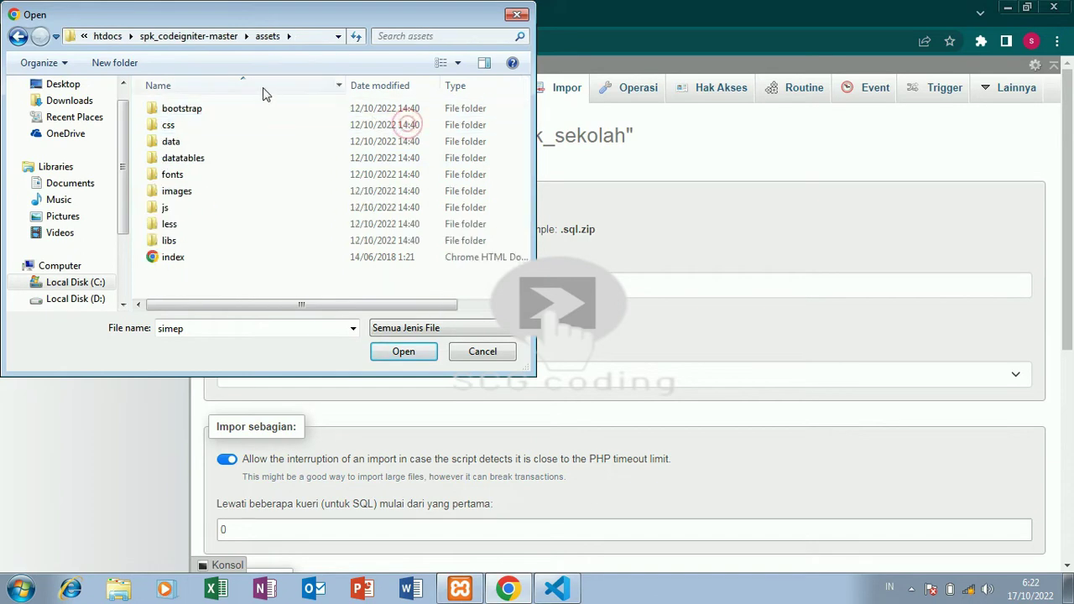
{"action": "left_click", "coordinate": [18, 37]}
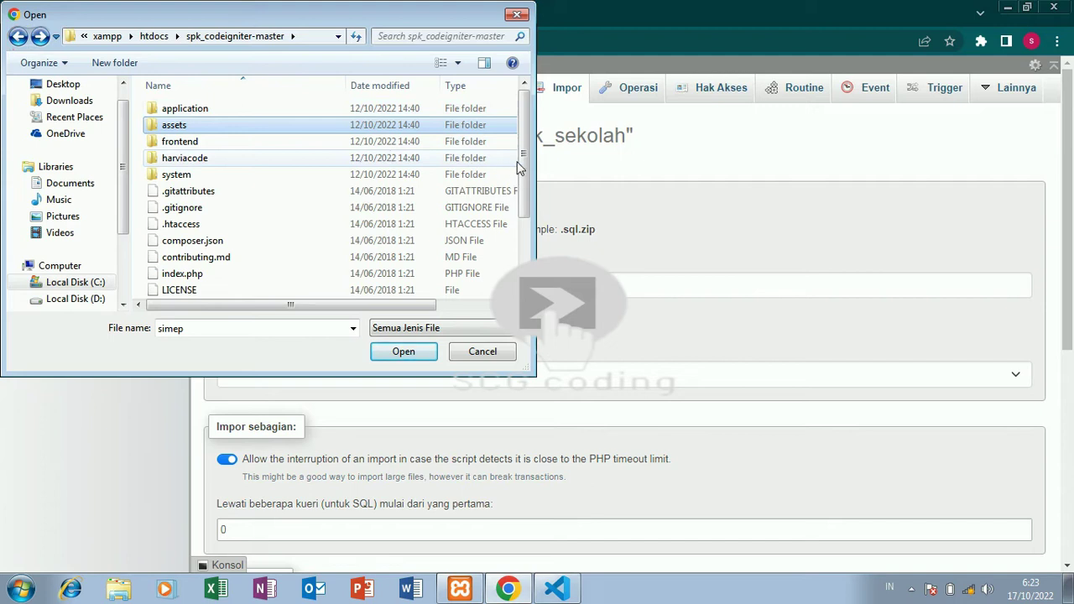
Choose spk_sekolah (6).sql and run the SQL import into spk_sekolah.
{"action": "scroll", "coordinate": [518, 168], "scroll_direction": "down", "scroll_amount": 2}
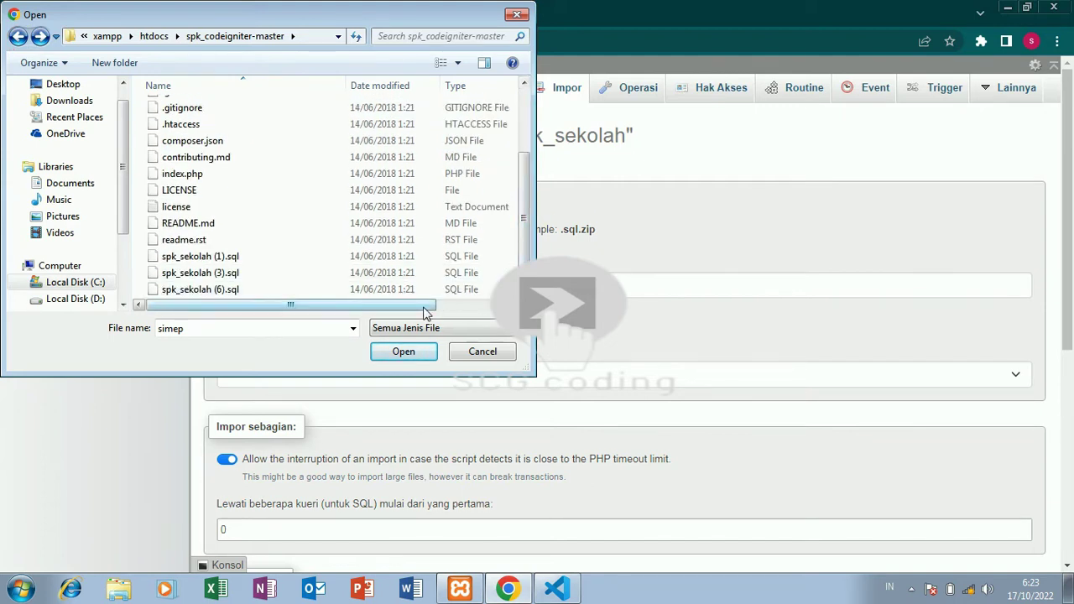
{"action": "left_click_drag", "start_coordinate": [425, 312], "coordinate": [493, 311]}
{"action": "left_click", "coordinate": [486, 291]}
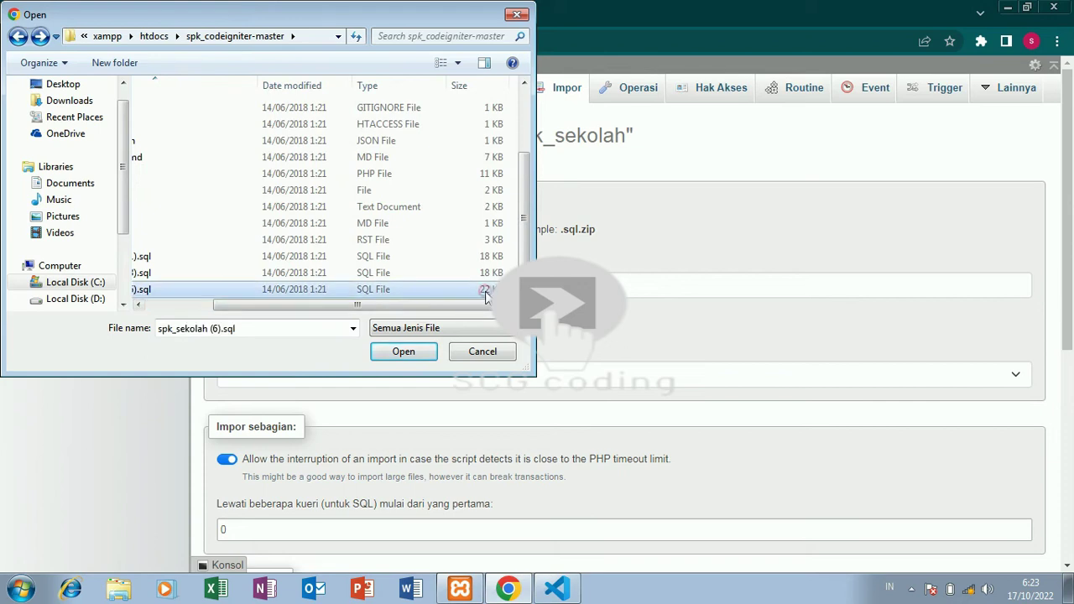
{"action": "left_click", "coordinate": [406, 352]}
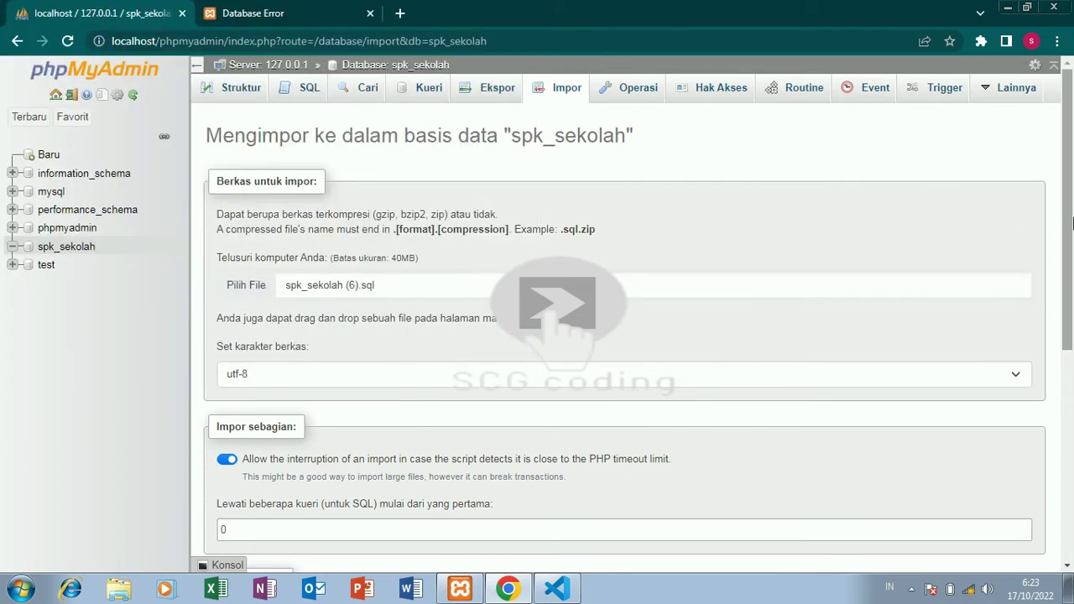
{"action": "left_click_drag", "start_coordinate": [1073, 220], "coordinate": [1067, 405]}
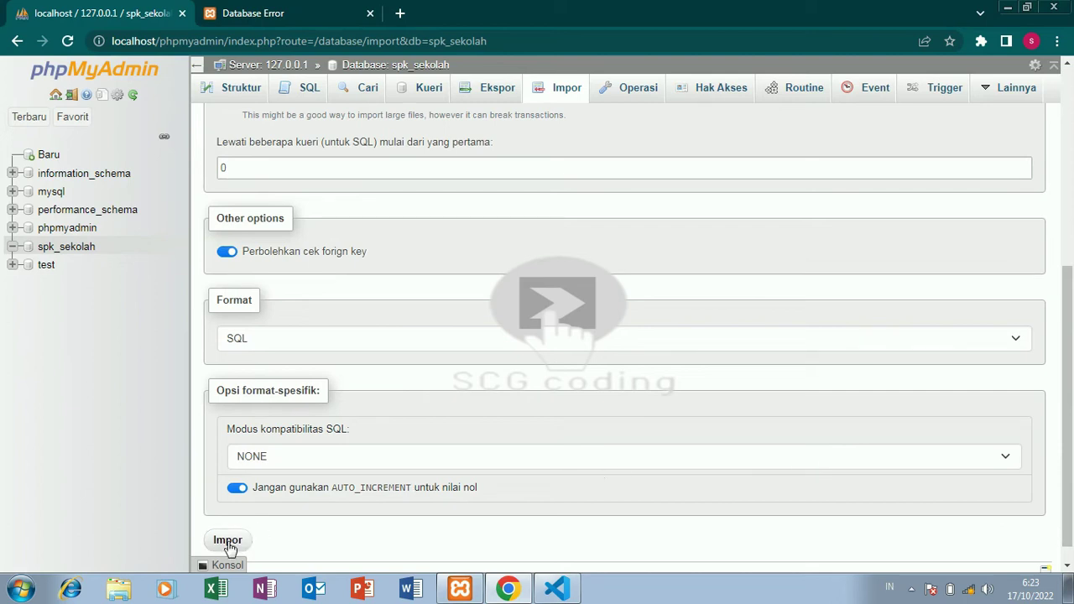
{"action": "left_click", "coordinate": [227, 541]}
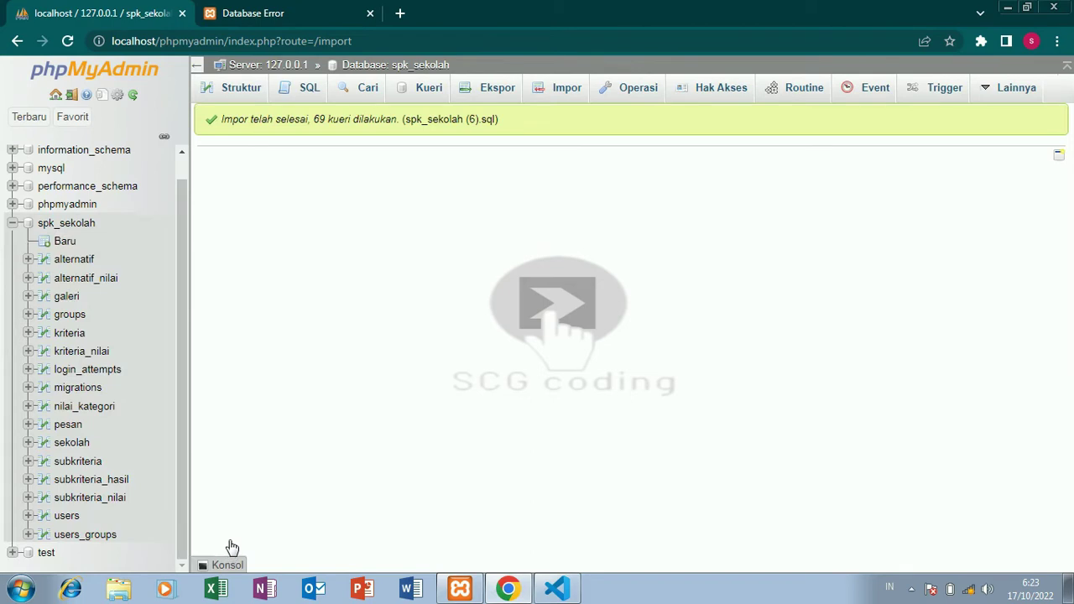
Reload the app tab so the Ranking Sekolah homepage replaces the database error.
{"action": "left_click", "coordinate": [312, 9]}
{"action": "key", "text": "F5"}
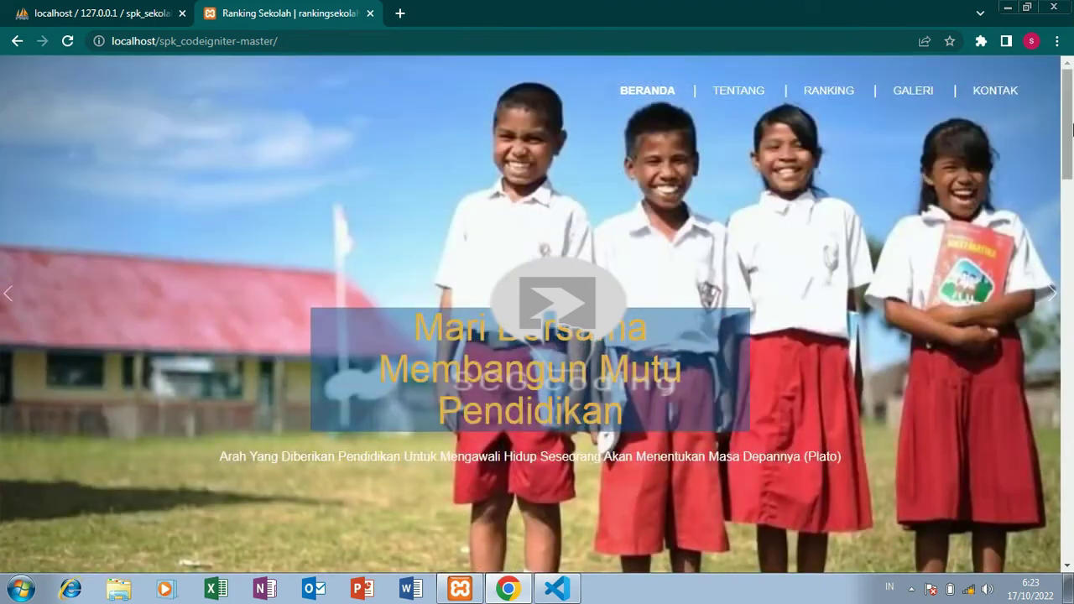
{"action": "left_click_drag", "start_coordinate": [1072, 134], "coordinate": [1071, 160]}
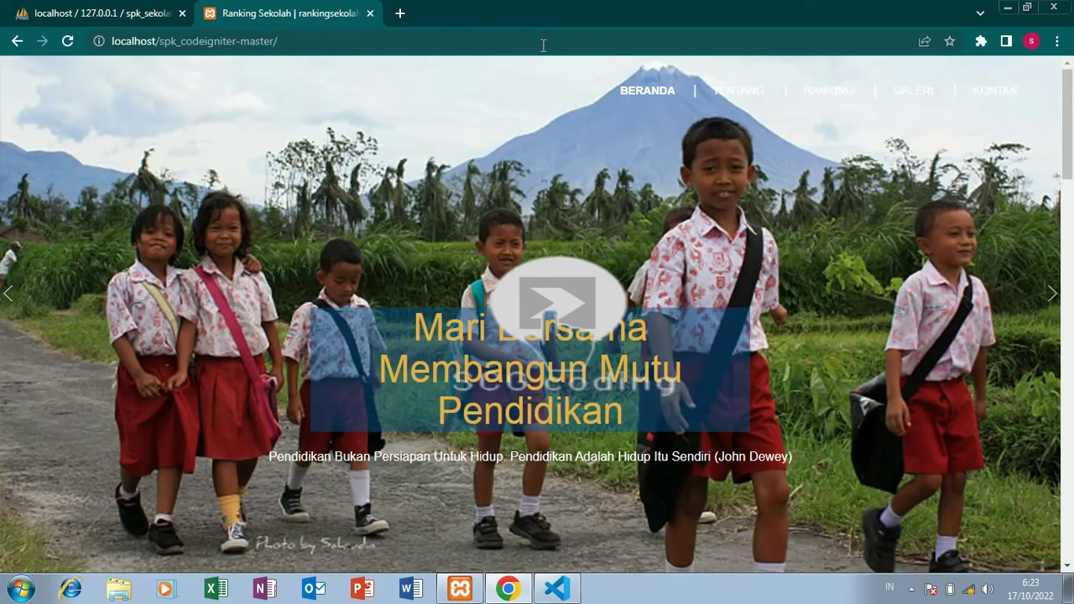
Browse spk_sekolah's users table and begin inline editing the admin account's username.
{"action": "left_click", "coordinate": [161, 10]}
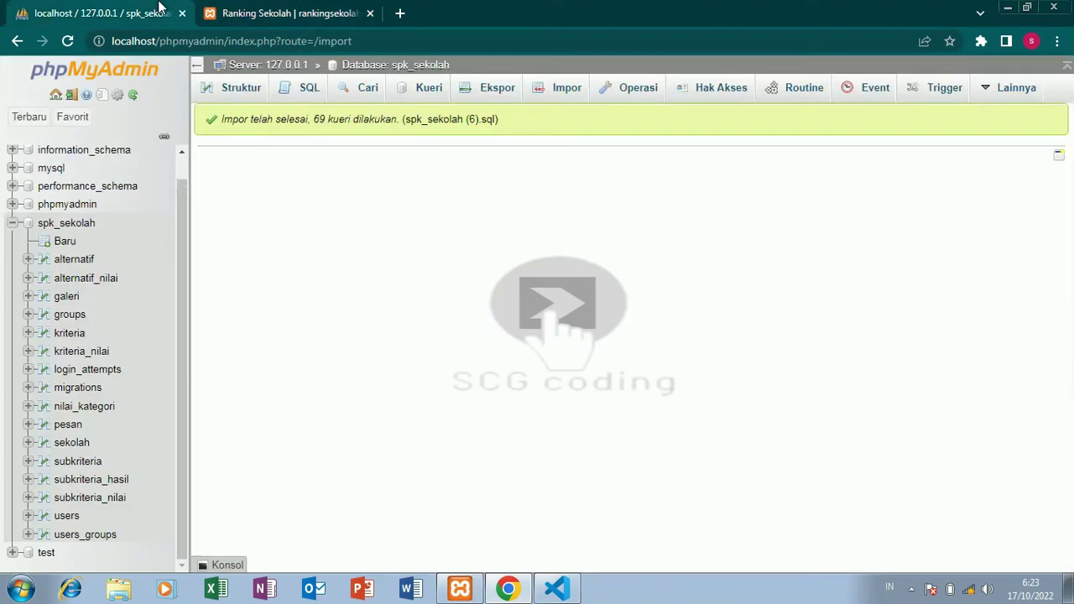
{"action": "left_click", "coordinate": [66, 516]}
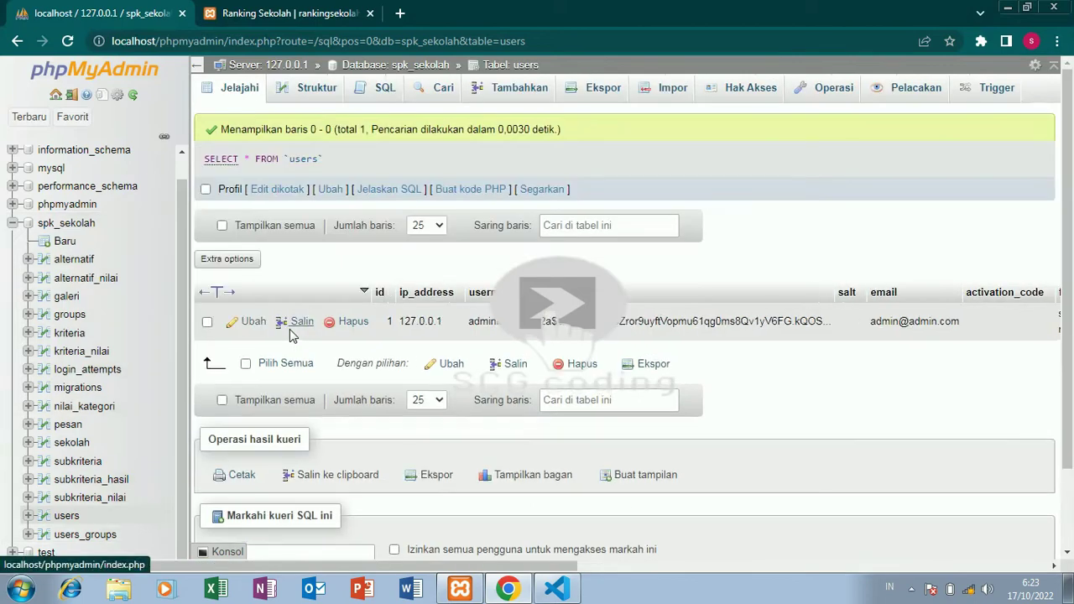
{"action": "double_click", "coordinate": [482, 321]}
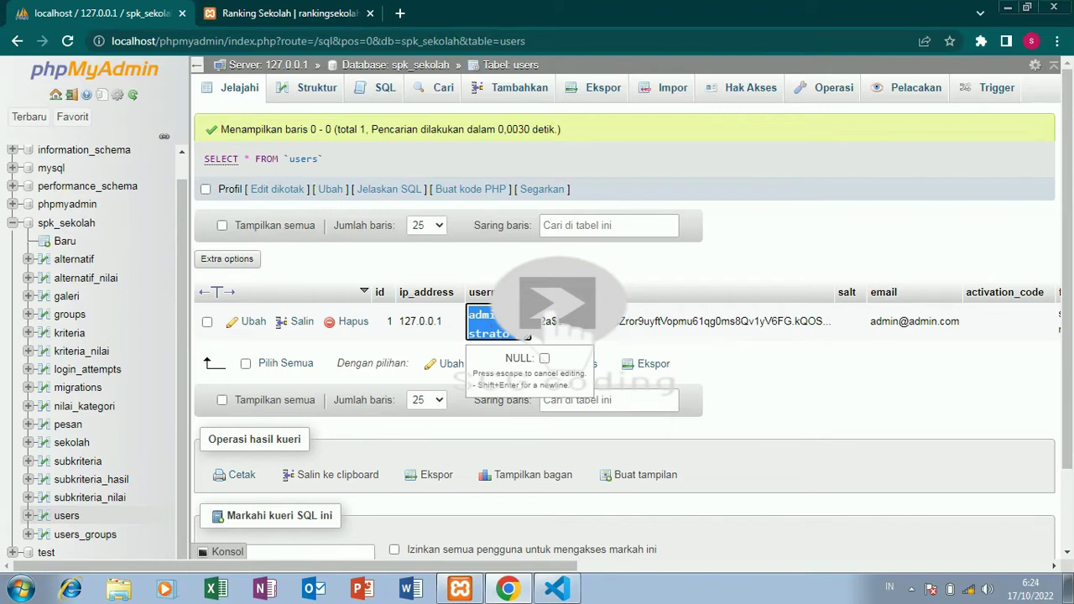
In the Ranking Sekolah tab, load the app's /admin address.
{"action": "left_click", "coordinate": [349, 24]}
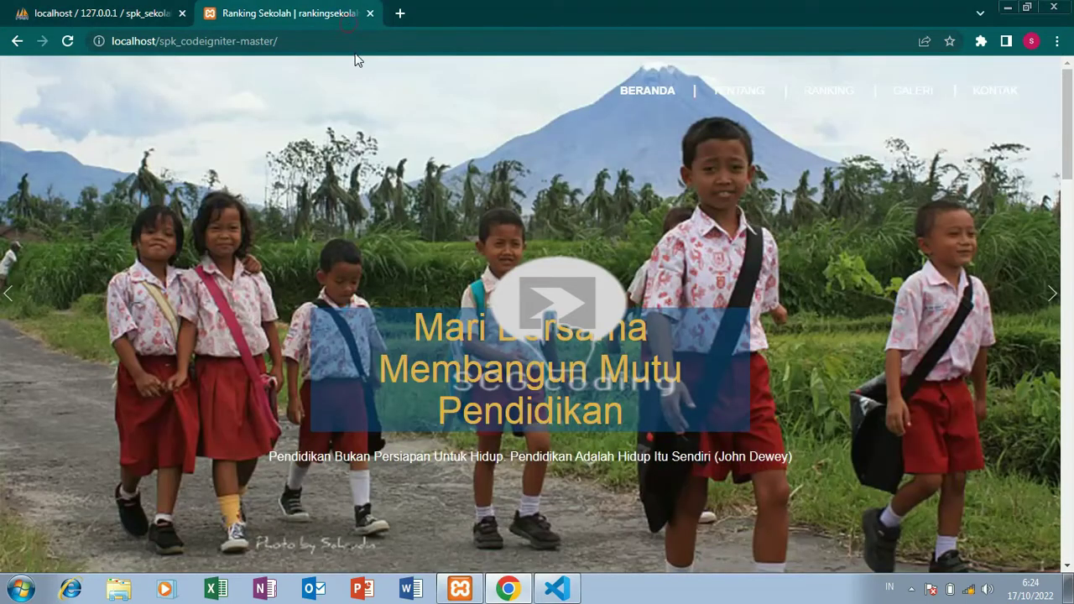
{"action": "left_click", "coordinate": [364, 42]}
{"action": "left_click", "coordinate": [365, 46]}
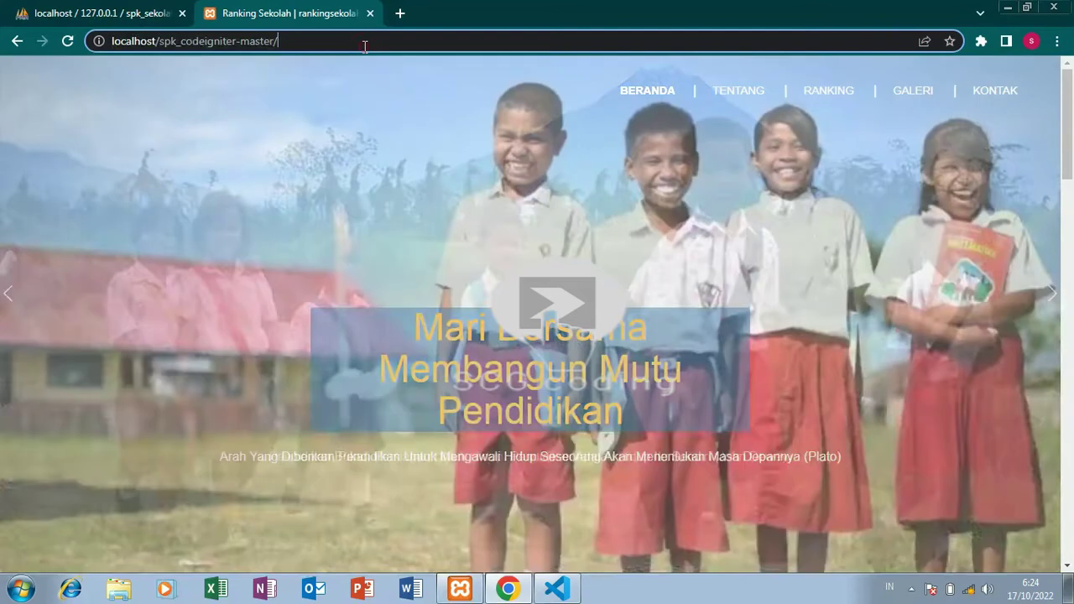
{"action": "type", "text": "admin"}
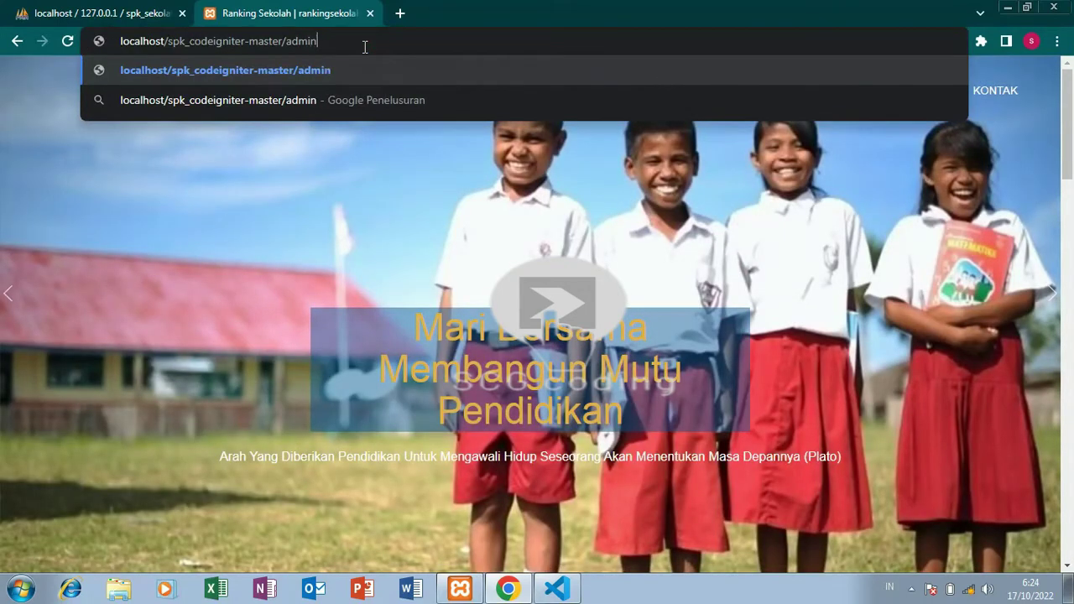
{"action": "key", "text": "Return"}
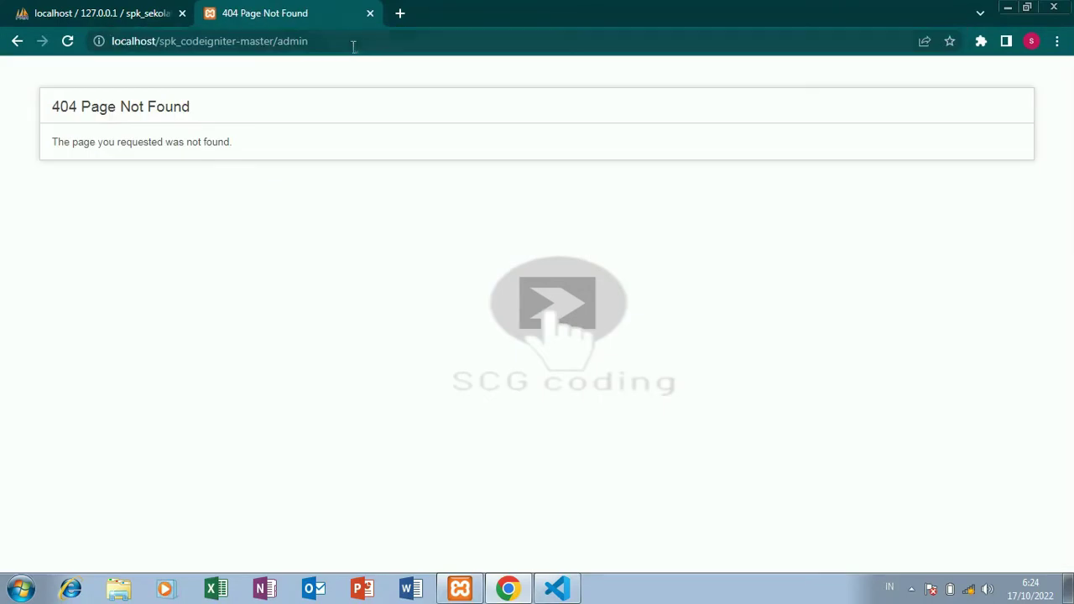
Retype the end of the /admin address and reload it after the 404 page.
{"action": "left_click_drag", "start_coordinate": [275, 42], "coordinate": [311, 42]}
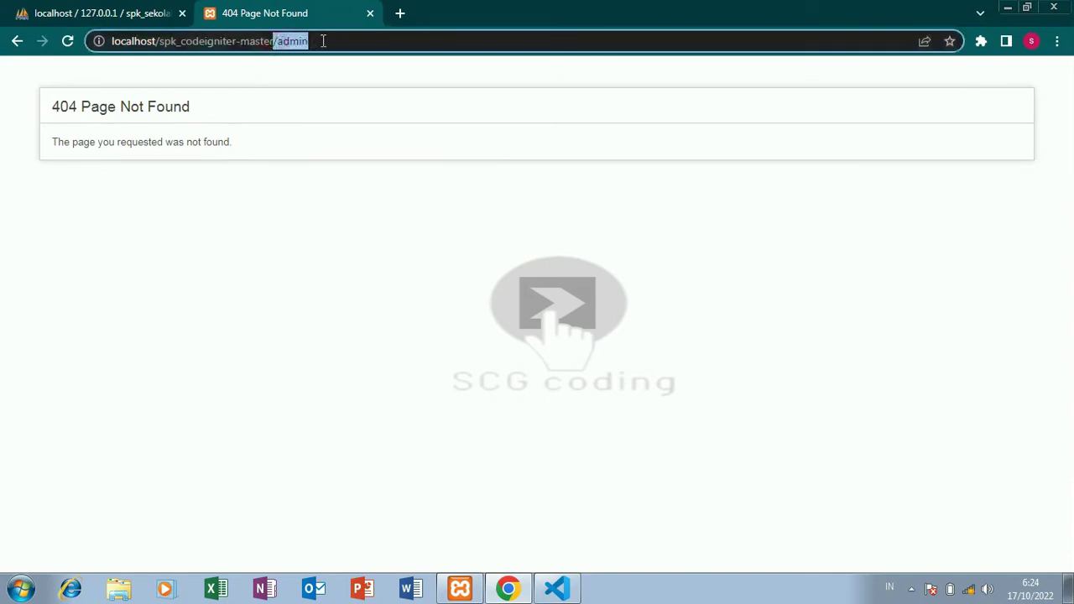
{"action": "left_click", "coordinate": [322, 41]}
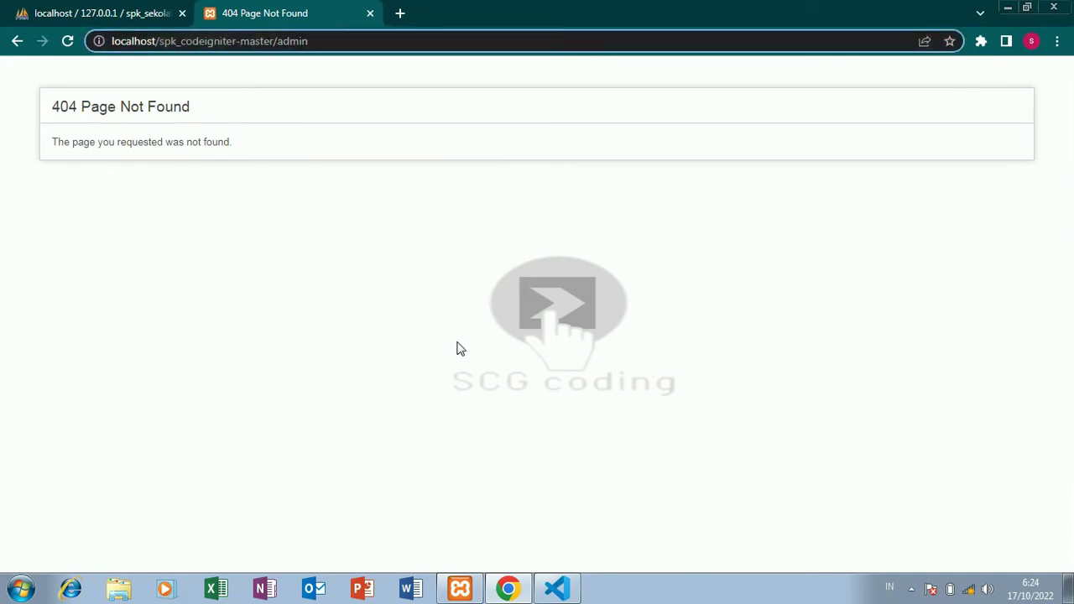
{"action": "key", "text": "BackSpace"}
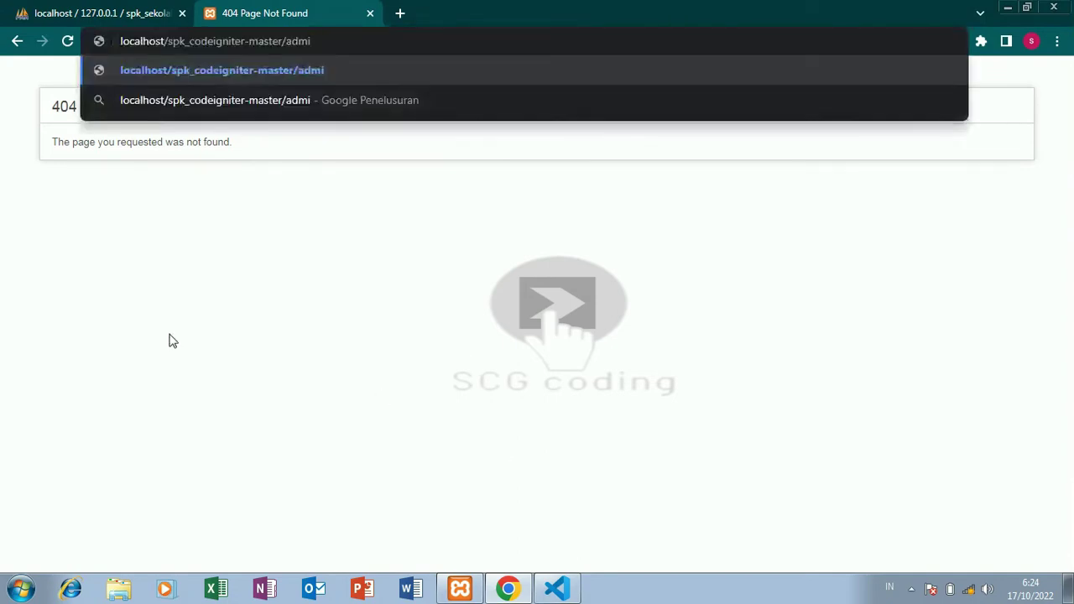
{"action": "type", "text": "n"}
{"action": "key", "text": "Return"}
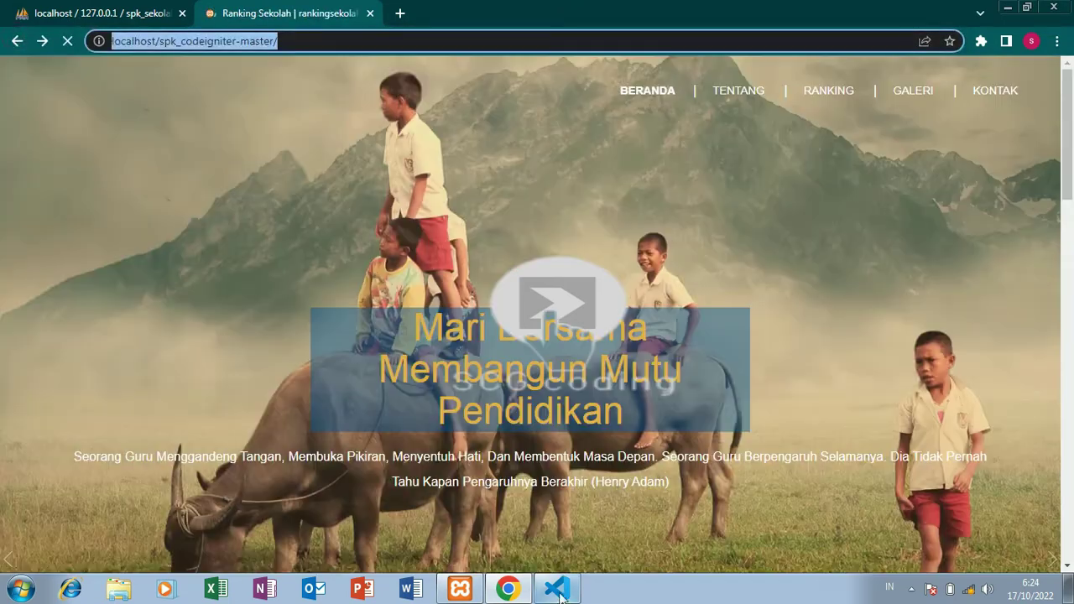
{"action": "left_click", "coordinate": [556, 588]}
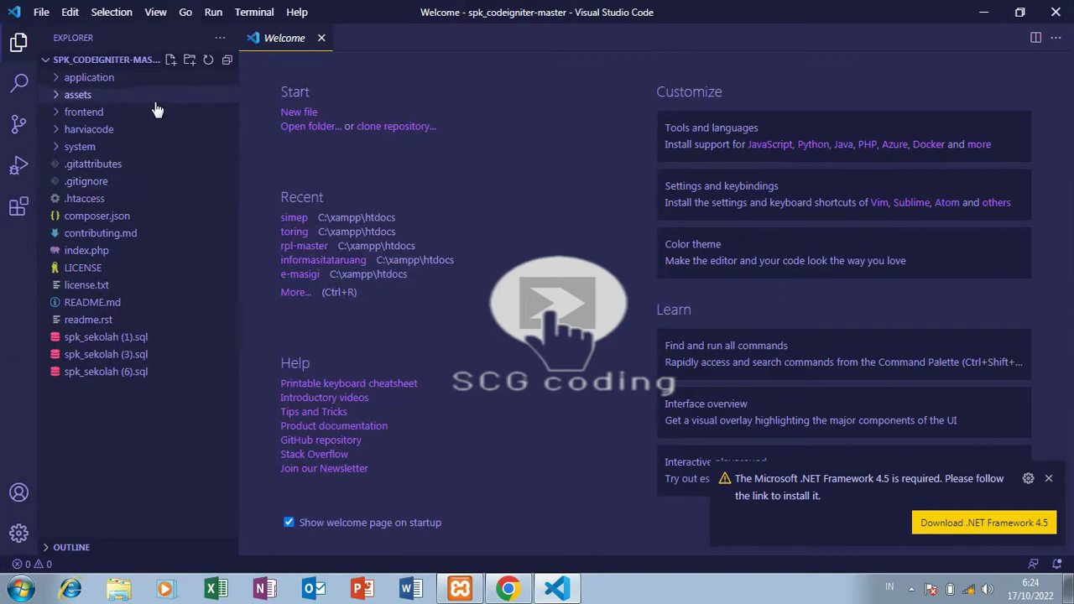
Expand the application folder and its views subfolder in the Explorer.
{"action": "left_click", "coordinate": [126, 78]}
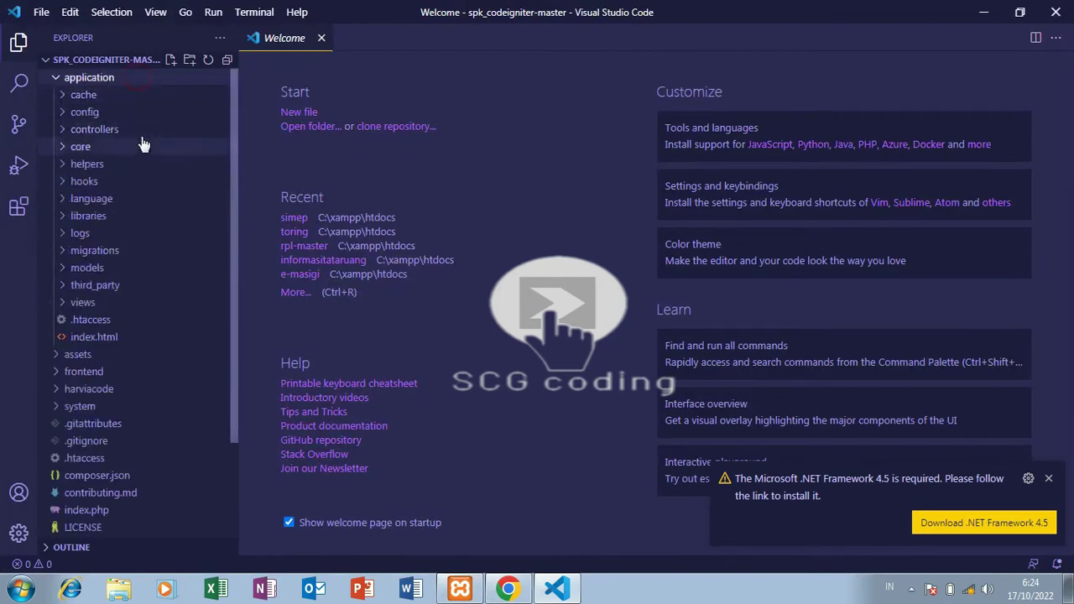
{"action": "left_click", "coordinate": [84, 303]}
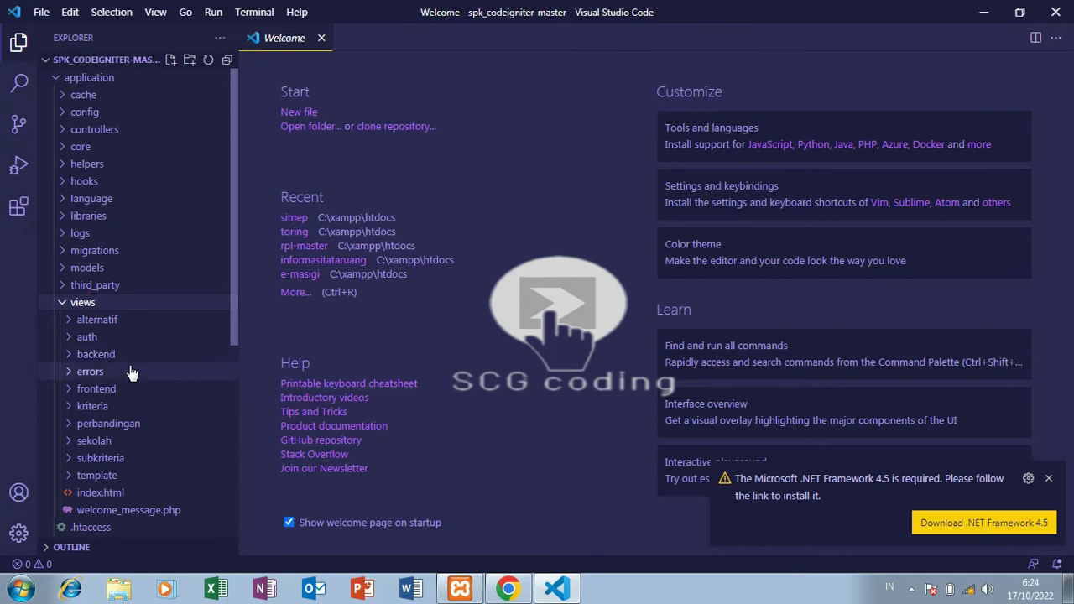
Append auth to the spk_codeigniter-master URL to reach the admin login page.
{"action": "left_click", "coordinate": [508, 589]}
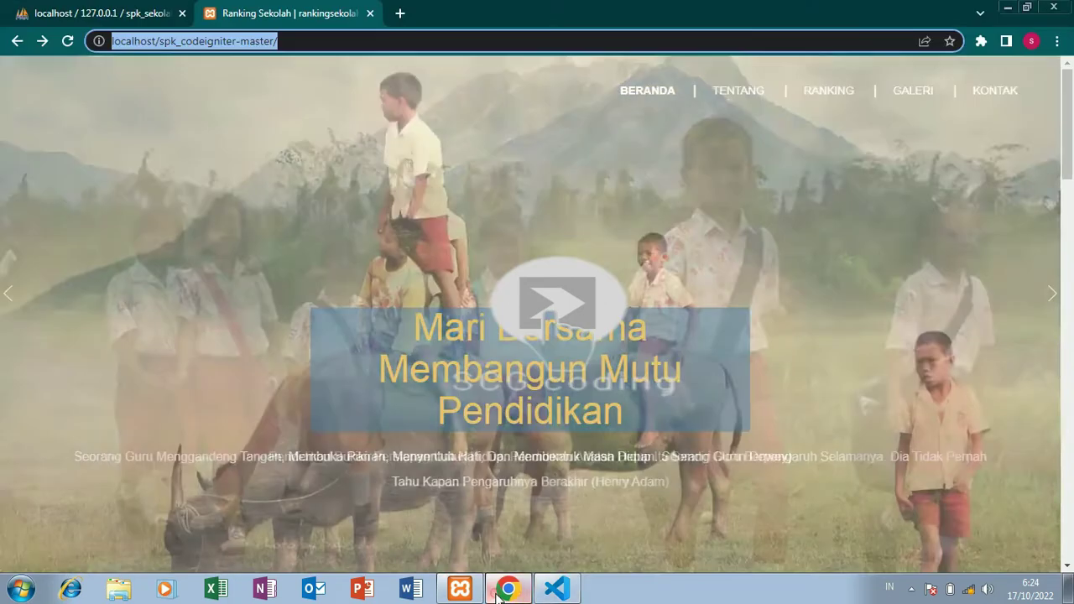
{"action": "left_click", "coordinate": [357, 40]}
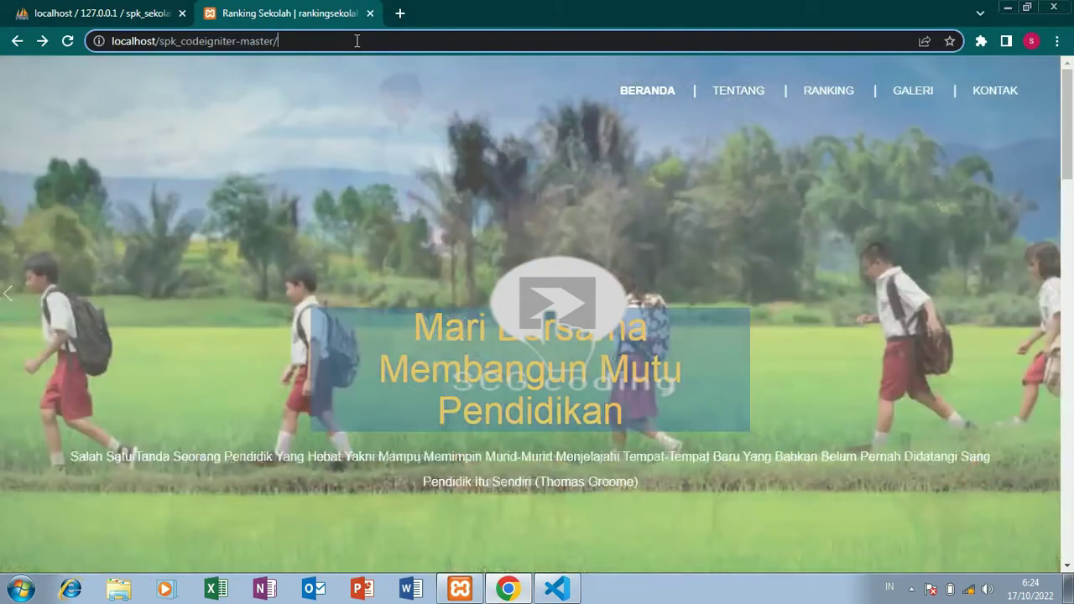
{"action": "type", "text": "a"}
{"action": "type", "text": "uth"}
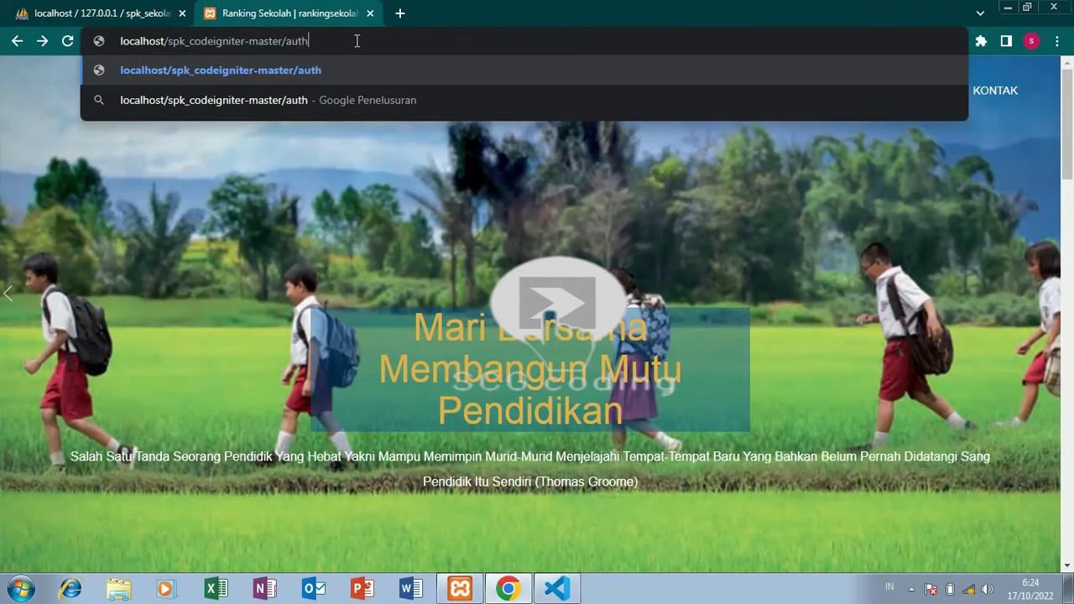
{"action": "key", "text": "Return"}
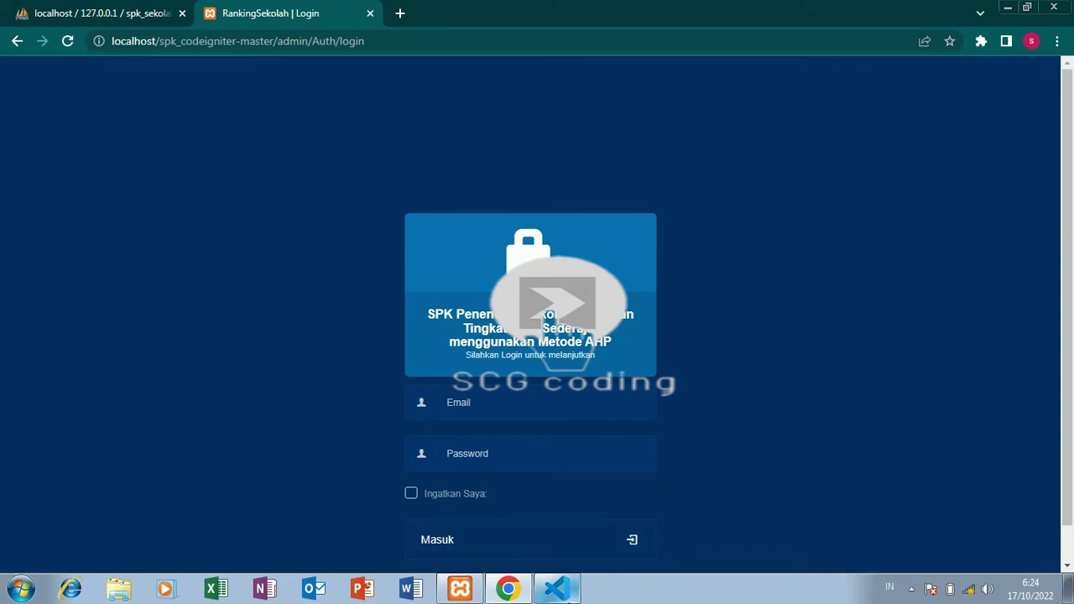
{"action": "left_click", "coordinate": [556, 589]}
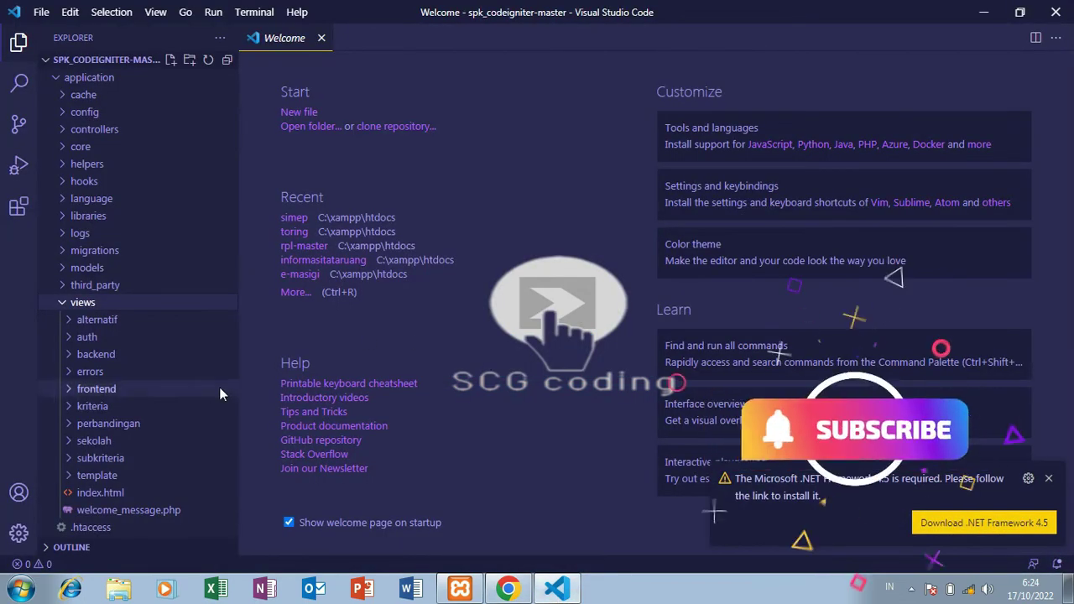
Open README.md and select the admin email address from the login details.
{"action": "scroll", "coordinate": [237, 402], "scroll_direction": "down", "scroll_amount": 1}
{"action": "scroll", "coordinate": [238, 410], "scroll_direction": "down", "scroll_amount": 5}
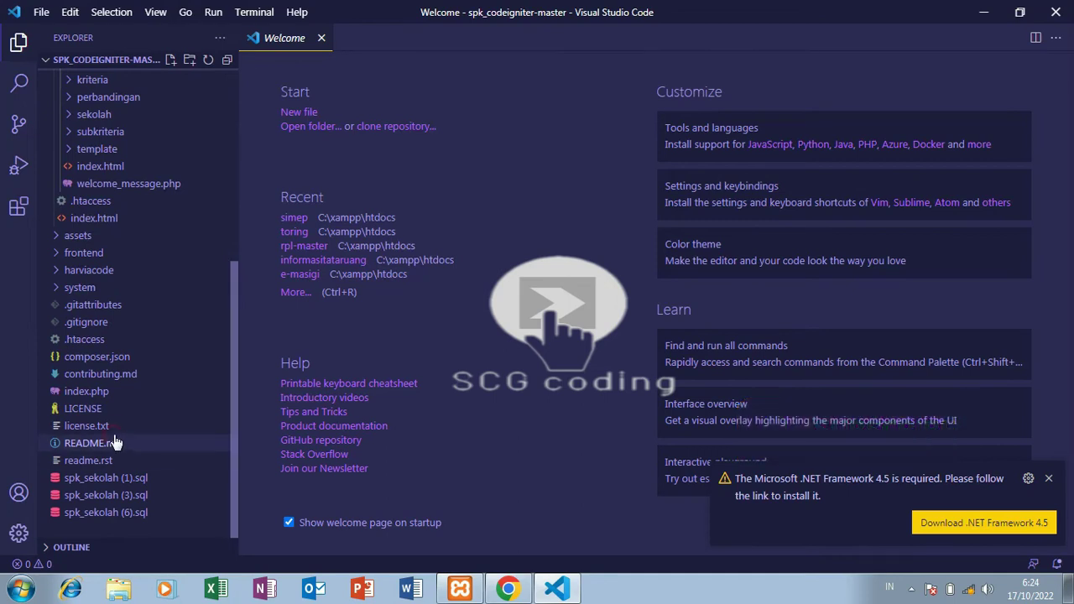
{"action": "left_click", "coordinate": [115, 443]}
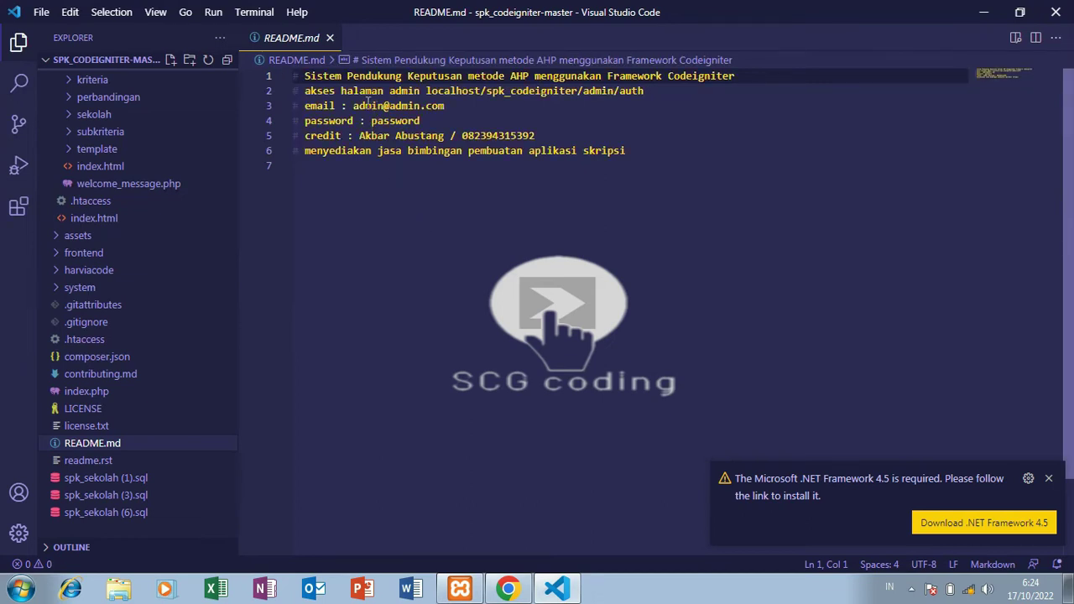
{"action": "left_click_drag", "start_coordinate": [353, 105], "coordinate": [479, 114]}
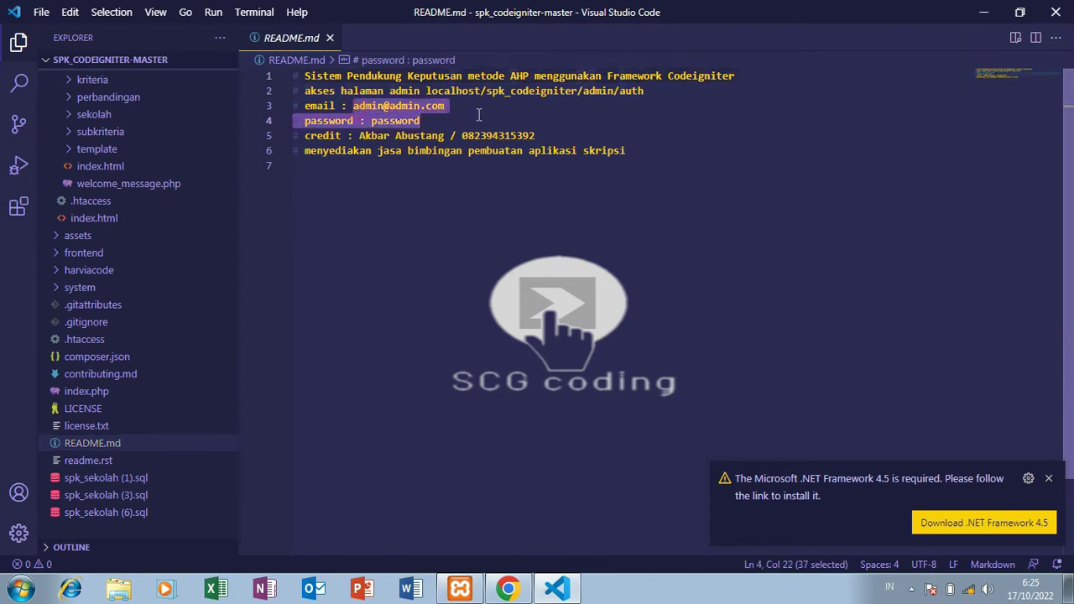
{"action": "left_click", "coordinate": [451, 107]}
{"action": "left_click_drag", "start_coordinate": [446, 107], "coordinate": [353, 106]}
{"action": "key", "text": "ctrl+c"}
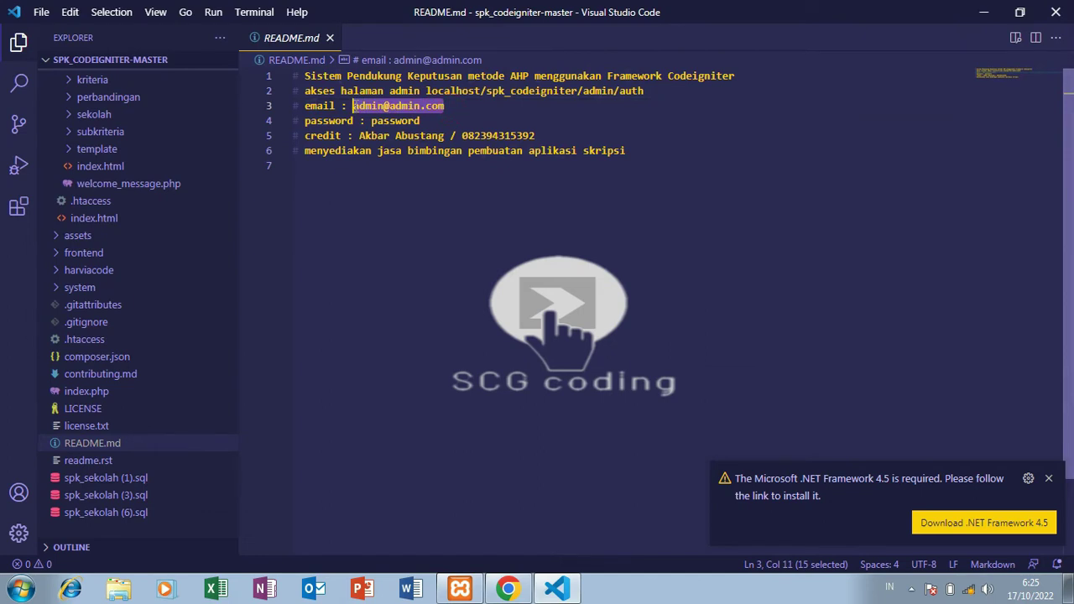
{"action": "left_click", "coordinate": [511, 590]}
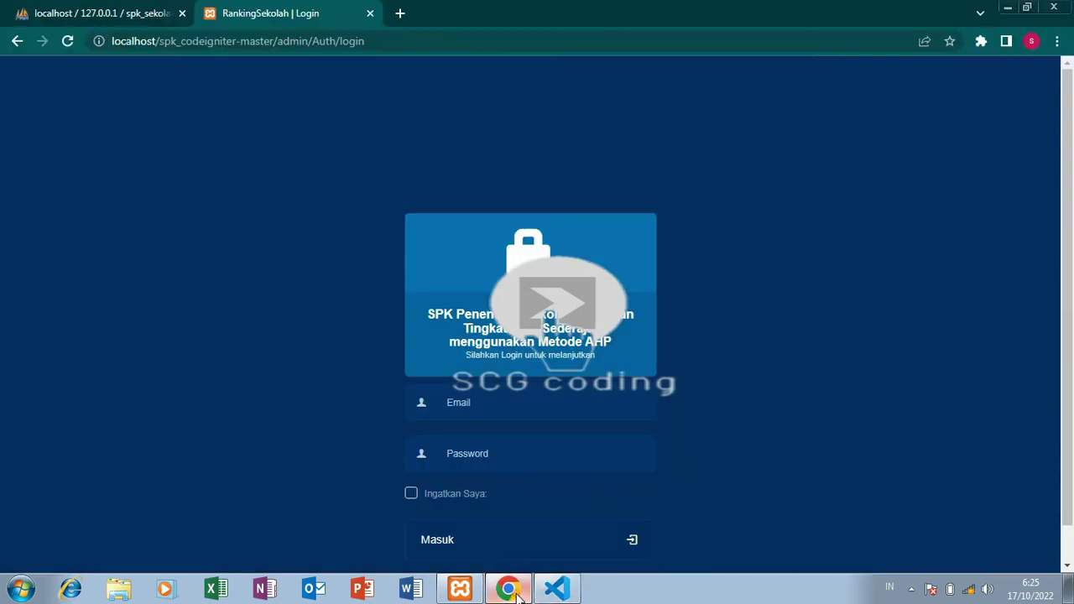
Log in by pasting the copied admin email and entering the account password.
{"action": "right_click", "coordinate": [476, 404]}
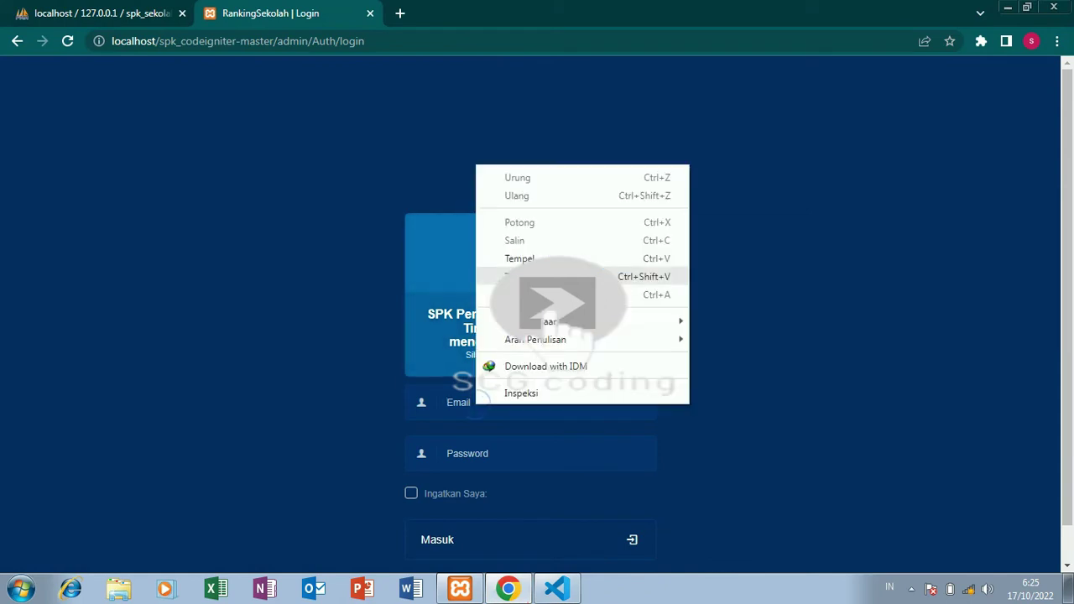
{"action": "left_click", "coordinate": [503, 257]}
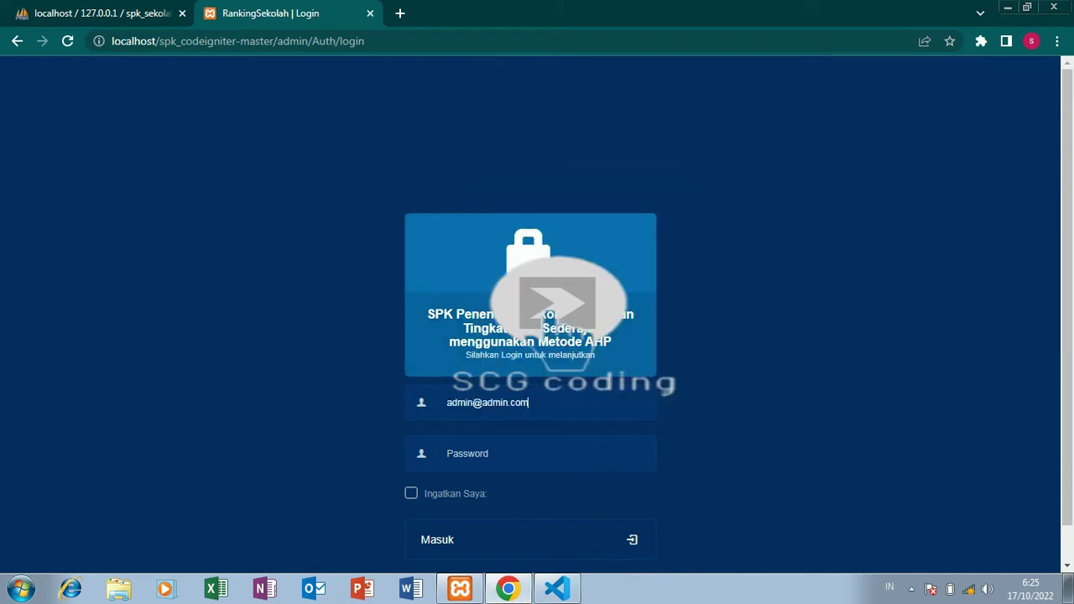
{"action": "left_click", "coordinate": [485, 462]}
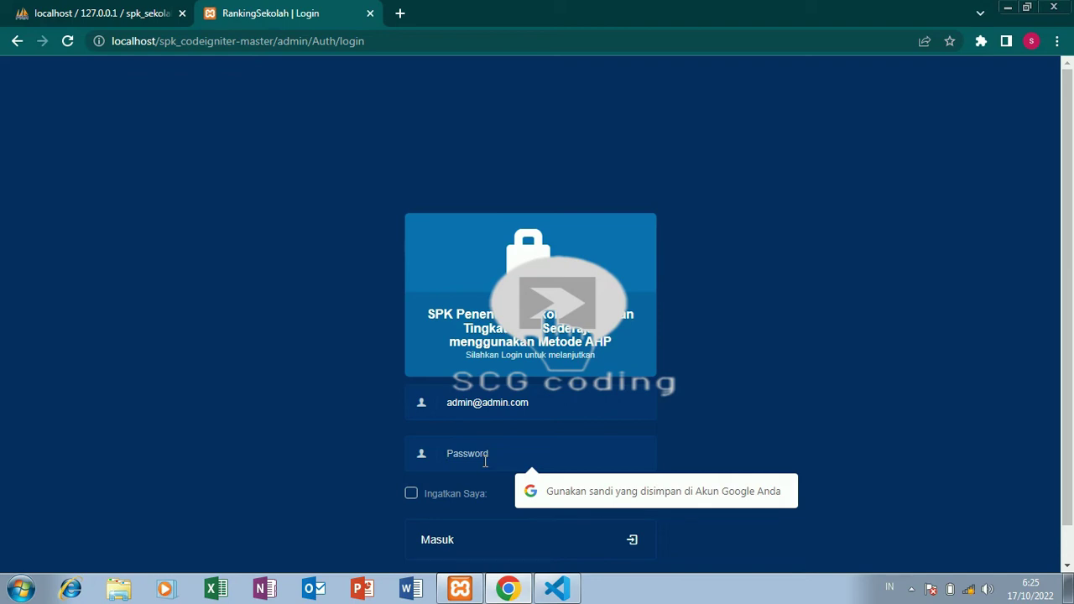
{"action": "type", "text": "a"}
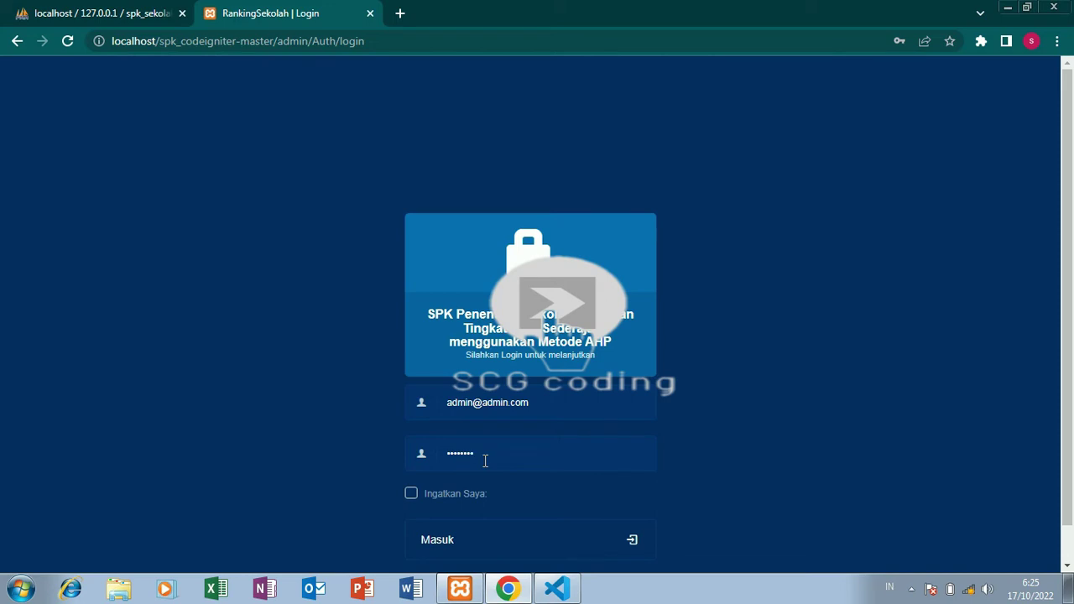
{"action": "key", "text": "Return"}
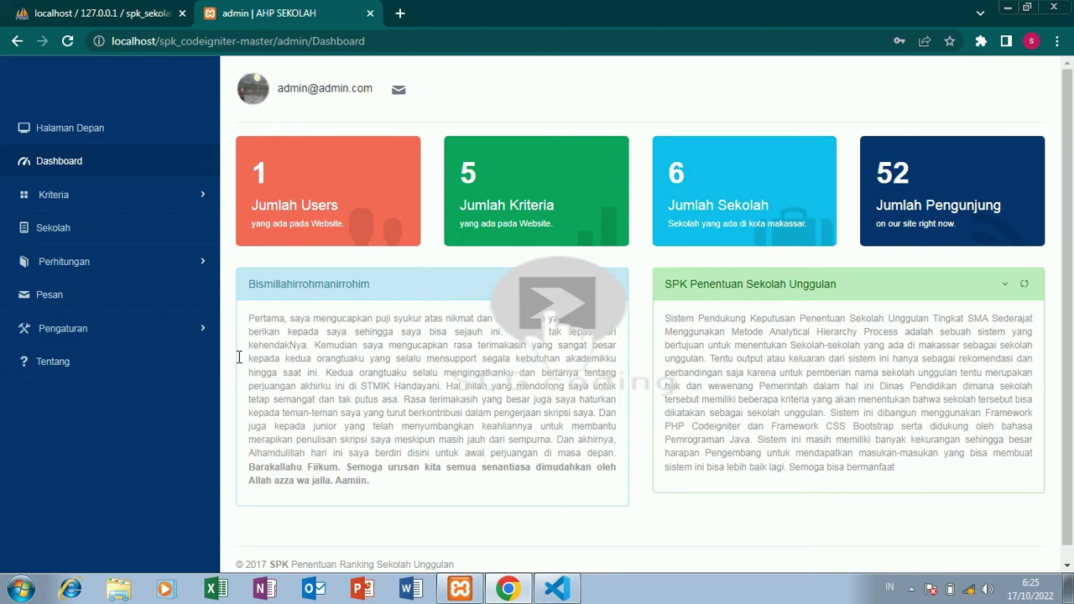
Create a new criterion named 'biasa' from the Kriteria list.
{"action": "left_click", "coordinate": [110, 201]}
{"action": "left_click", "coordinate": [97, 239]}
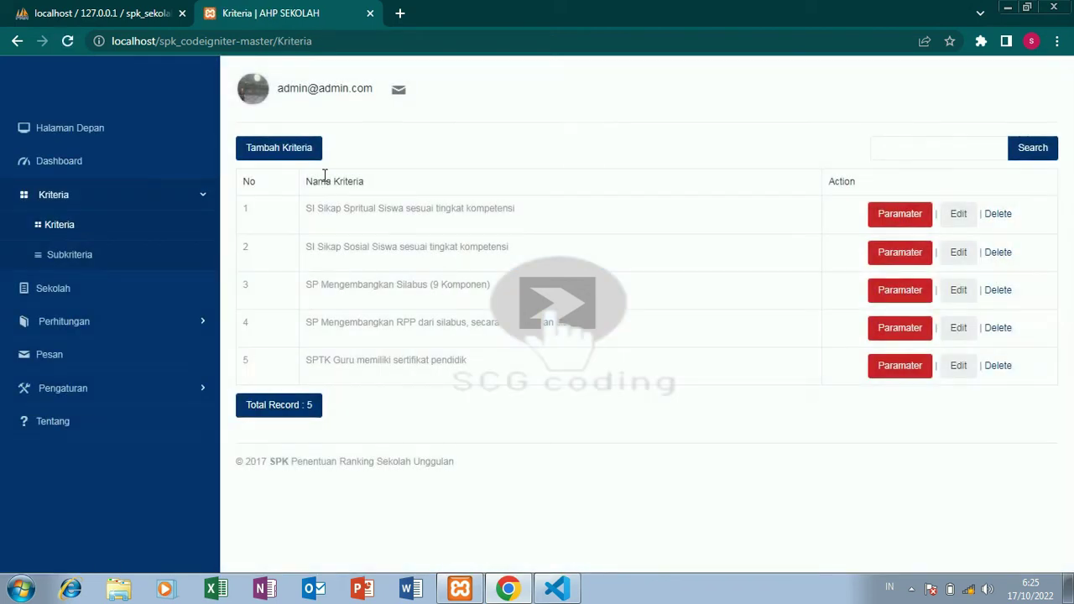
{"action": "left_click", "coordinate": [293, 151]}
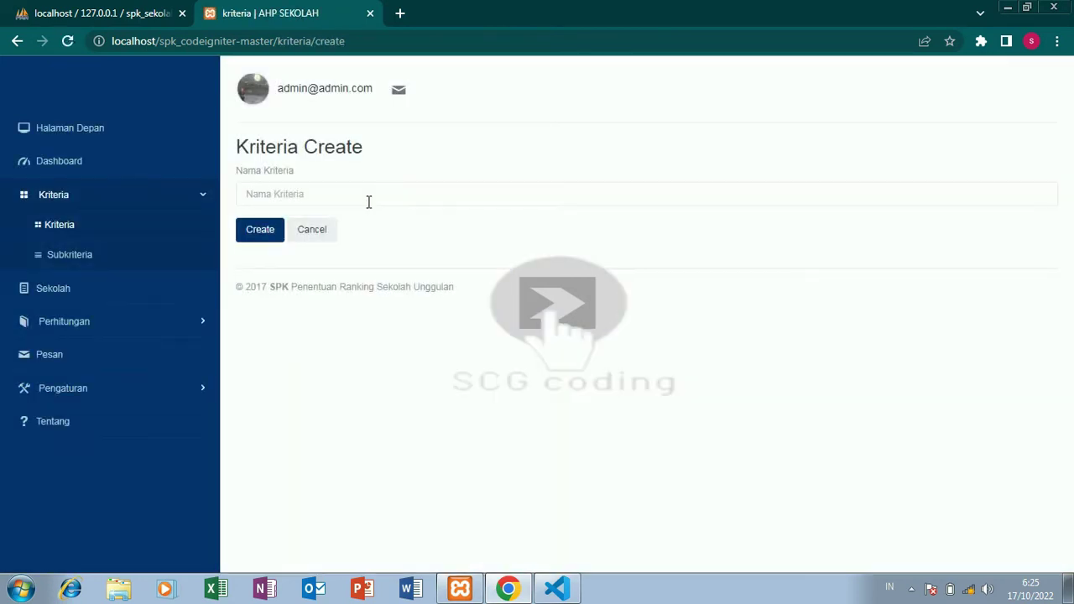
{"action": "left_click", "coordinate": [367, 201]}
{"action": "type", "text": "biasa"}
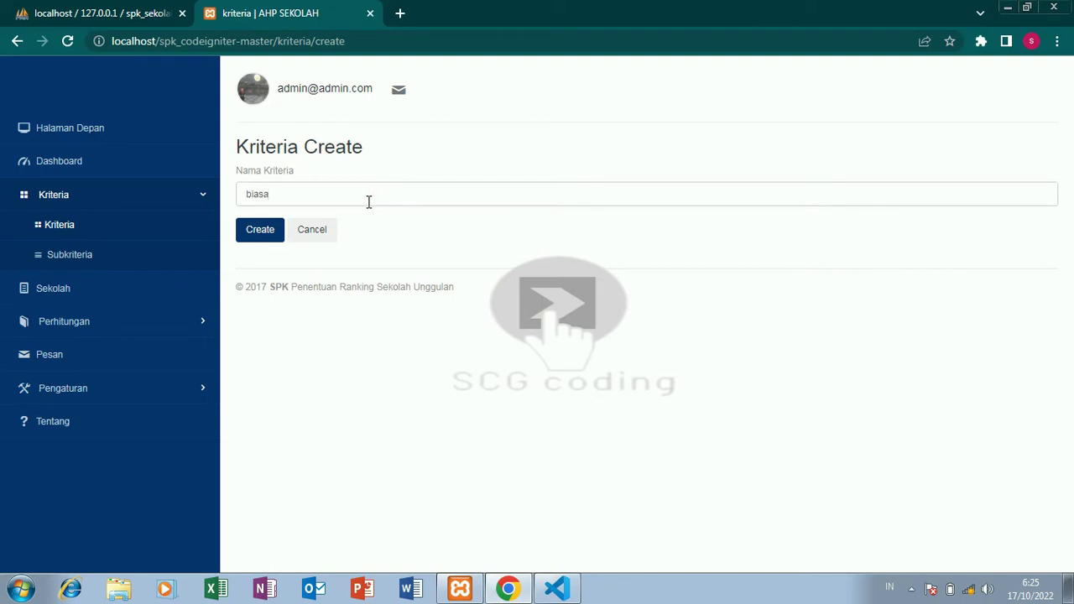
{"action": "left_click", "coordinate": [257, 238]}
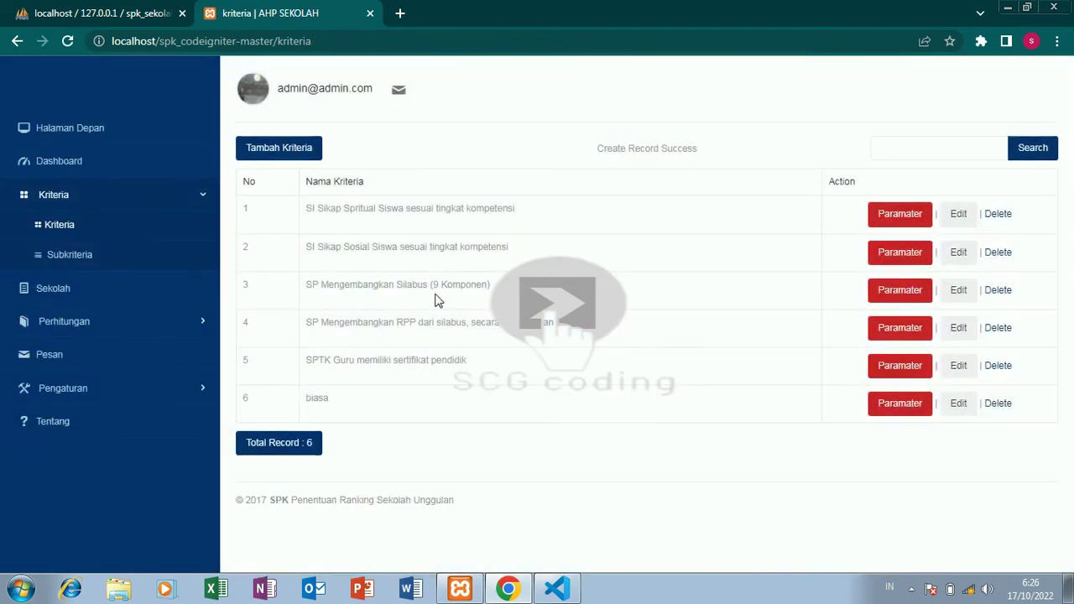
Add a Teks subcriterion to biasa with Keterangan 'biasa' rated Baik.
{"action": "left_click", "coordinate": [895, 404]}
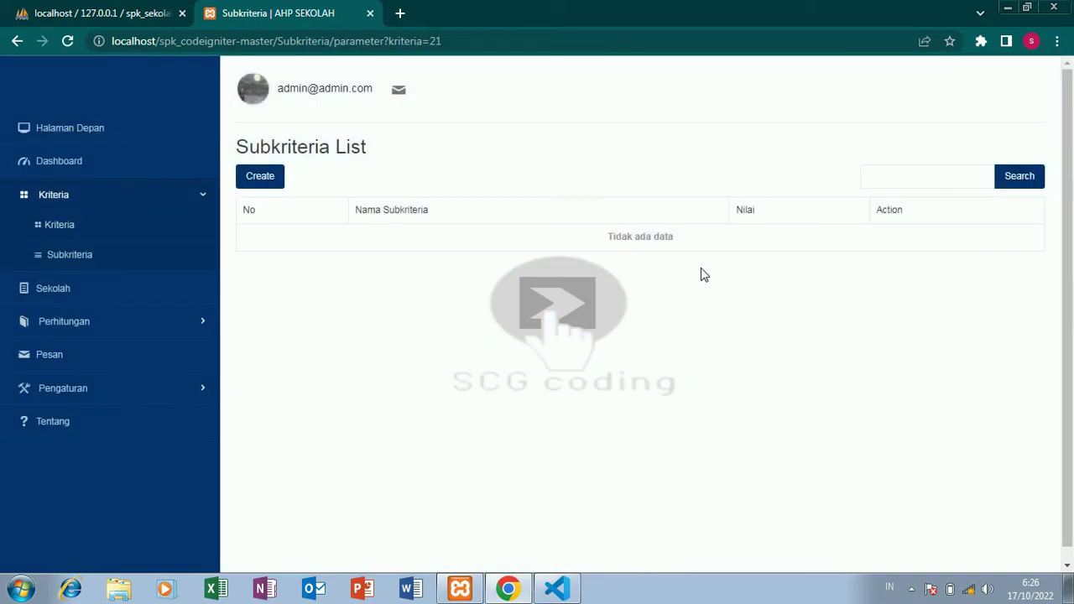
{"action": "left_click", "coordinate": [261, 189]}
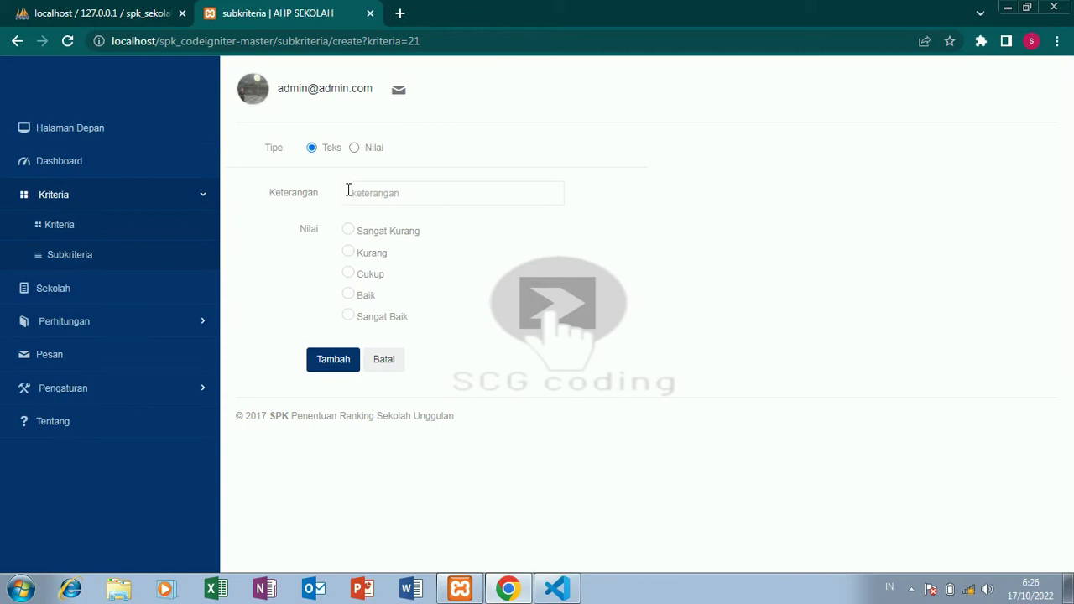
{"action": "left_click", "coordinate": [354, 148]}
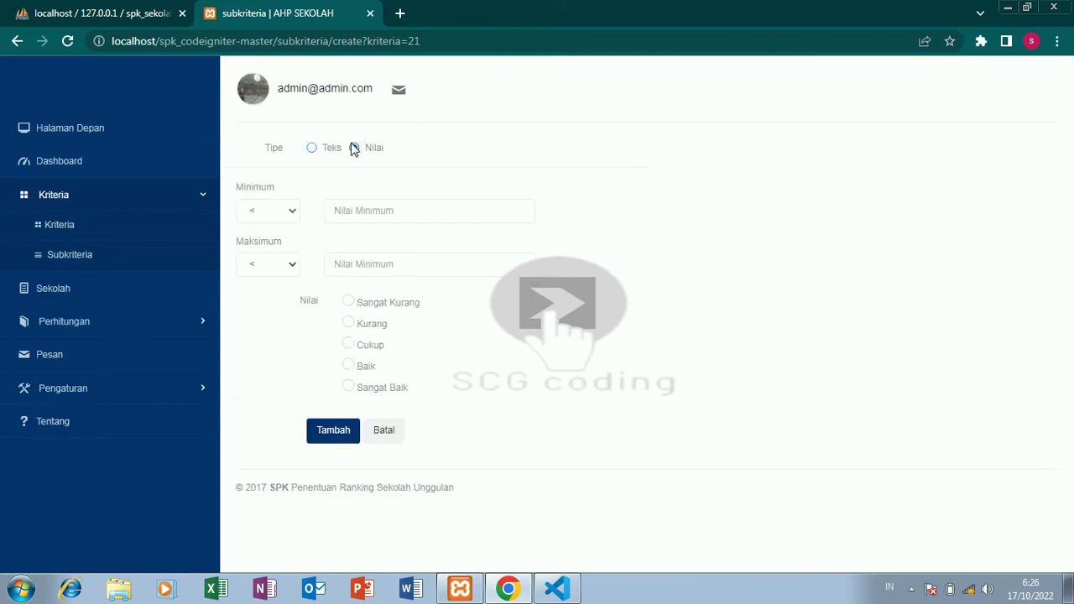
{"action": "left_click", "coordinate": [288, 212]}
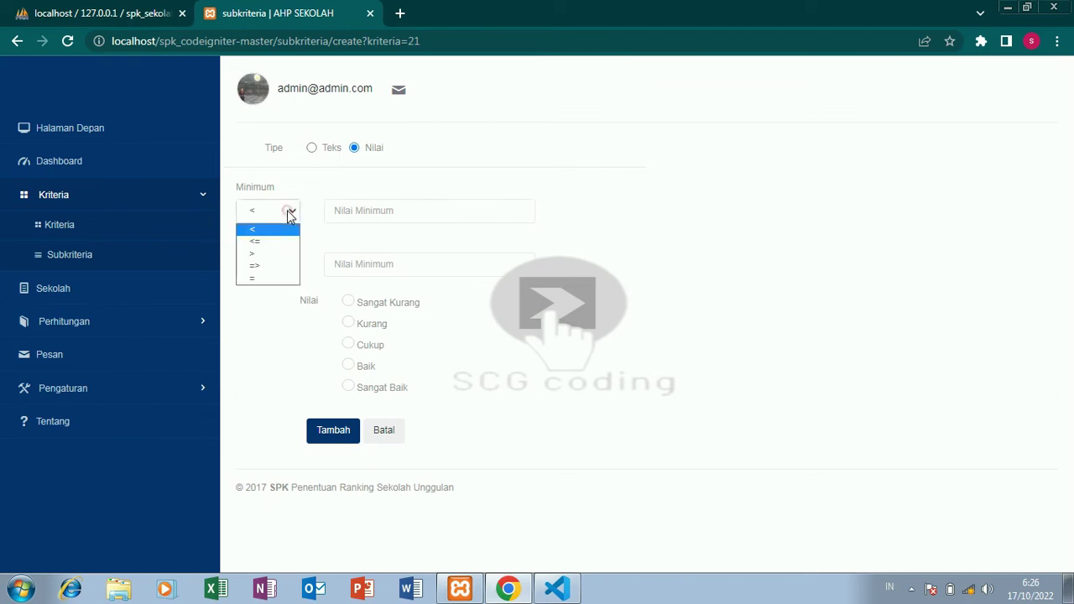
{"action": "left_click", "coordinate": [317, 151]}
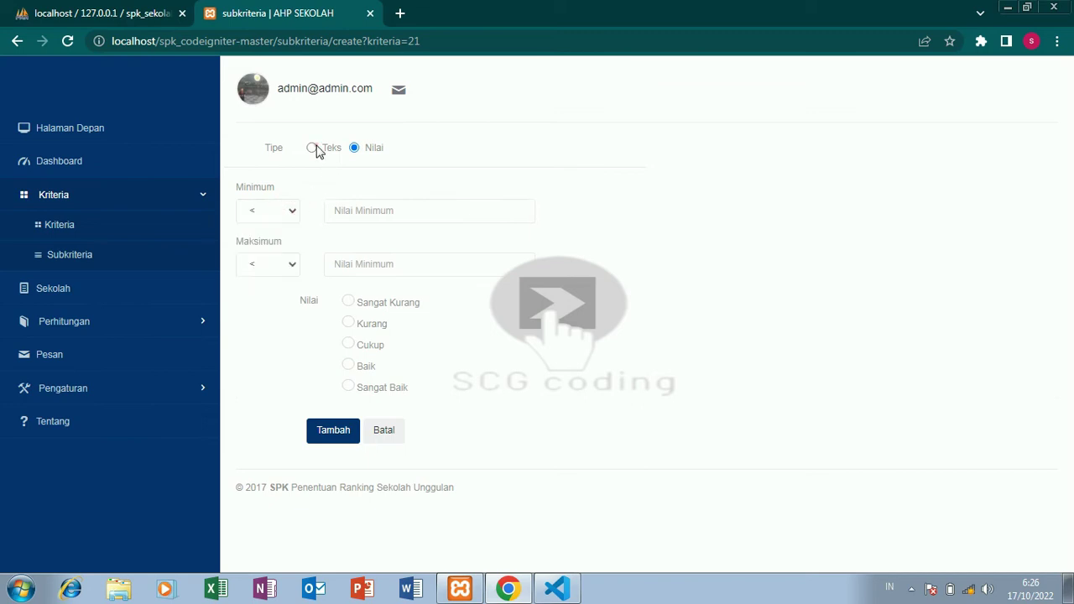
{"action": "left_click", "coordinate": [315, 149]}
{"action": "left_click", "coordinate": [347, 193]}
{"action": "type", "text": "biasa"}
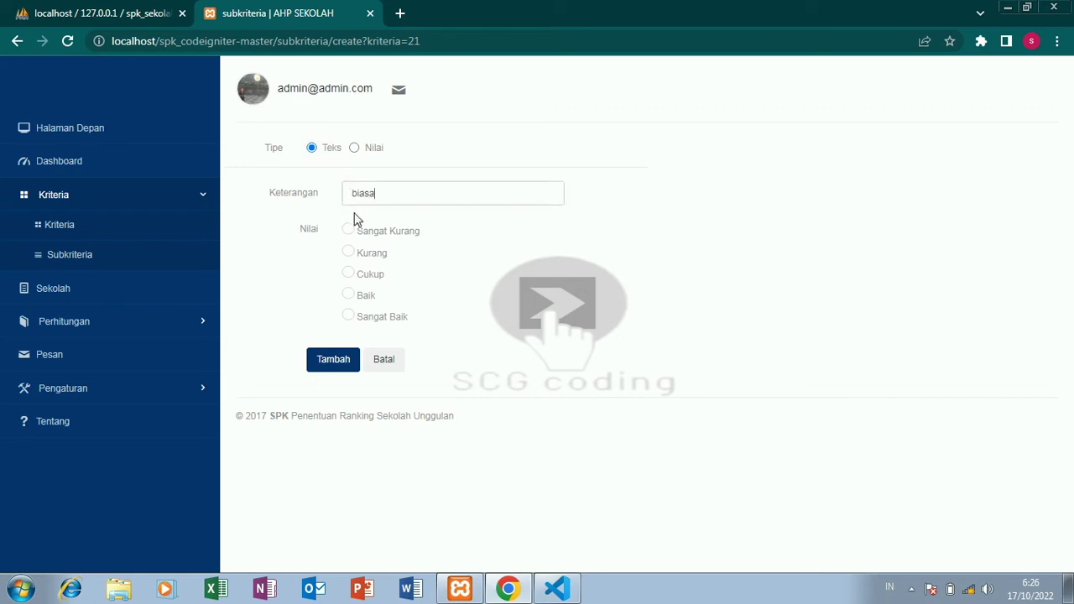
{"action": "left_click", "coordinate": [351, 299]}
{"action": "left_click", "coordinate": [334, 368]}
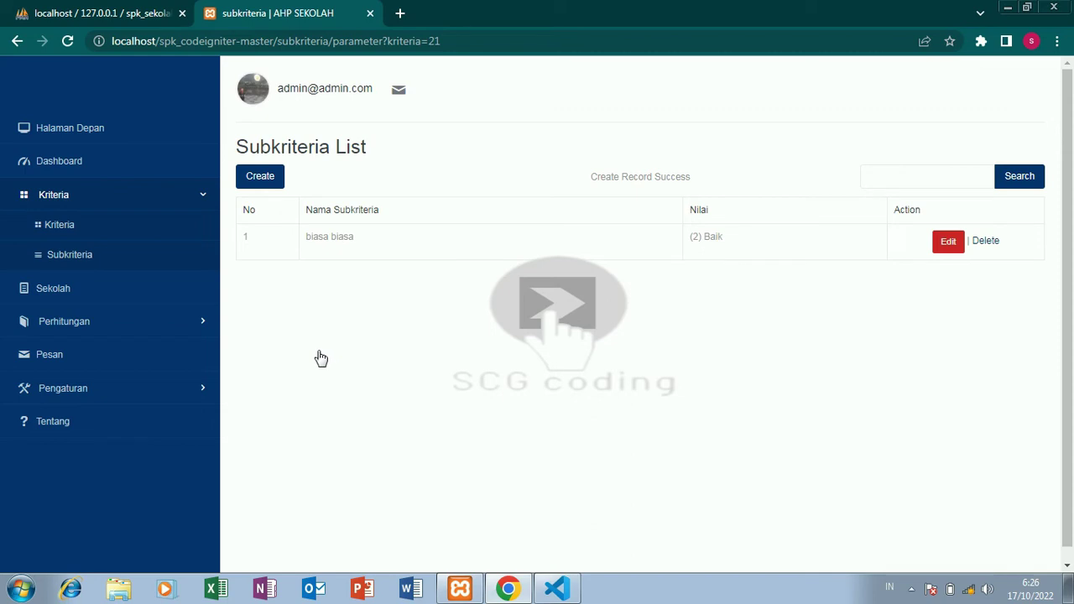
{"action": "left_click", "coordinate": [161, 268]}
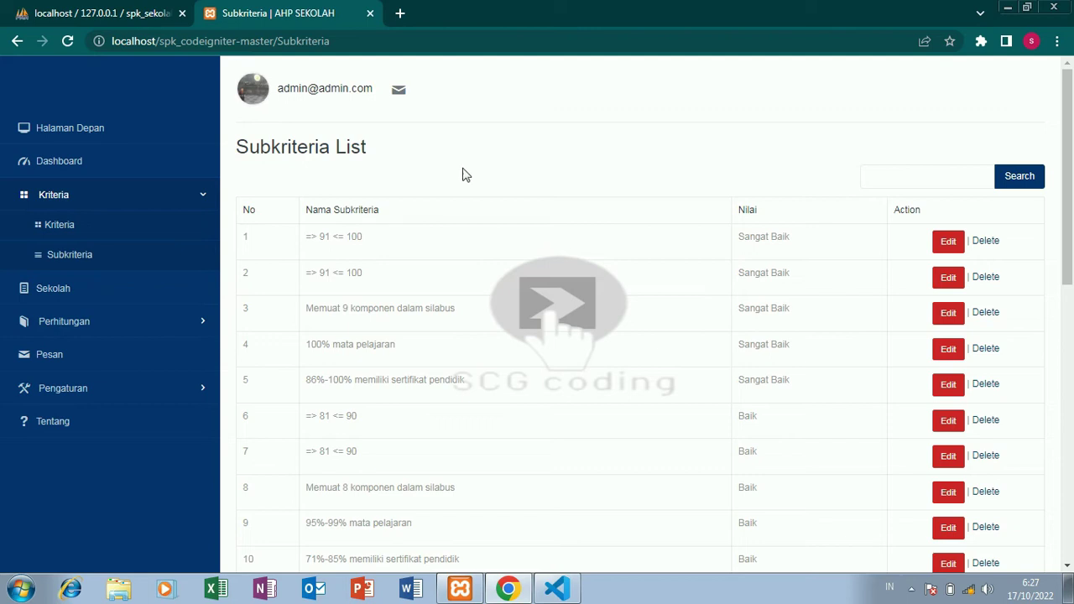
Scroll back to the top of the Subkriteria list and open the Sekolah list.
{"action": "left_click_drag", "start_coordinate": [1072, 176], "coordinate": [1071, 457]}
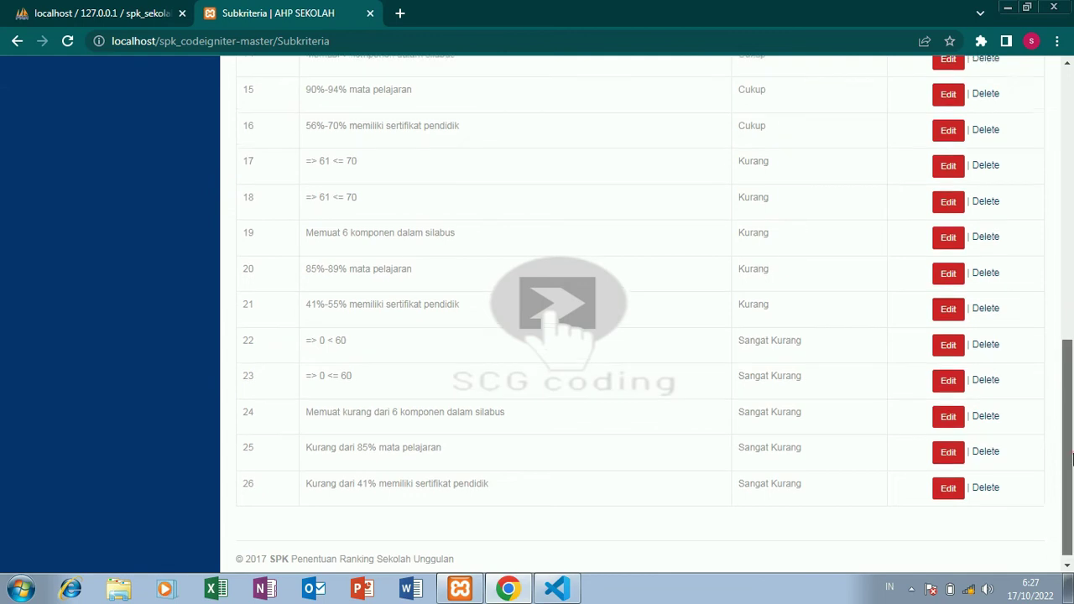
{"action": "scroll", "coordinate": [1071, 457], "scroll_direction": "up", "scroll_amount": 5}
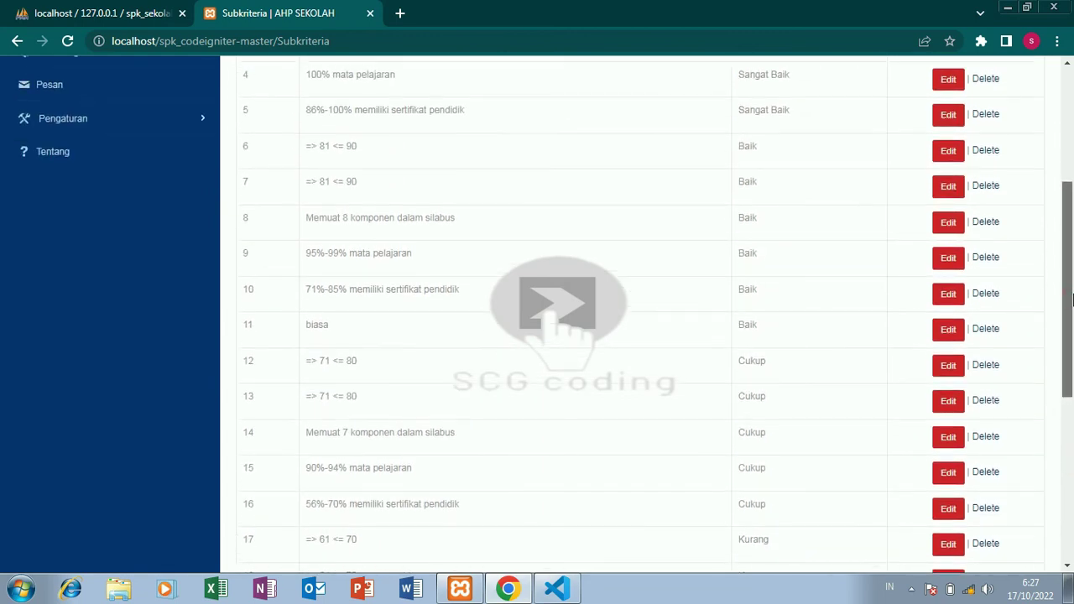
{"action": "scroll", "coordinate": [1068, 294], "scroll_direction": "up", "scroll_amount": 4}
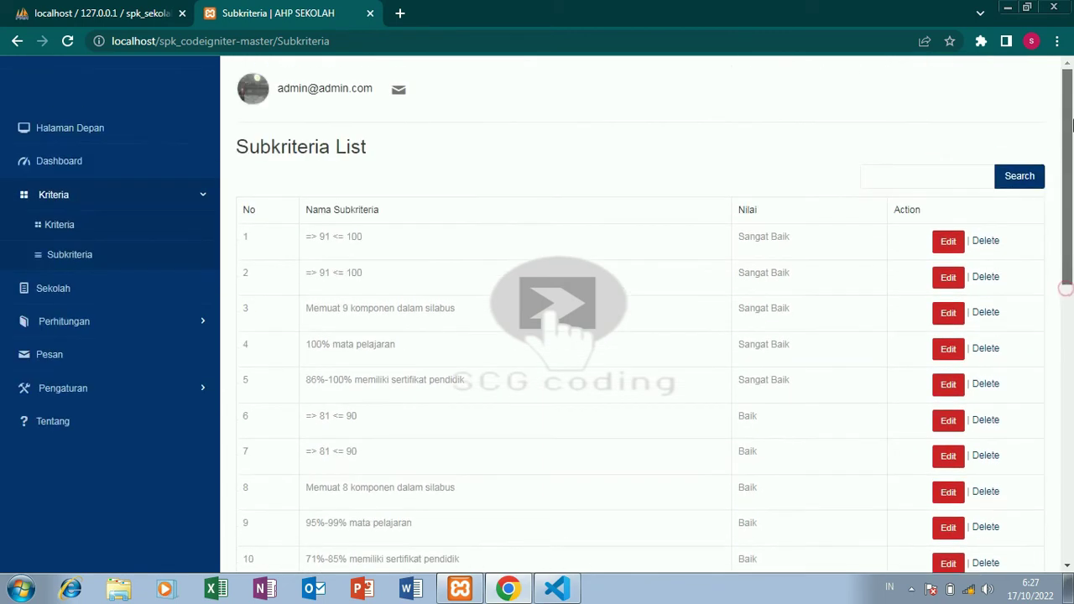
{"action": "left_click", "coordinate": [88, 299]}
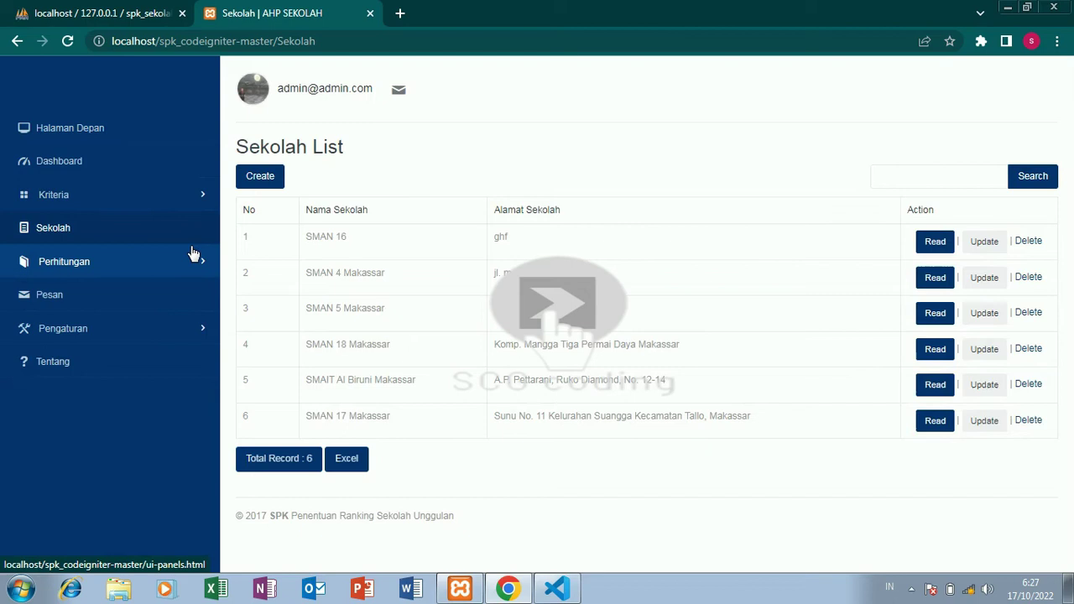
Start a new school named 'sekolah' with 'biasa' as the principal's name.
{"action": "left_click", "coordinate": [262, 188]}
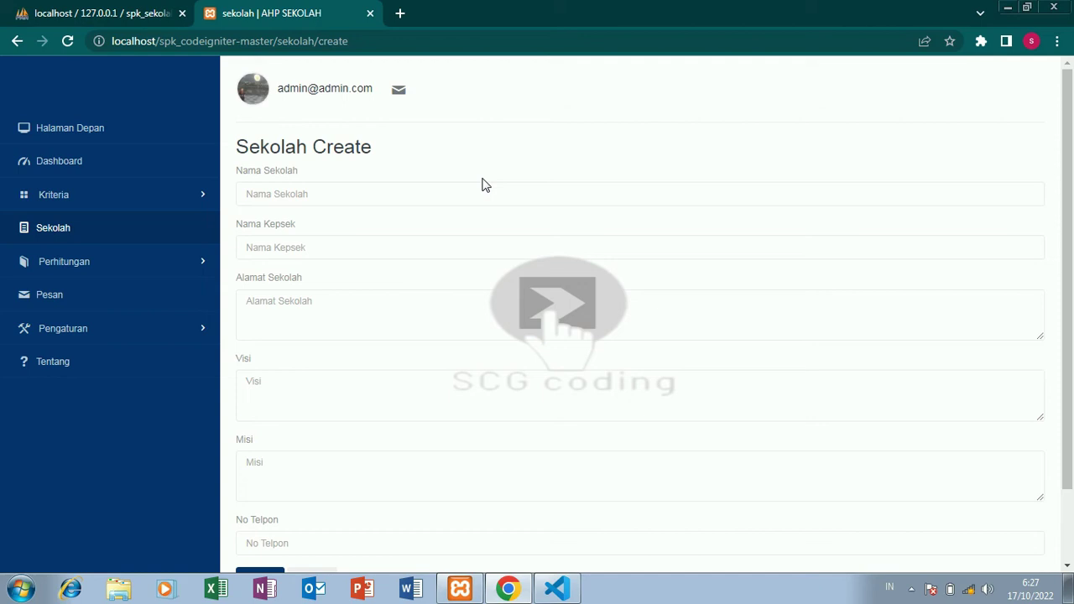
{"action": "left_click", "coordinate": [458, 192]}
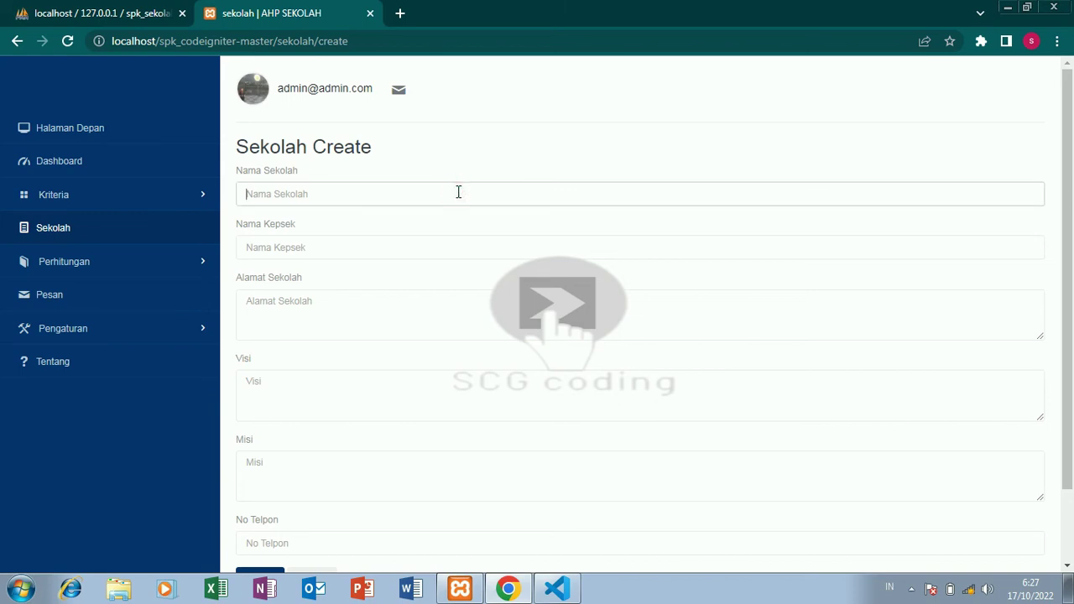
{"action": "type", "text": "se"}
{"action": "type", "text": "kolah"}
{"action": "left_click", "coordinate": [398, 244]}
{"action": "left_click", "coordinate": [397, 244]}
{"action": "type", "text": "t"}
{"action": "key", "text": "BackSpace"}
{"action": "type", "text": "biasa"}
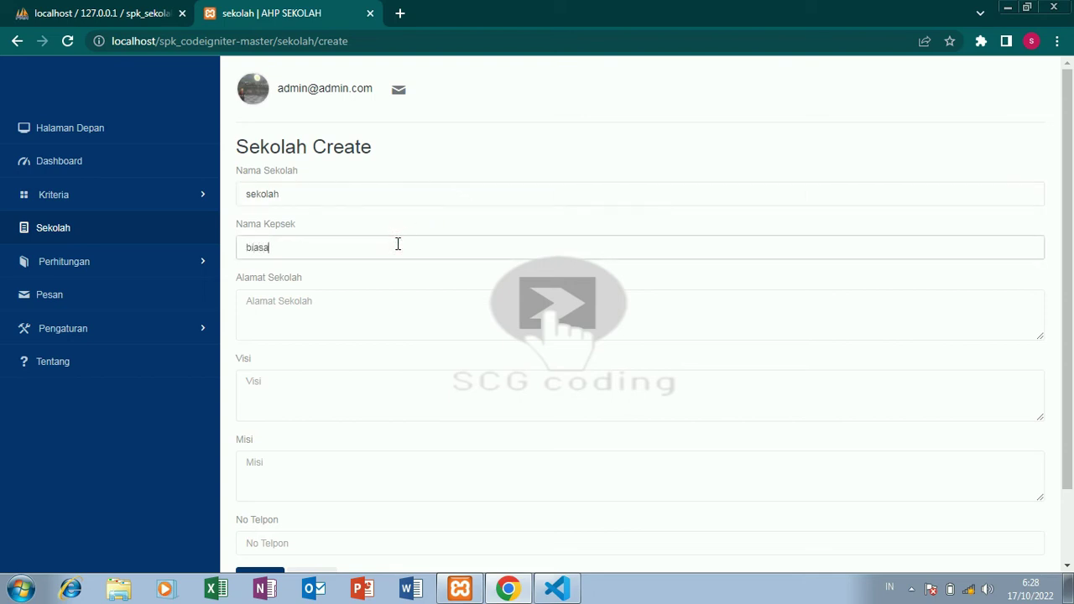
Enter 'biasa' as address, vision and mission, add a phone number, and save.
{"action": "left_click", "coordinate": [381, 304]}
{"action": "type", "text": "b"}
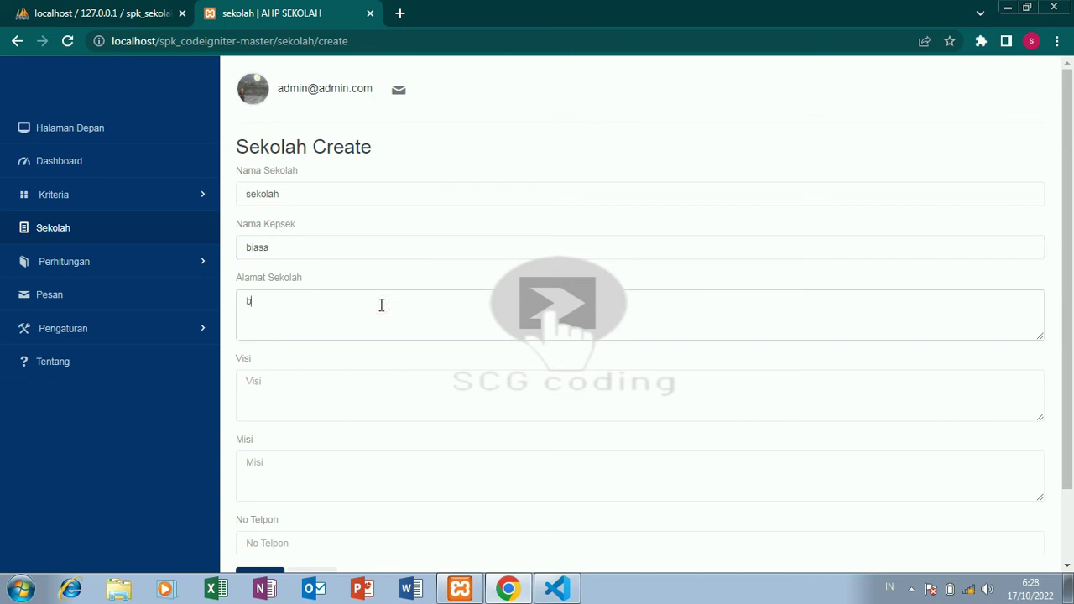
{"action": "type", "text": "iasa"}
{"action": "left_click", "coordinate": [353, 382]}
{"action": "type", "text": "bi"}
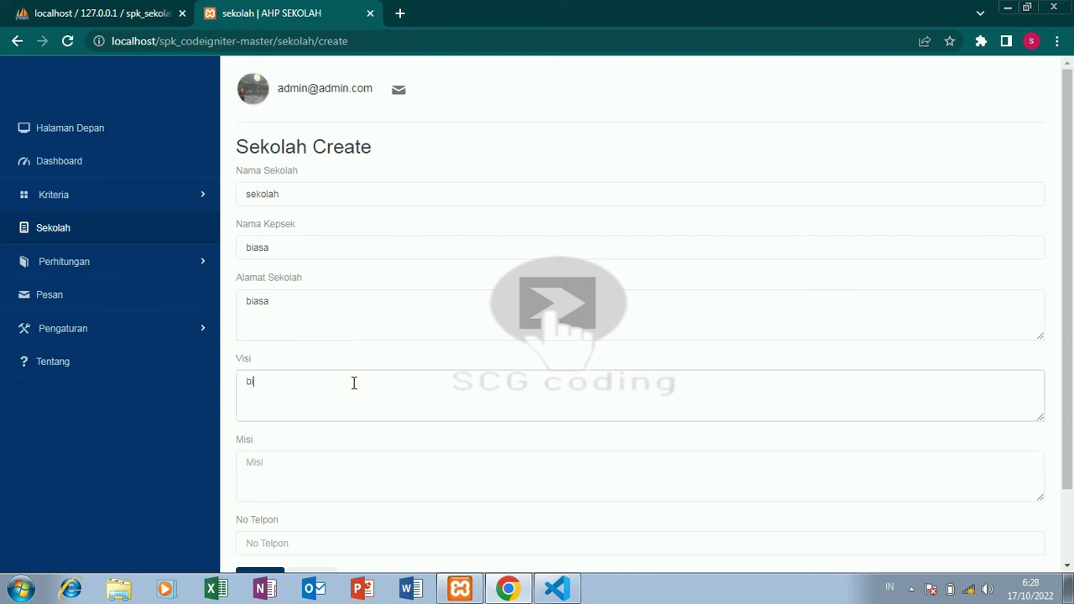
{"action": "type", "text": "asa"}
{"action": "left_click", "coordinate": [426, 486]}
{"action": "type", "text": "b"}
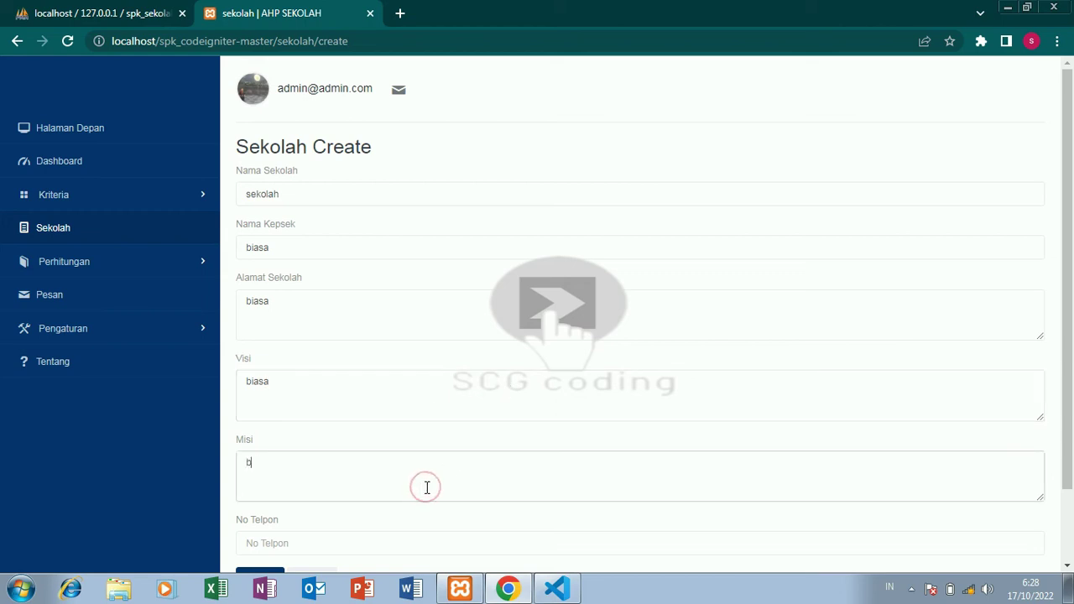
{"action": "type", "text": "iasa"}
{"action": "left_click", "coordinate": [409, 536]}
{"action": "type", "text": "0"}
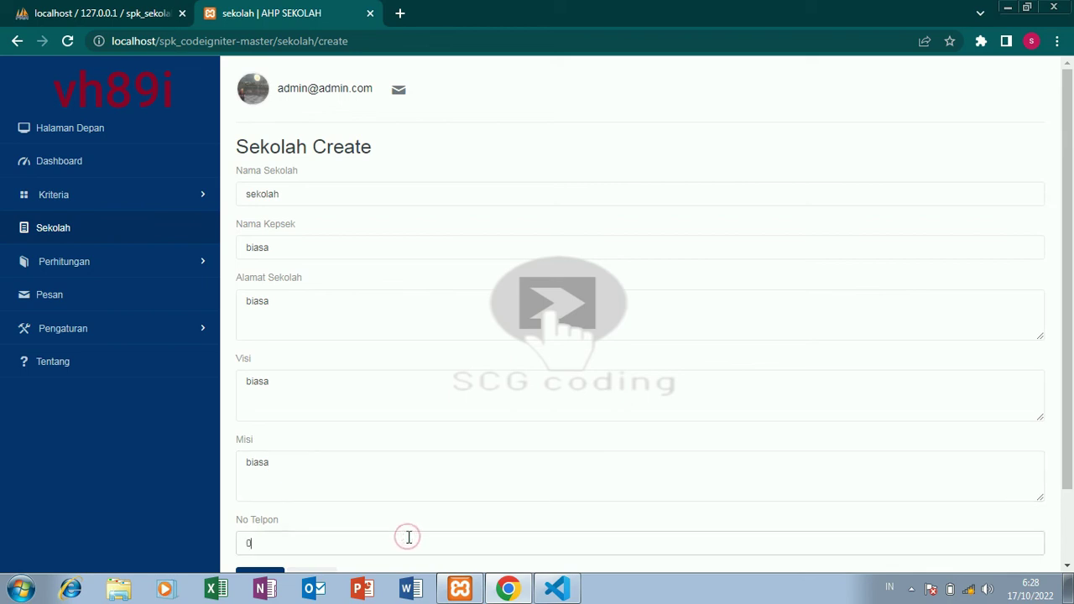
{"action": "type", "text": "865432"}
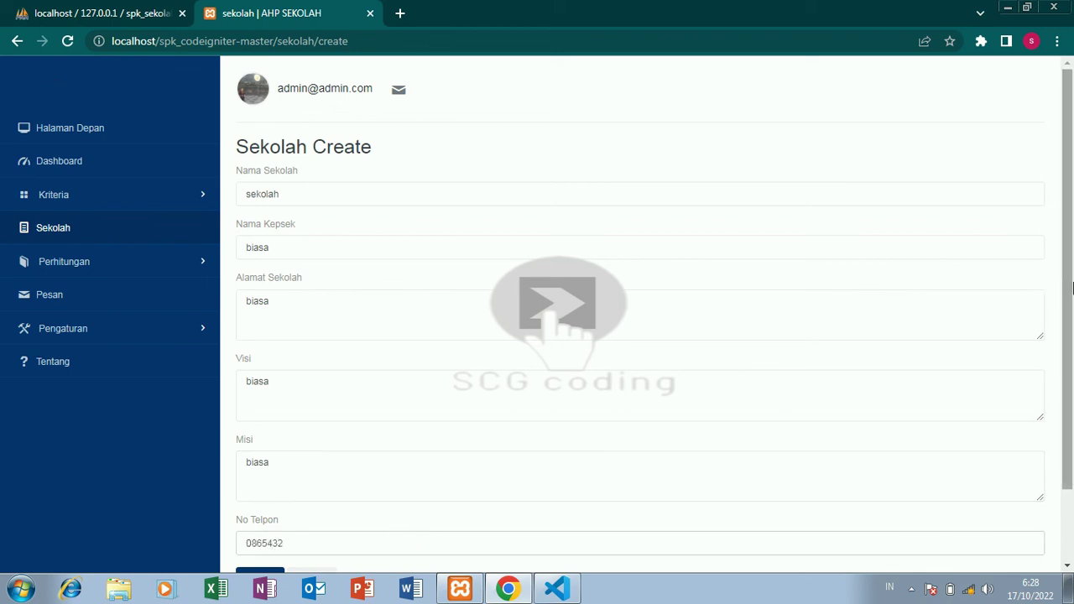
{"action": "left_click_drag", "start_coordinate": [1065, 286], "coordinate": [1072, 309]}
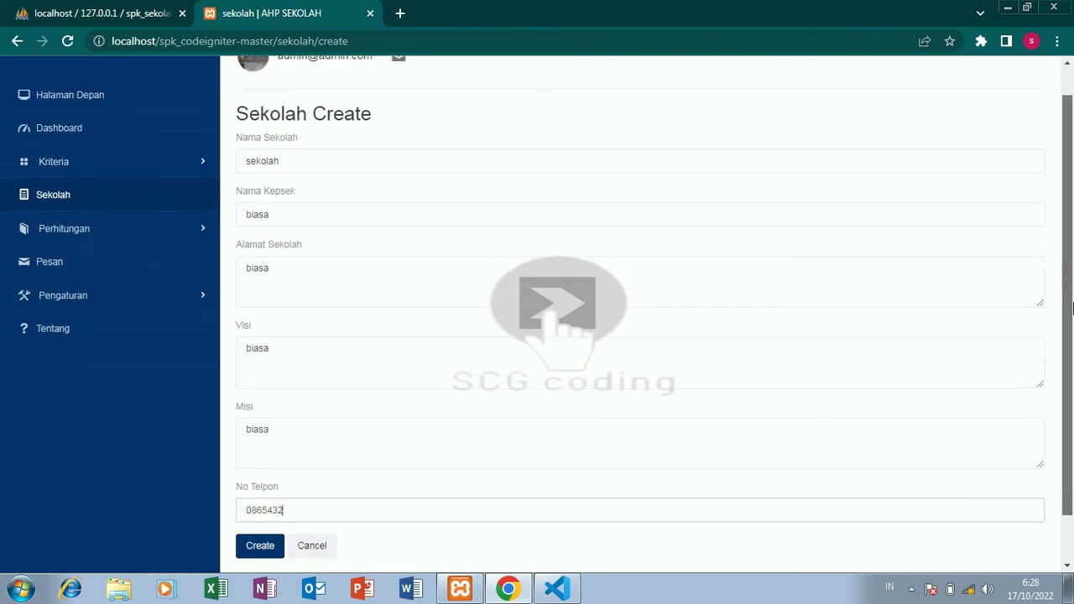
{"action": "left_click_drag", "start_coordinate": [1072, 309], "coordinate": [1072, 311]}
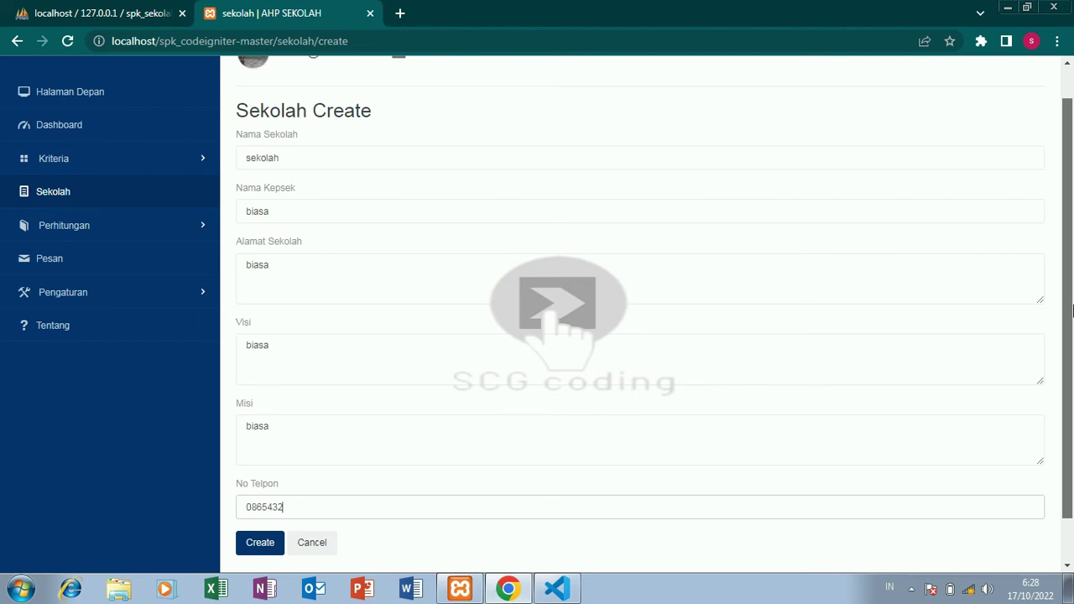
{"action": "scroll", "coordinate": [1072, 311], "scroll_direction": "down", "scroll_amount": 1}
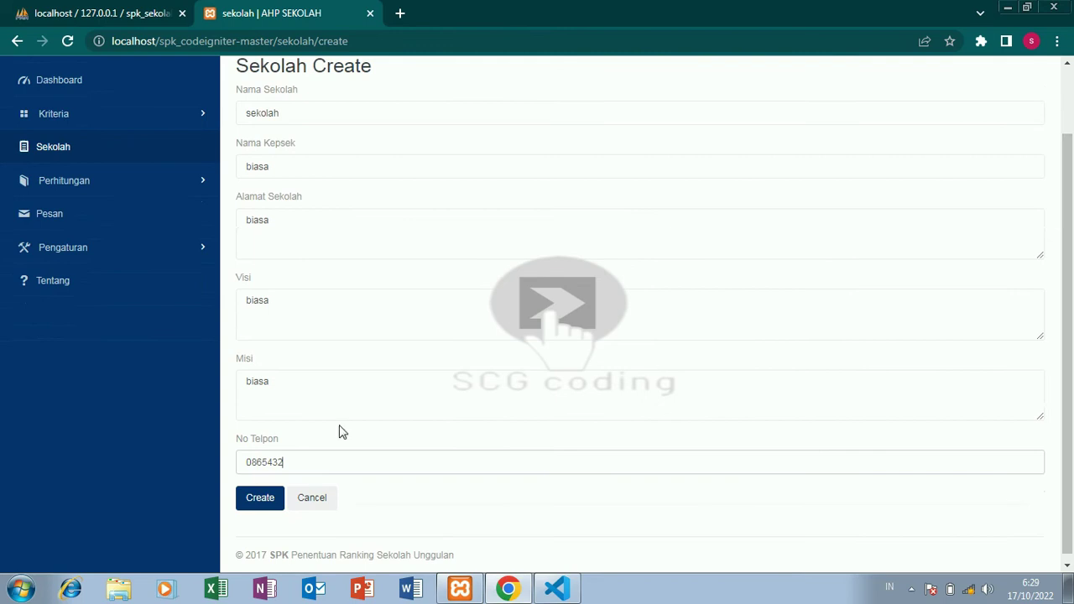
{"action": "left_click", "coordinate": [275, 502]}
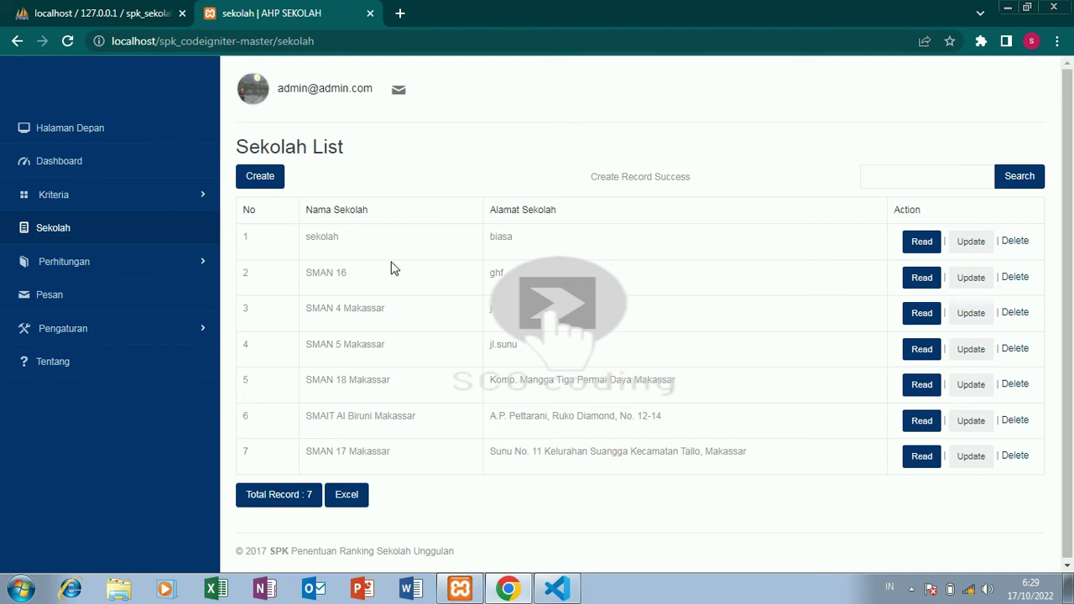
Start a new alternative under Perhitungan > Alternatif and select the school sekolah.
{"action": "left_click", "coordinate": [162, 276]}
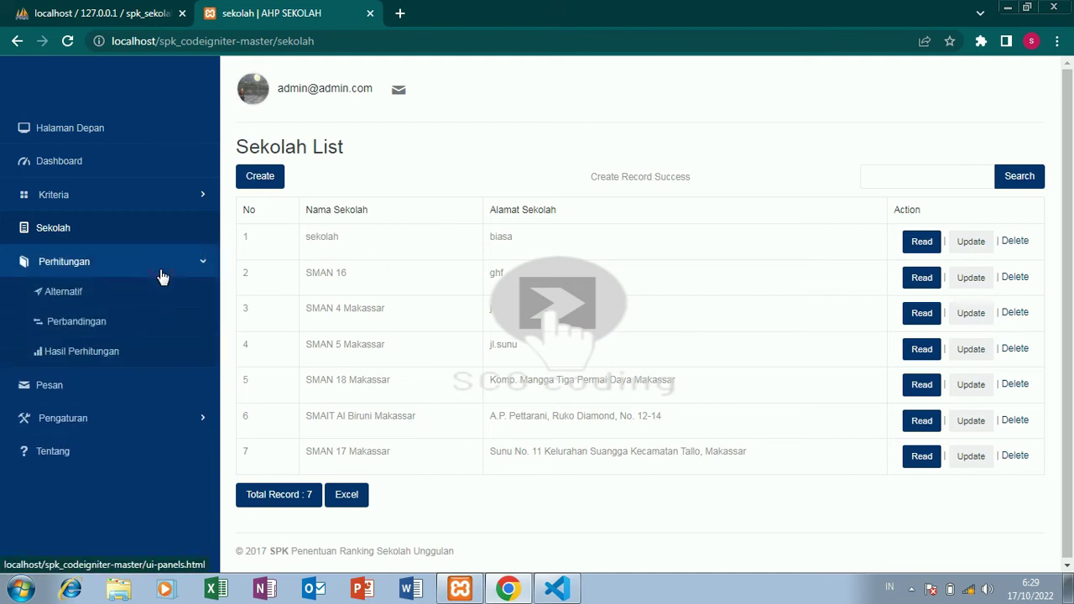
{"action": "left_click", "coordinate": [107, 302]}
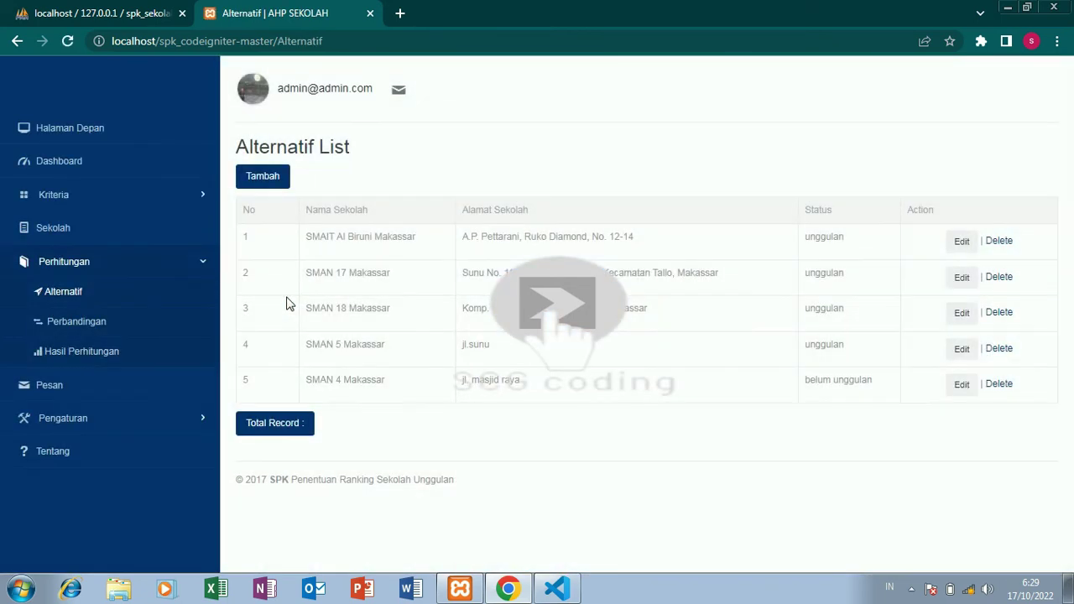
{"action": "left_click", "coordinate": [270, 179]}
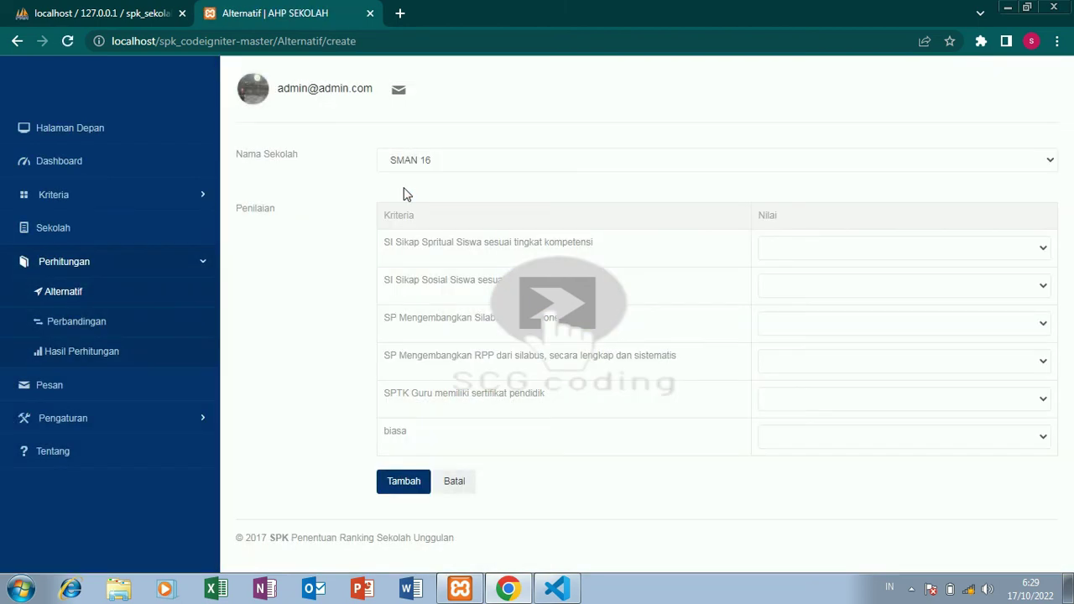
{"action": "left_click", "coordinate": [620, 168]}
{"action": "left_click", "coordinate": [602, 190]}
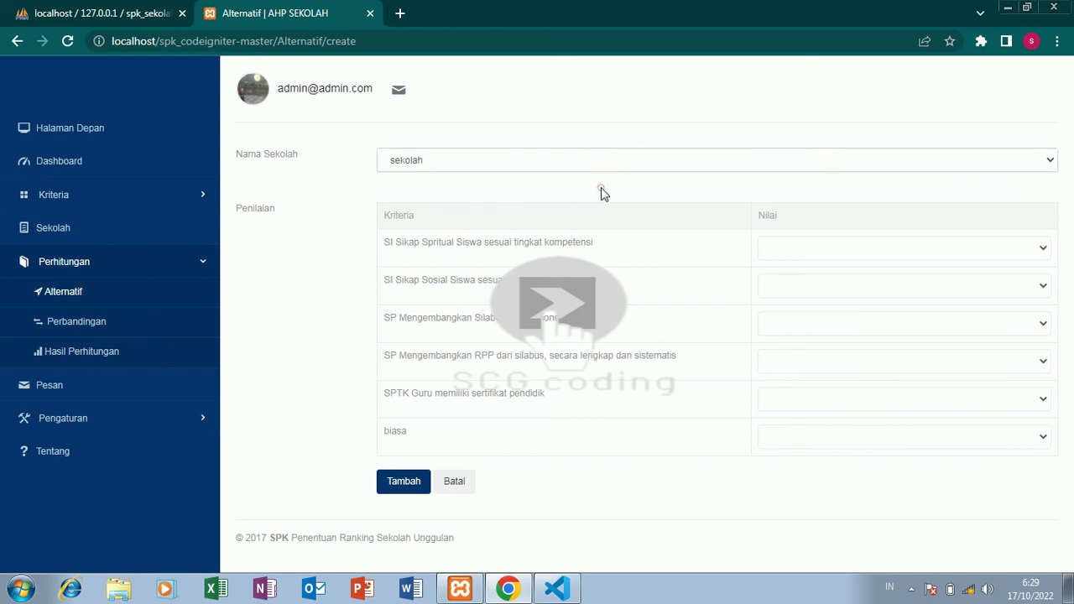
Rate sekolah on all six criteria (81–90, 91–100, 8 komponen, 95%-99%, 71%-85%, biasa) and save.
{"action": "left_click", "coordinate": [856, 257]}
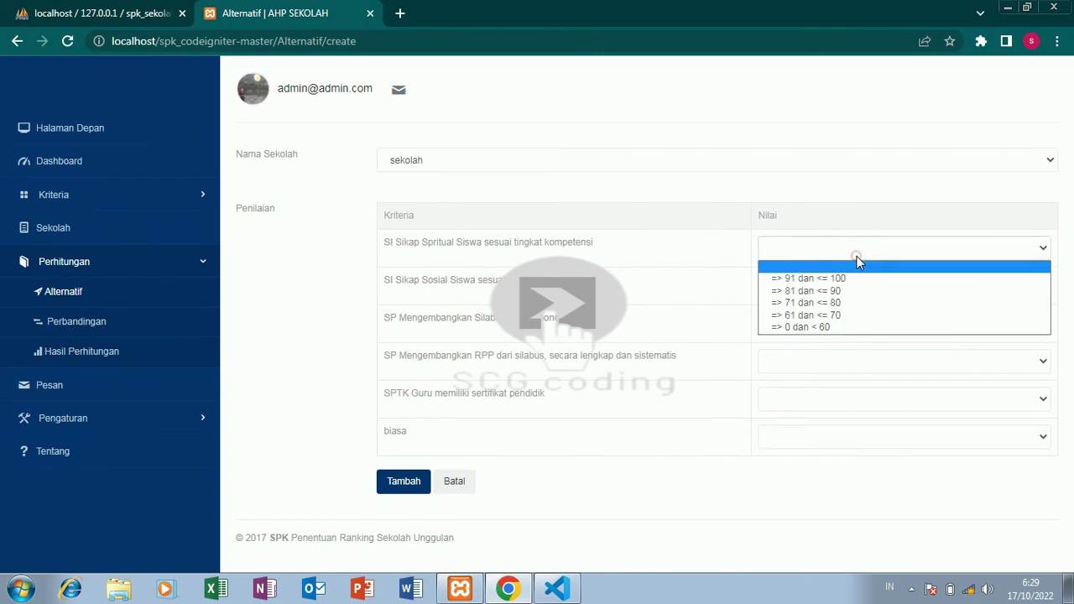
{"action": "left_click", "coordinate": [825, 298]}
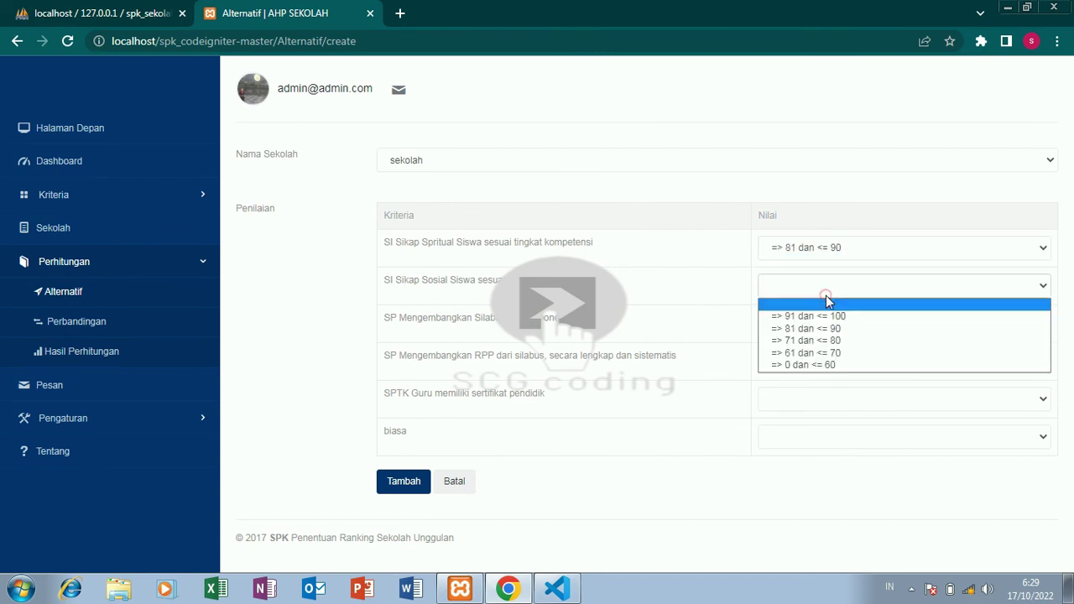
{"action": "left_click", "coordinate": [825, 316]}
{"action": "left_click", "coordinate": [823, 319]}
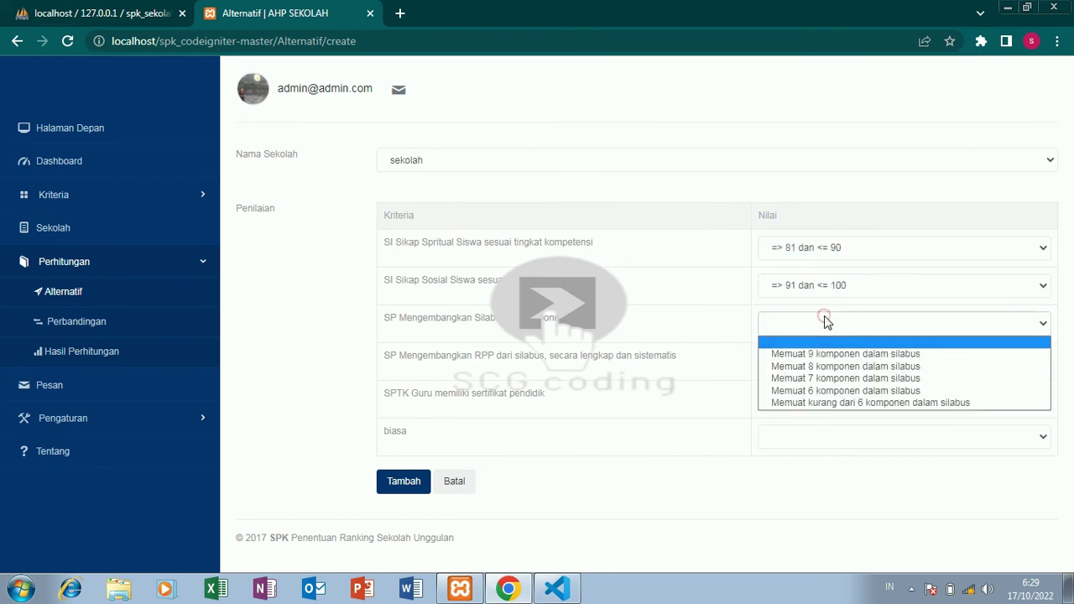
{"action": "left_click", "coordinate": [819, 370]}
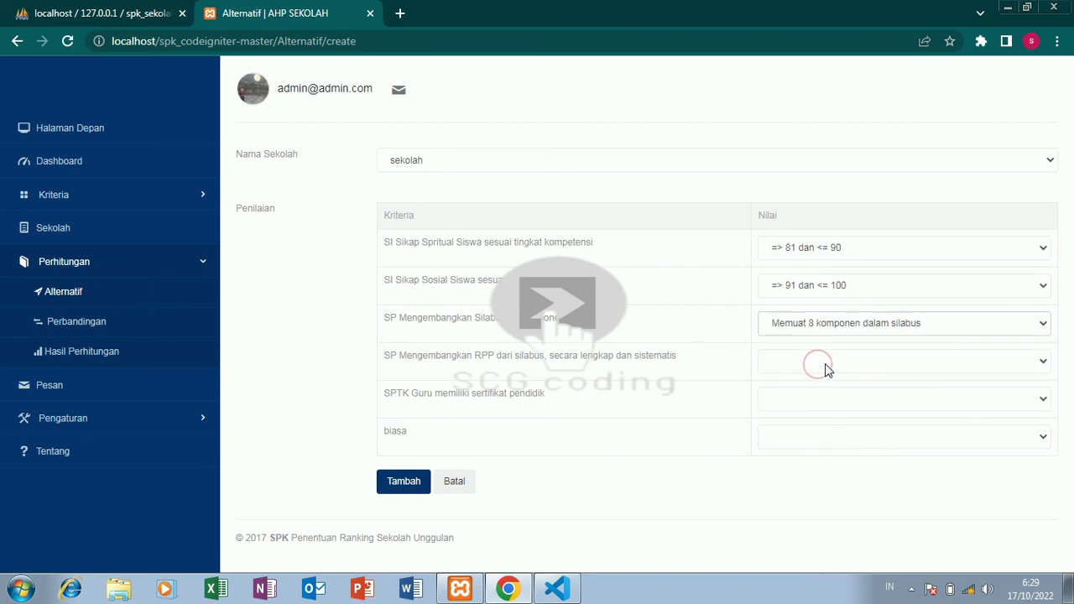
{"action": "left_click", "coordinate": [824, 363]}
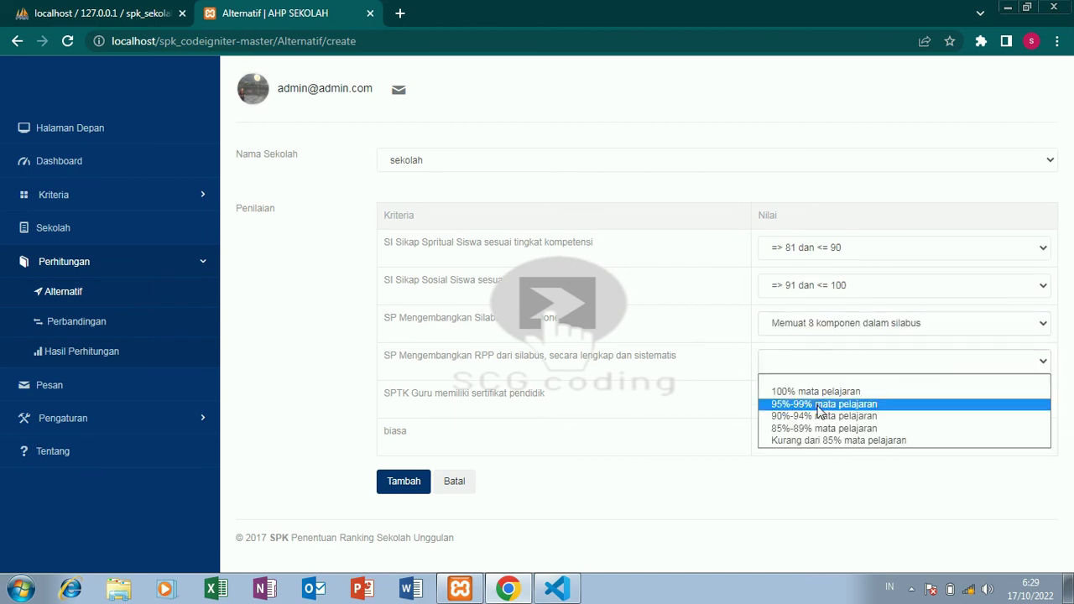
{"action": "left_click", "coordinate": [818, 405]}
{"action": "left_click", "coordinate": [825, 399]}
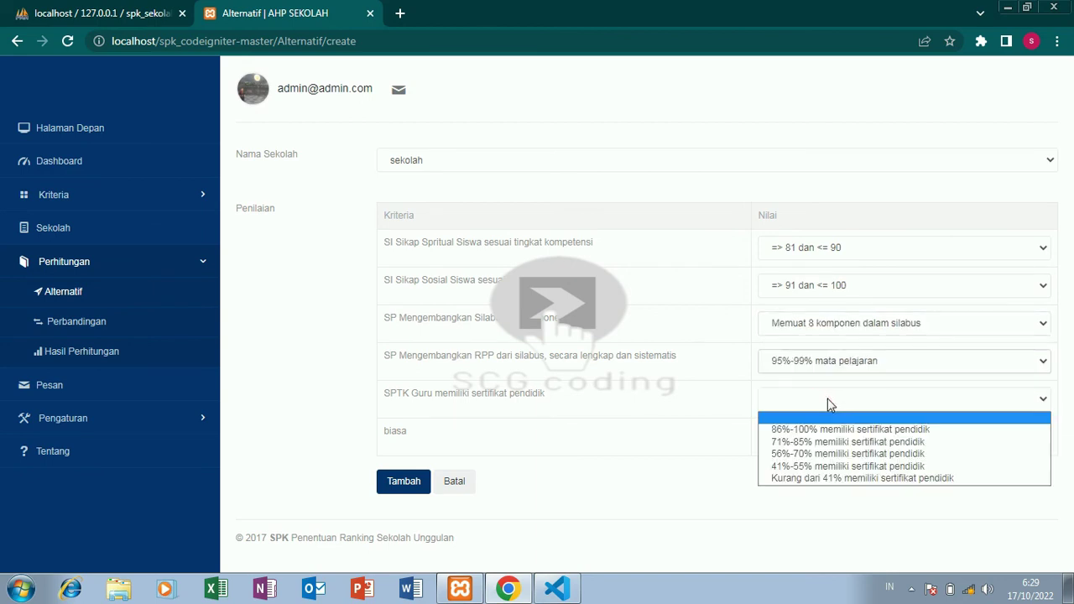
{"action": "left_click", "coordinate": [818, 442]}
{"action": "left_click", "coordinate": [817, 445]}
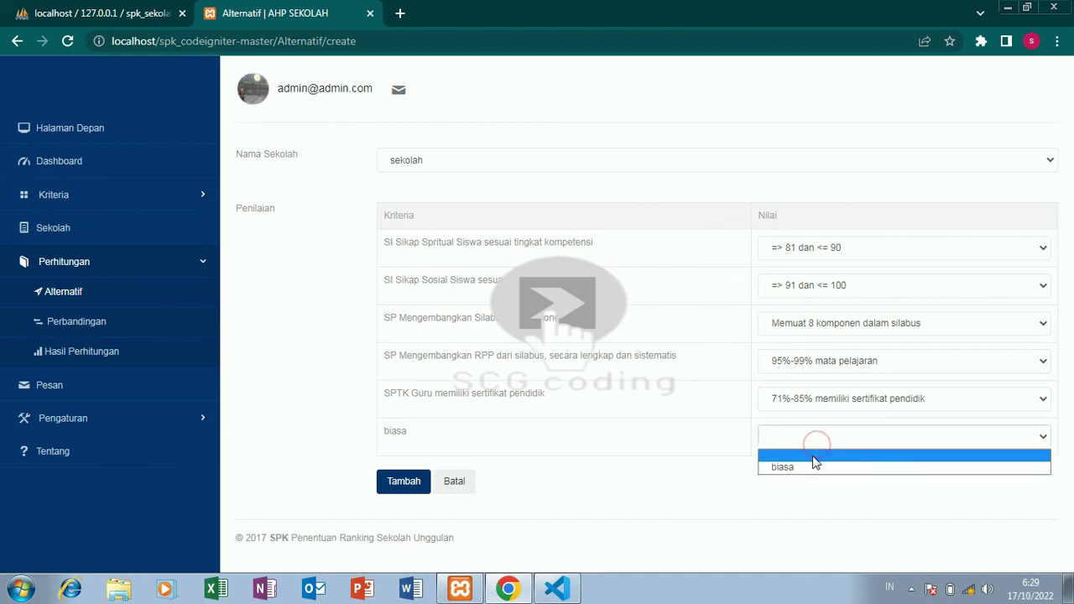
{"action": "left_click", "coordinate": [808, 467]}
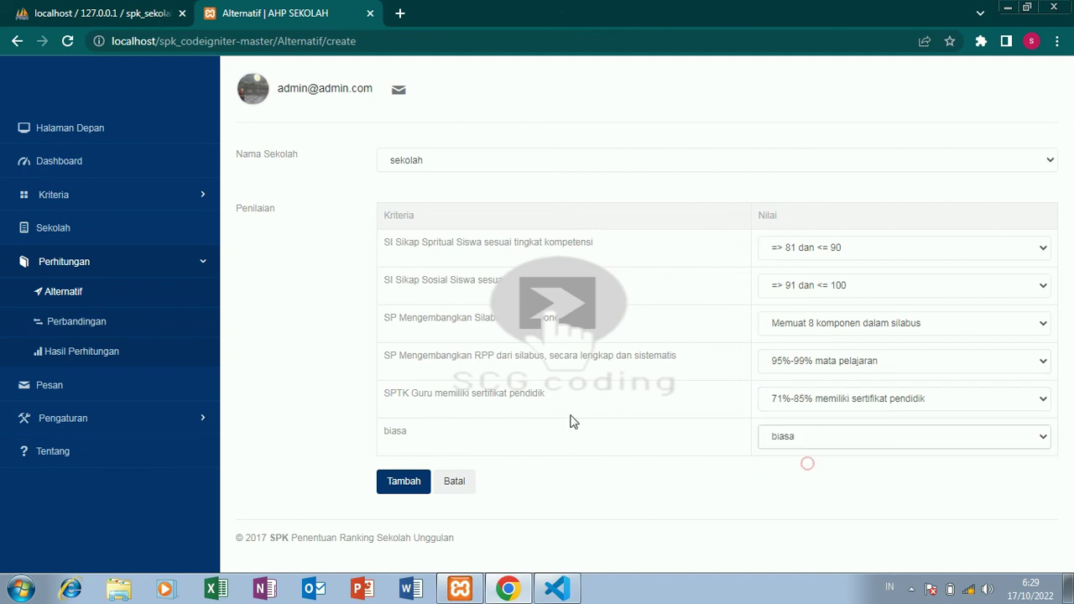
{"action": "left_click", "coordinate": [391, 481]}
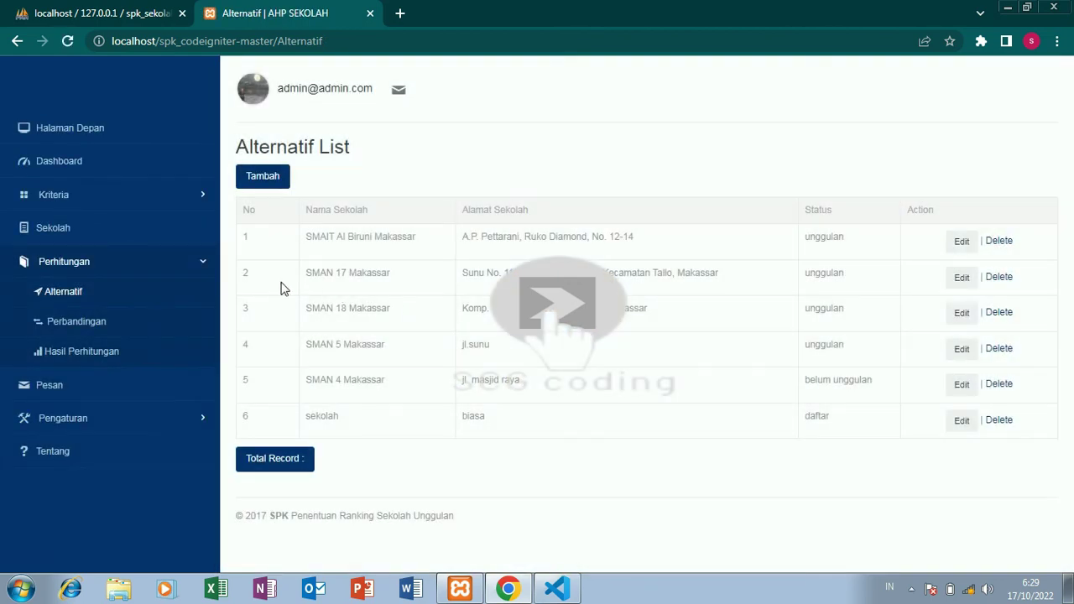
{"action": "left_click", "coordinate": [154, 331]}
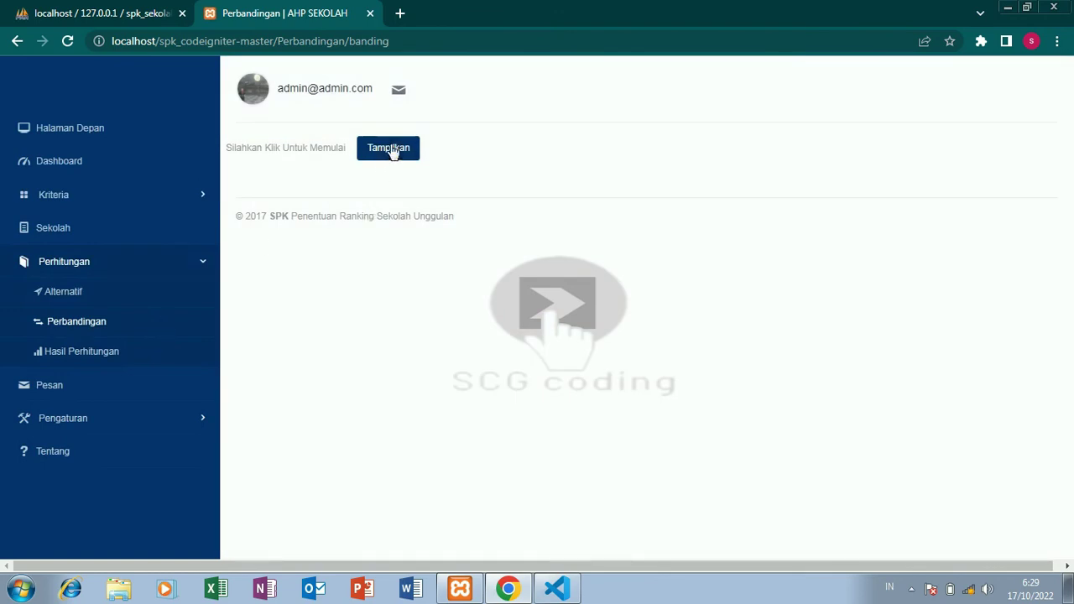
Show the criteria matrix and rate Spritual 4 vs Sosial, 4 vs Silabus, and Sosial 6 vs Silabus.
{"action": "left_click", "coordinate": [392, 152]}
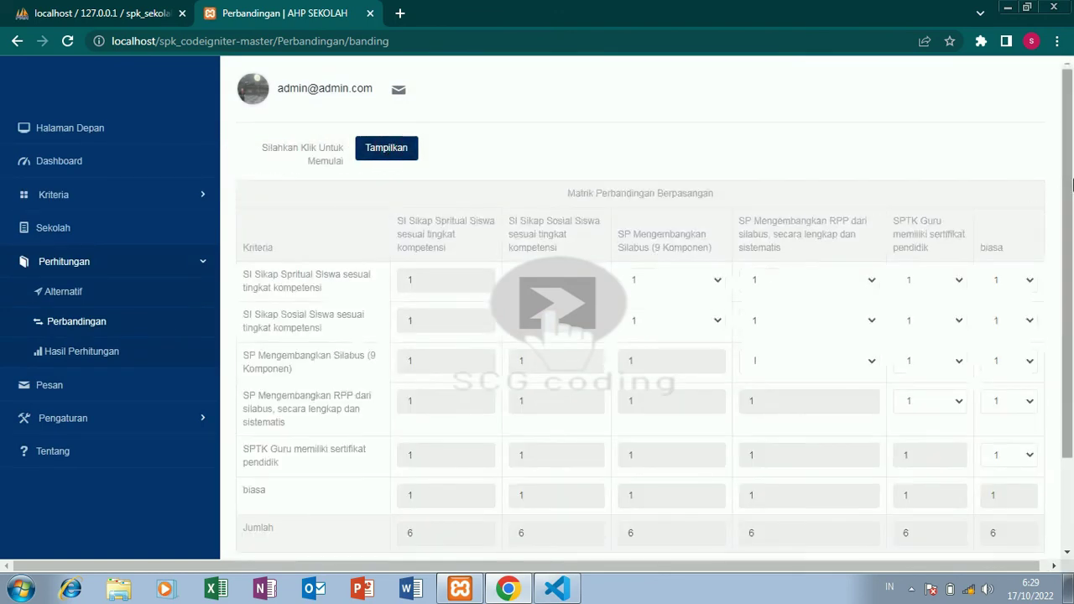
{"action": "left_click_drag", "start_coordinate": [1067, 198], "coordinate": [1071, 228]}
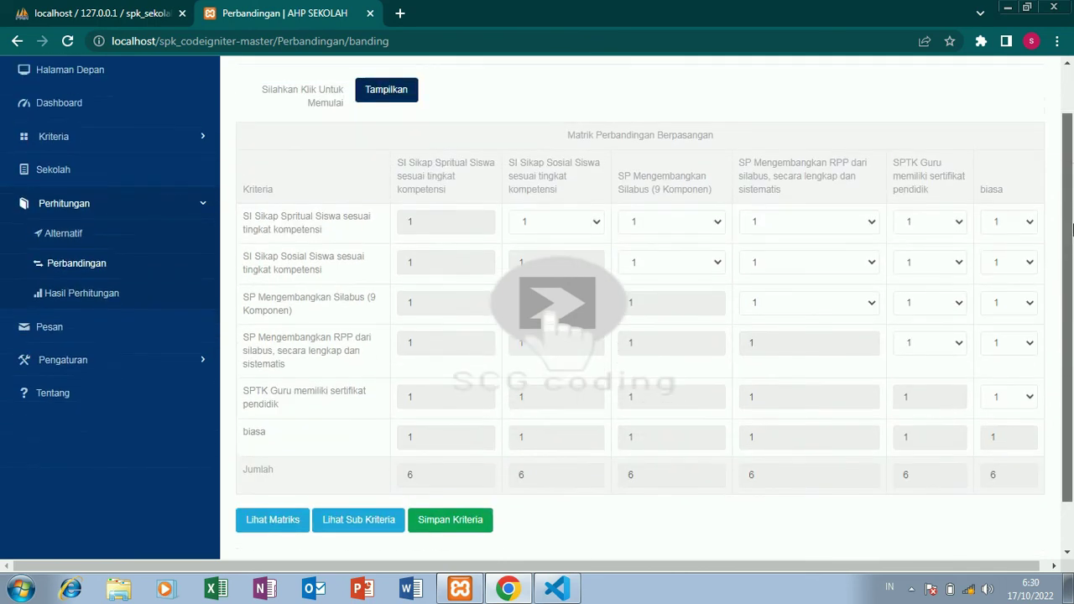
{"action": "left_click", "coordinate": [601, 224]}
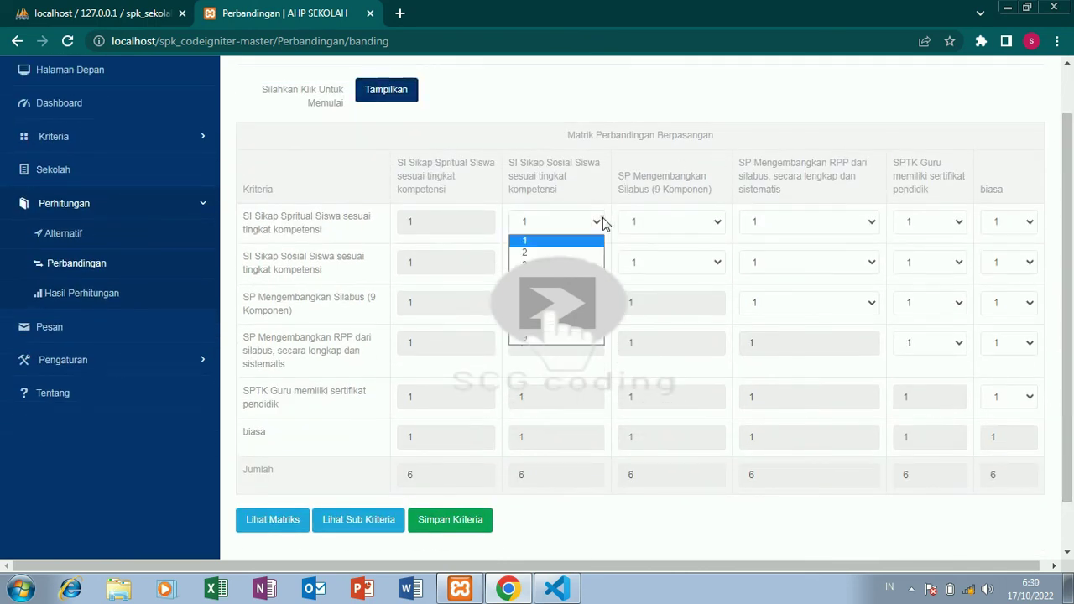
{"action": "left_click", "coordinate": [597, 277]}
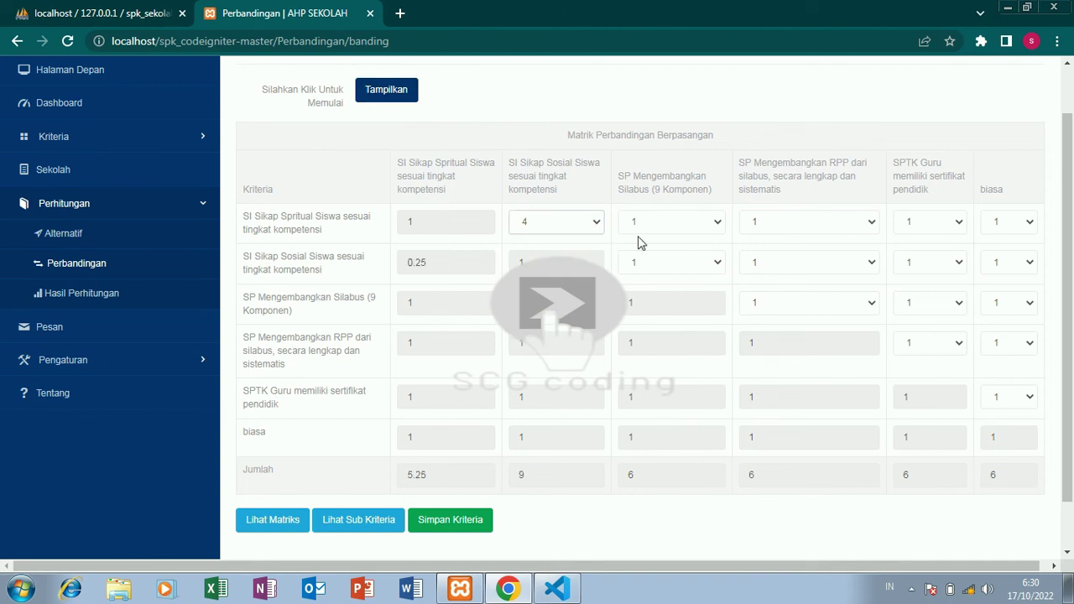
{"action": "left_click", "coordinate": [669, 230]}
{"action": "left_click", "coordinate": [665, 279]}
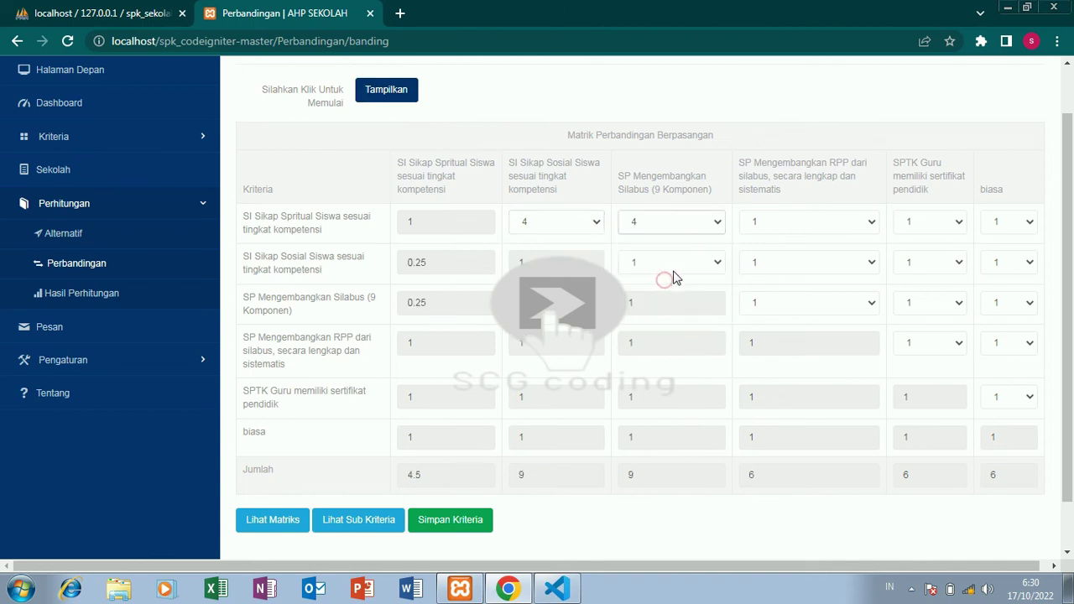
{"action": "left_click", "coordinate": [681, 273]}
{"action": "left_click", "coordinate": [664, 344]}
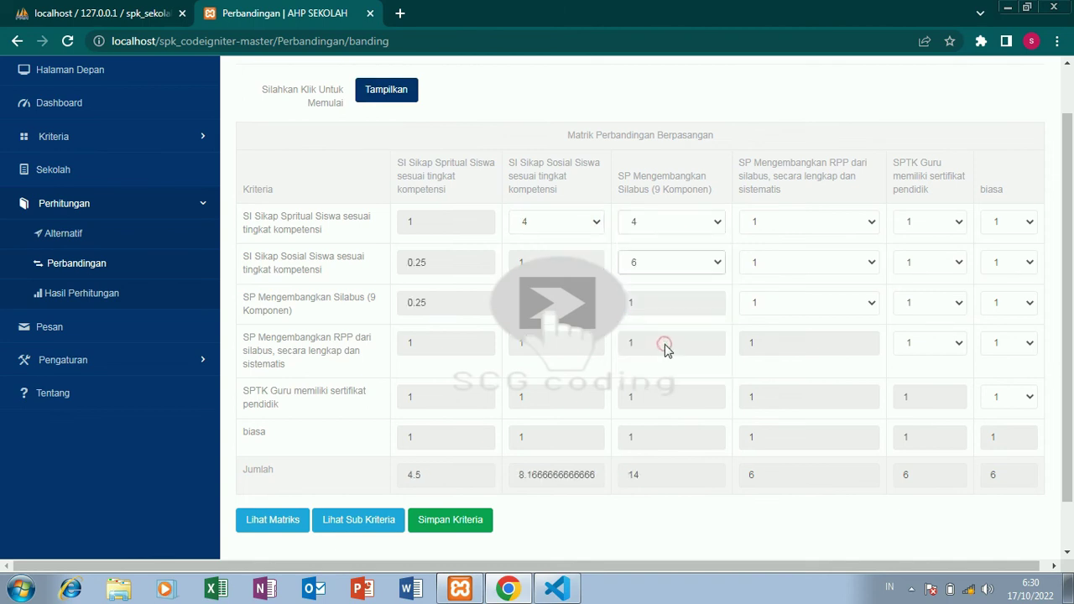
Fill the RPP column: Spritual 8, Sosial 9, Silabus 6.
{"action": "left_click", "coordinate": [828, 223]}
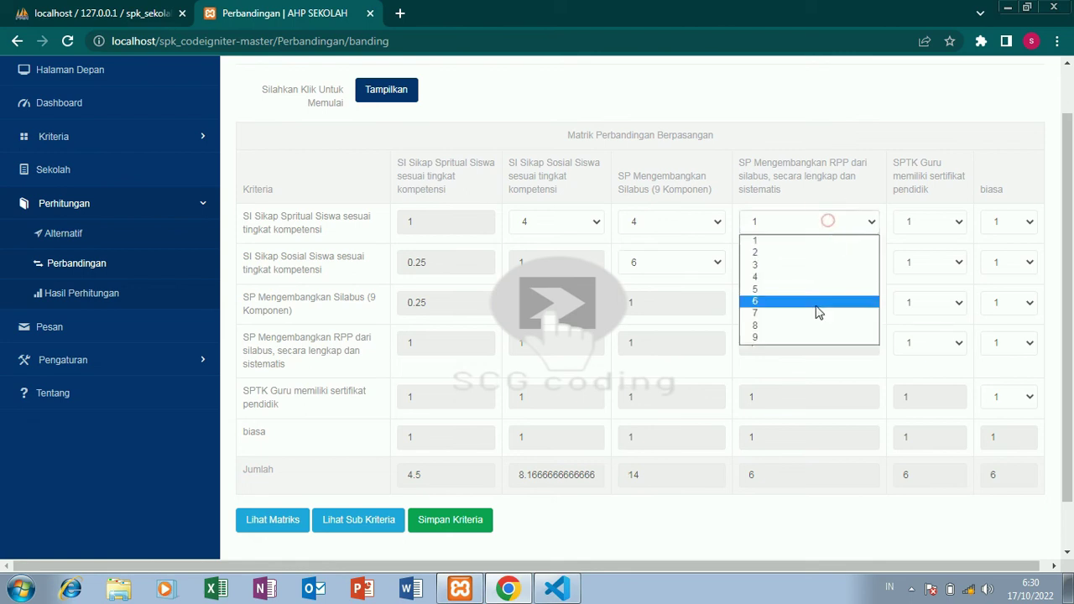
{"action": "left_click", "coordinate": [807, 329]}
{"action": "left_click", "coordinate": [847, 270]}
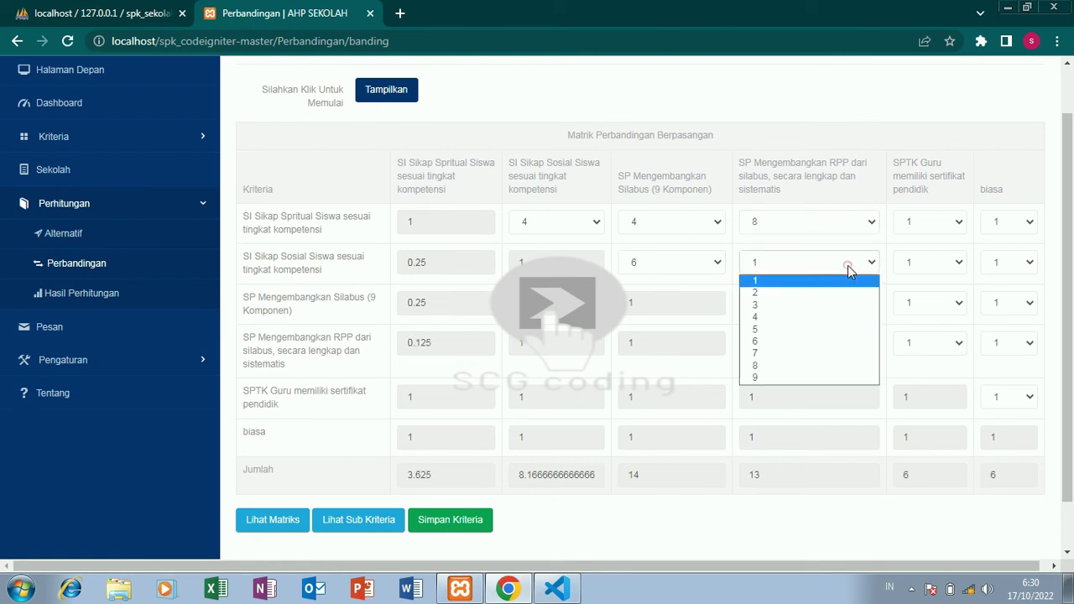
{"action": "left_click", "coordinate": [791, 377]}
{"action": "left_click", "coordinate": [841, 316]}
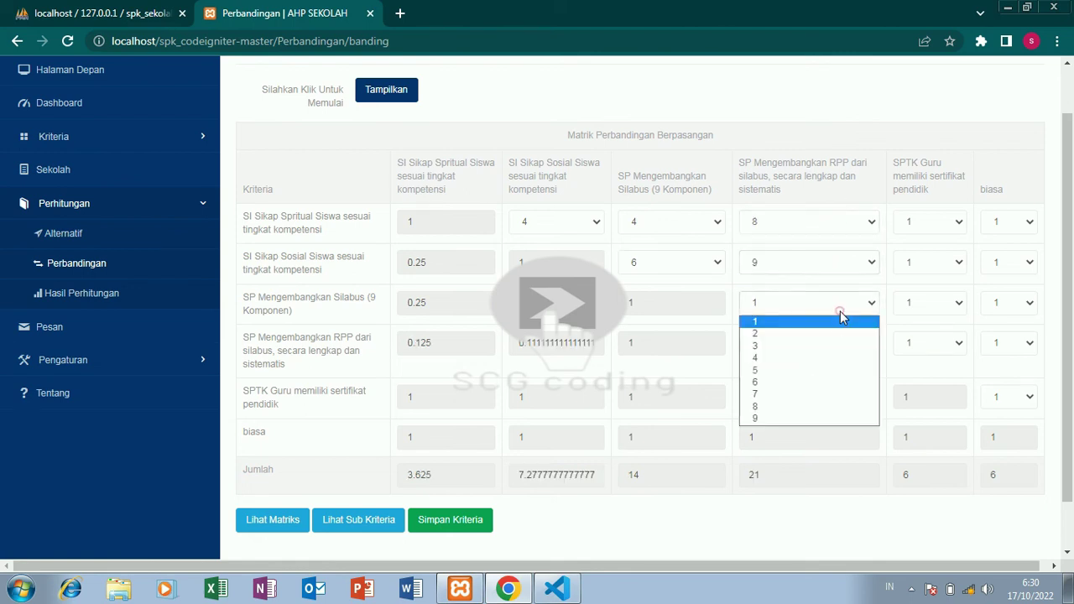
{"action": "left_click", "coordinate": [801, 384]}
Fill the SPTK column: Spritual 7, Sosial 8, Silabus 8, RPP 9.
{"action": "left_click", "coordinate": [938, 222]}
{"action": "left_click", "coordinate": [928, 313]}
{"action": "left_click", "coordinate": [953, 265]}
{"action": "left_click", "coordinate": [928, 372]}
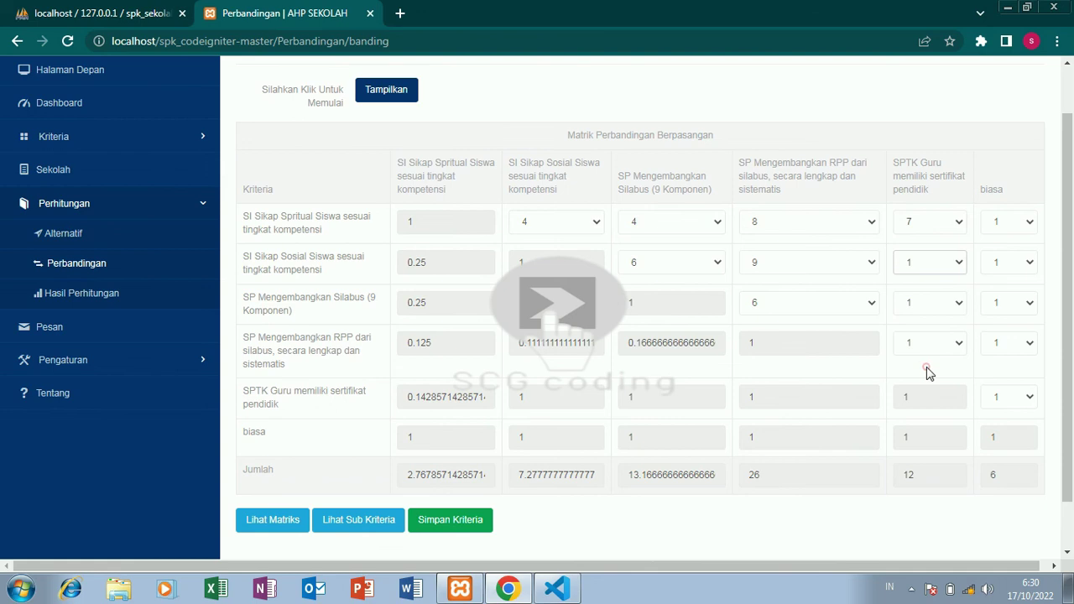
{"action": "left_click", "coordinate": [948, 304]}
{"action": "left_click", "coordinate": [920, 410]}
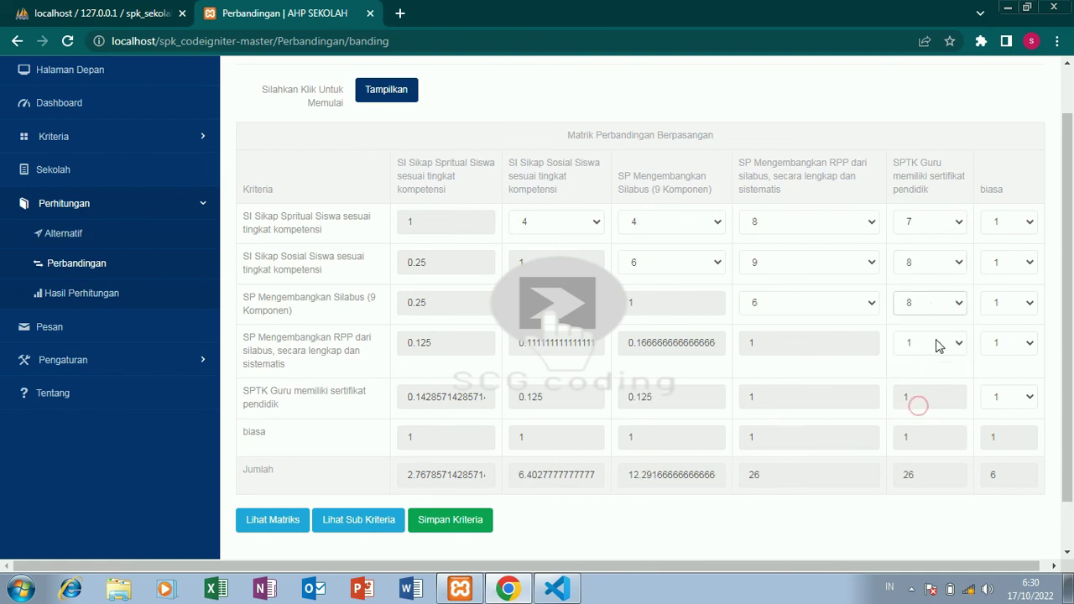
{"action": "left_click", "coordinate": [936, 341]}
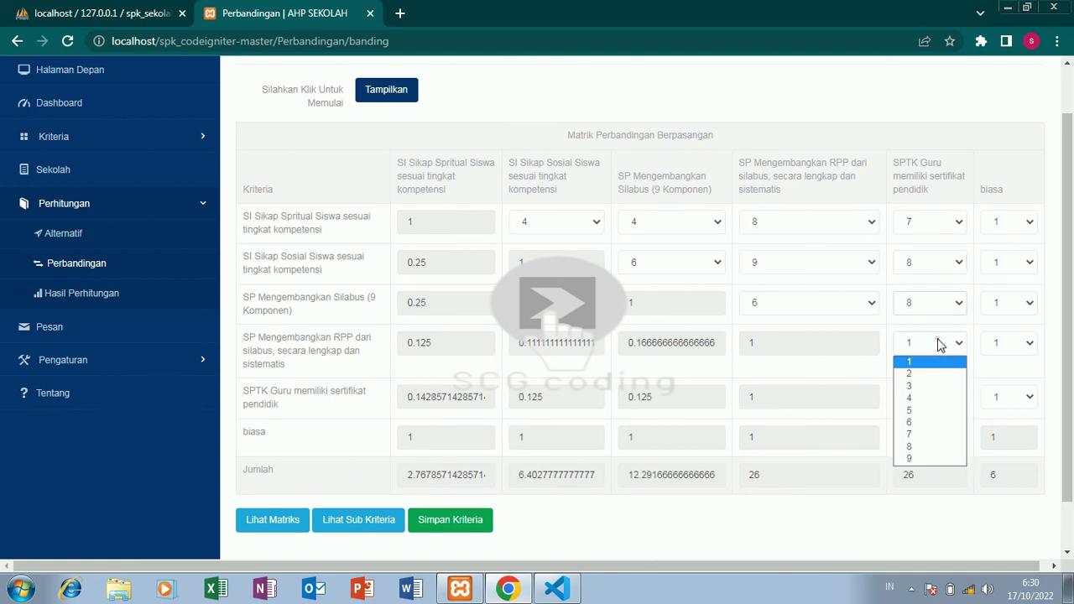
{"action": "left_click", "coordinate": [911, 459]}
Fill the biasa column (SPTK 2, RPP 4, Silabus 5, Sosial 7, Spritual 6) and save the criteria.
{"action": "left_click", "coordinate": [1020, 405]}
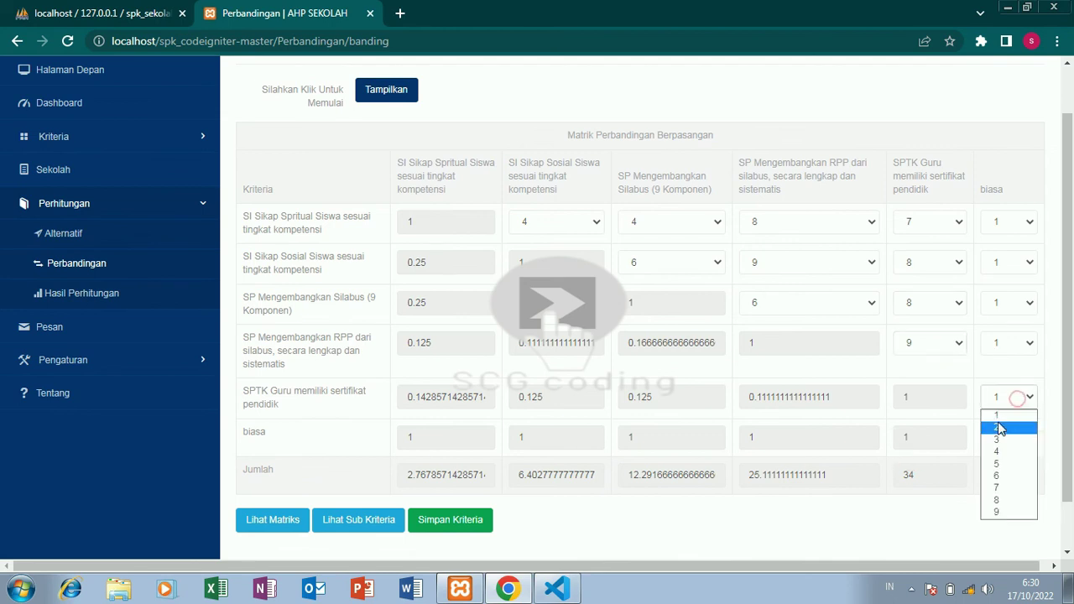
{"action": "left_click", "coordinate": [997, 428]}
{"action": "left_click", "coordinate": [1016, 344]}
{"action": "left_click", "coordinate": [999, 406]}
{"action": "left_click", "coordinate": [1017, 313]}
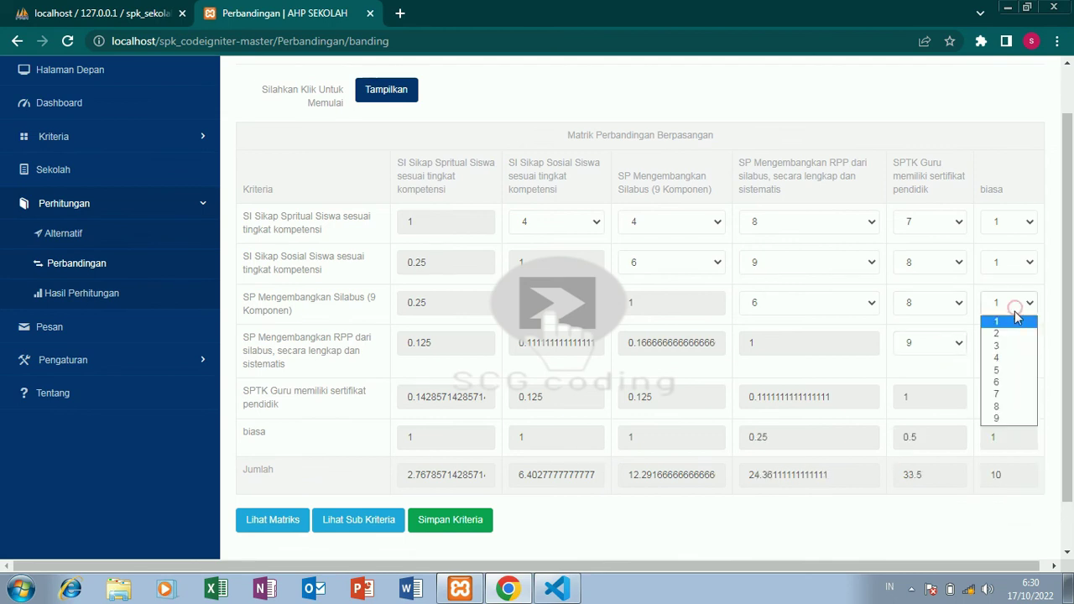
{"action": "left_click", "coordinate": [1003, 373]}
{"action": "left_click", "coordinate": [1013, 264]}
{"action": "left_click", "coordinate": [998, 356]}
{"action": "left_click", "coordinate": [1013, 223]}
{"action": "left_click", "coordinate": [1005, 309]}
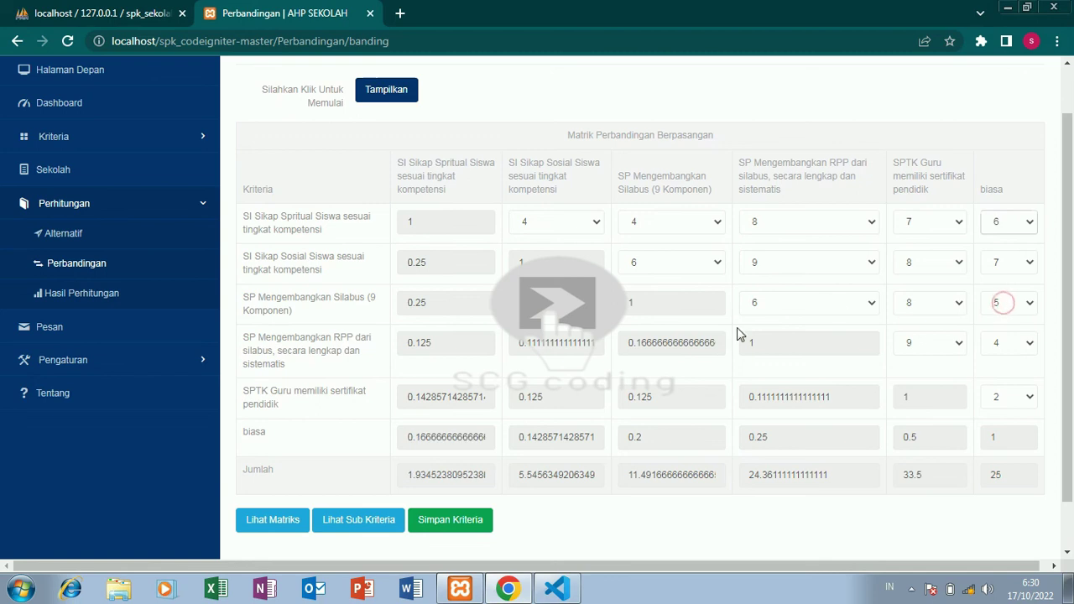
{"action": "left_click", "coordinate": [486, 521]}
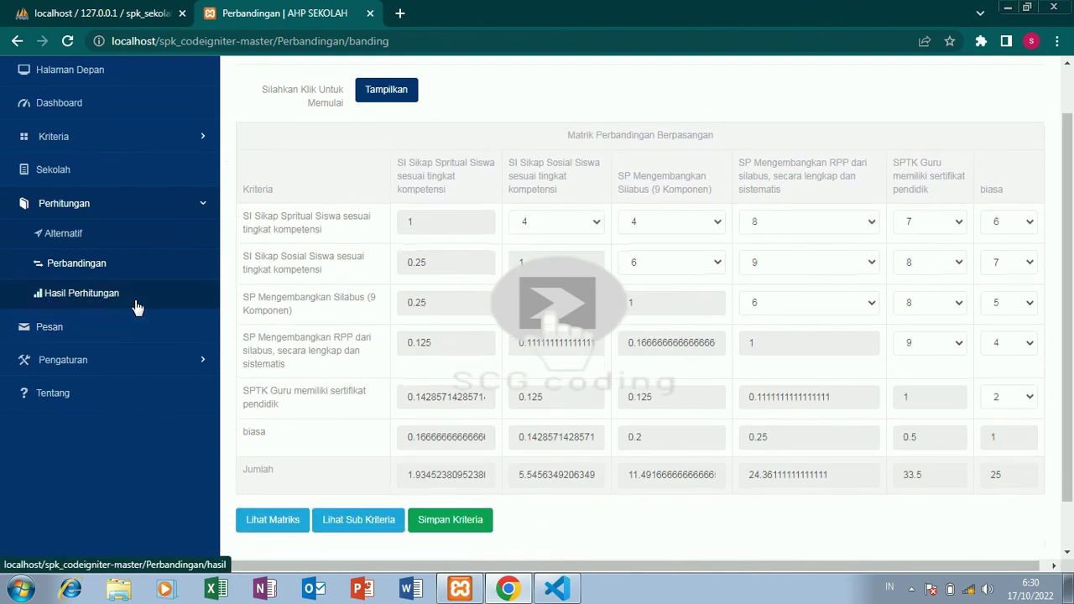
Look through Hasil Perhitungan, the Tambah User form and the Tentang info, then return to Dashboard.
{"action": "left_click", "coordinate": [137, 308]}
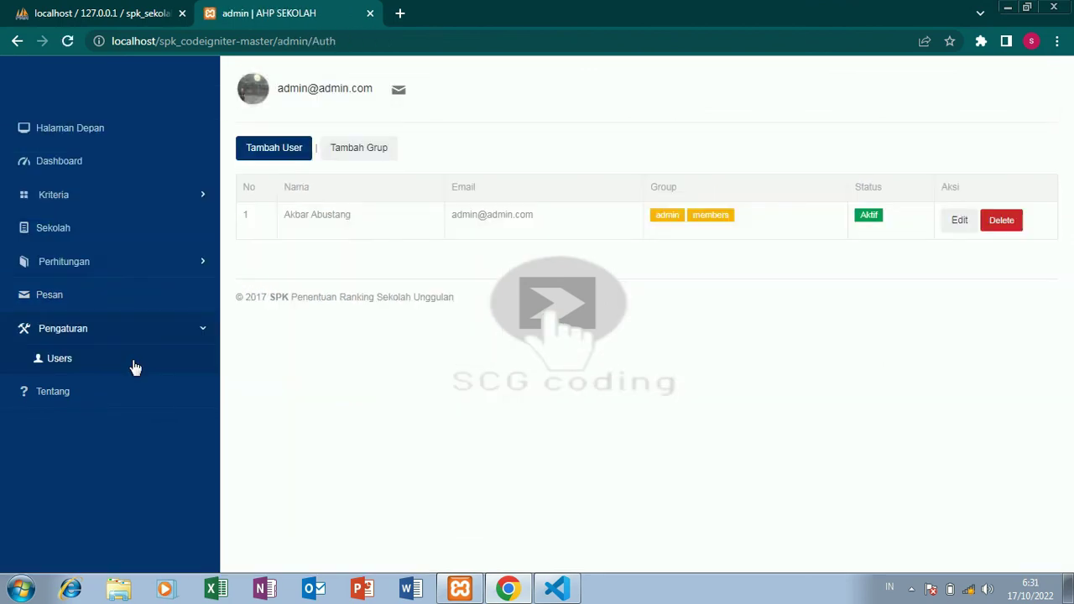
{"action": "left_click", "coordinate": [286, 154]}
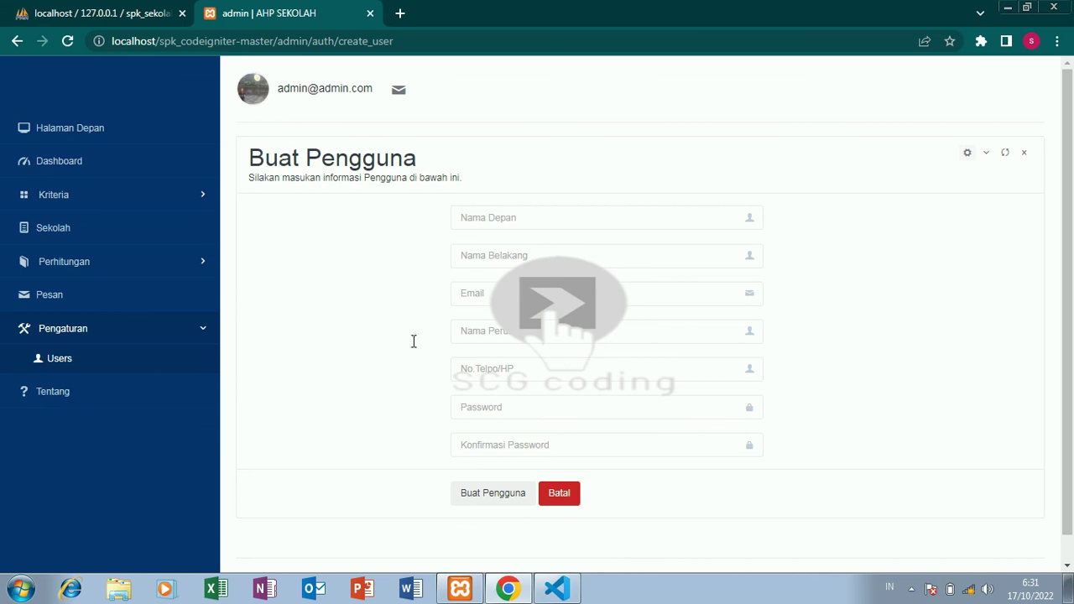
{"action": "left_click", "coordinate": [171, 403]}
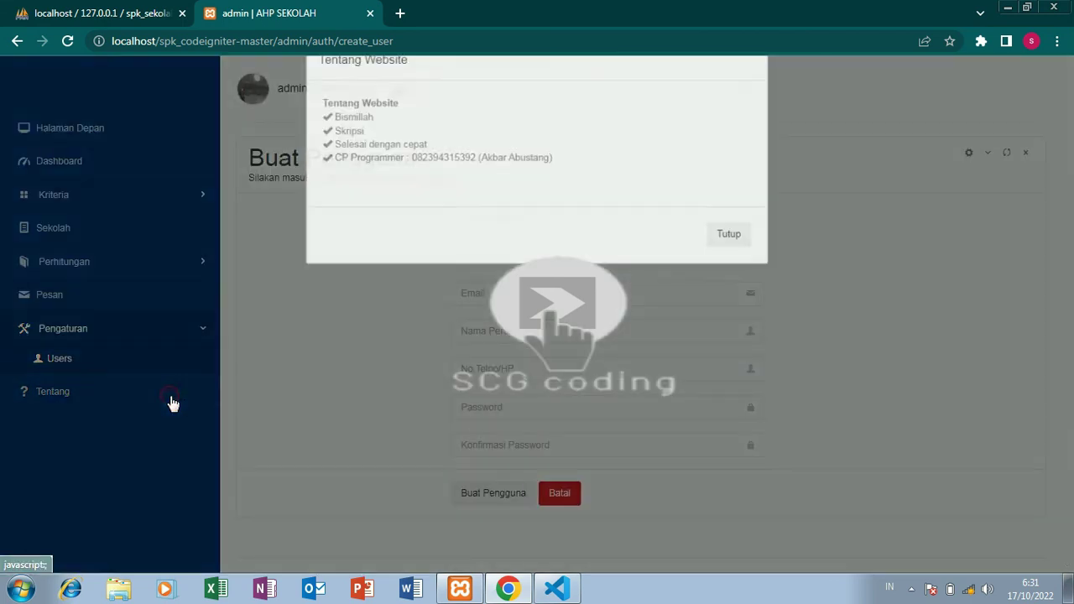
{"action": "left_click", "coordinate": [313, 382]}
{"action": "left_click", "coordinate": [107, 160]}
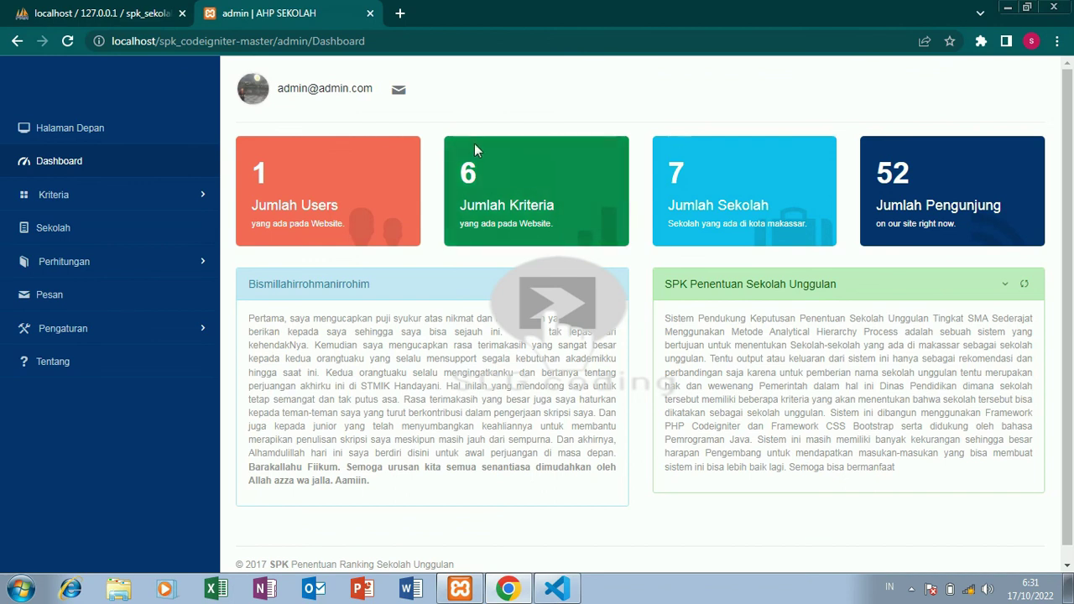
Log out of the admin account and load localhost/spk_codeigniter-master/ to view the public homepage.
{"action": "left_click", "coordinate": [310, 97]}
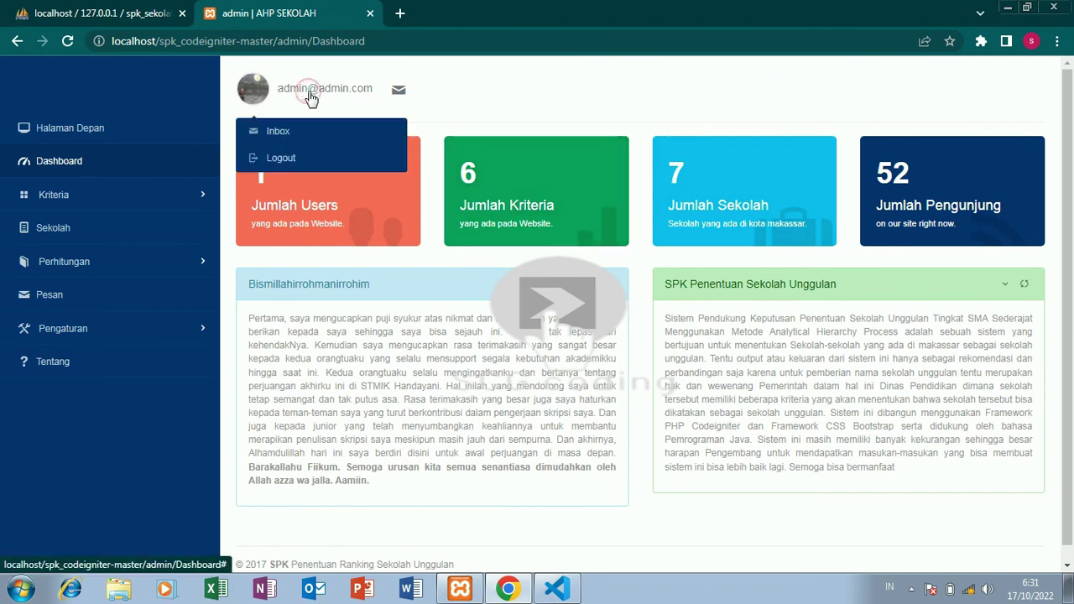
{"action": "left_click", "coordinate": [291, 166]}
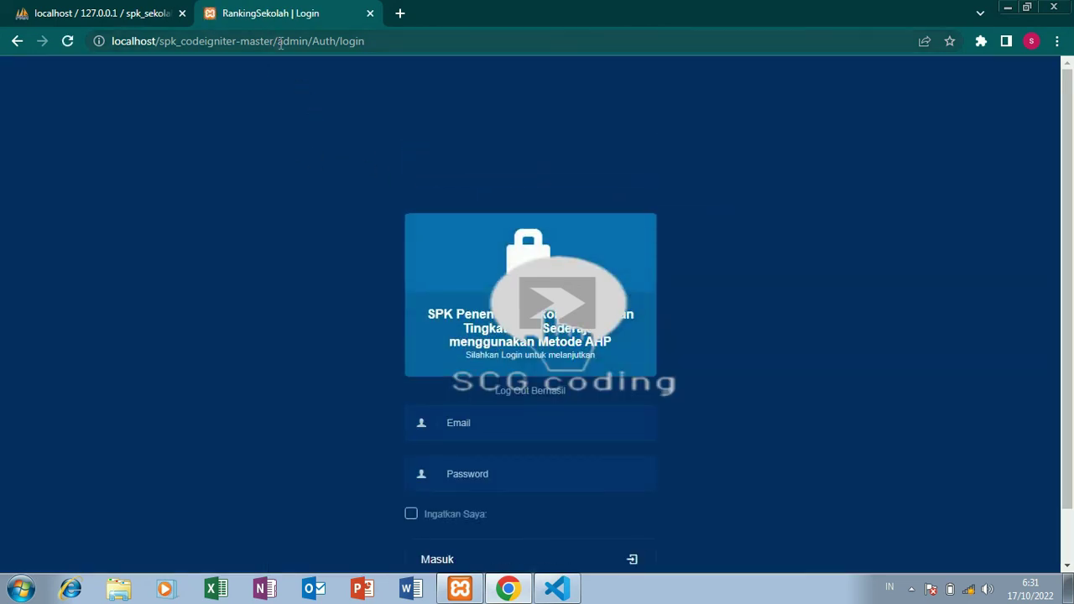
{"action": "left_click_drag", "start_coordinate": [283, 42], "coordinate": [480, 28]}
{"action": "key", "text": "BackSpace"}
{"action": "key", "text": "BackSpace"}
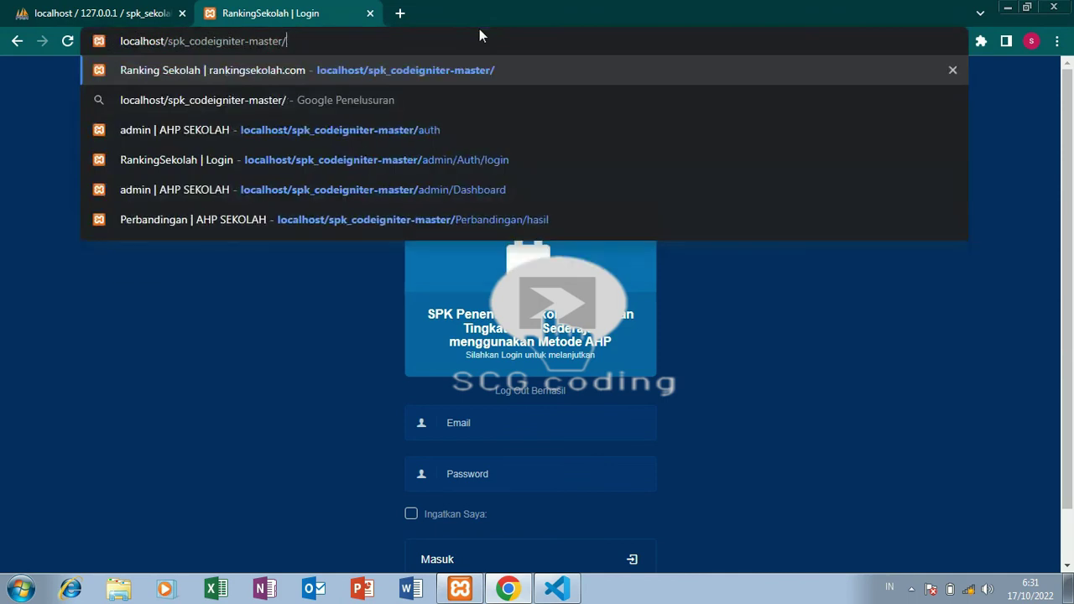
{"action": "key", "text": "Return"}
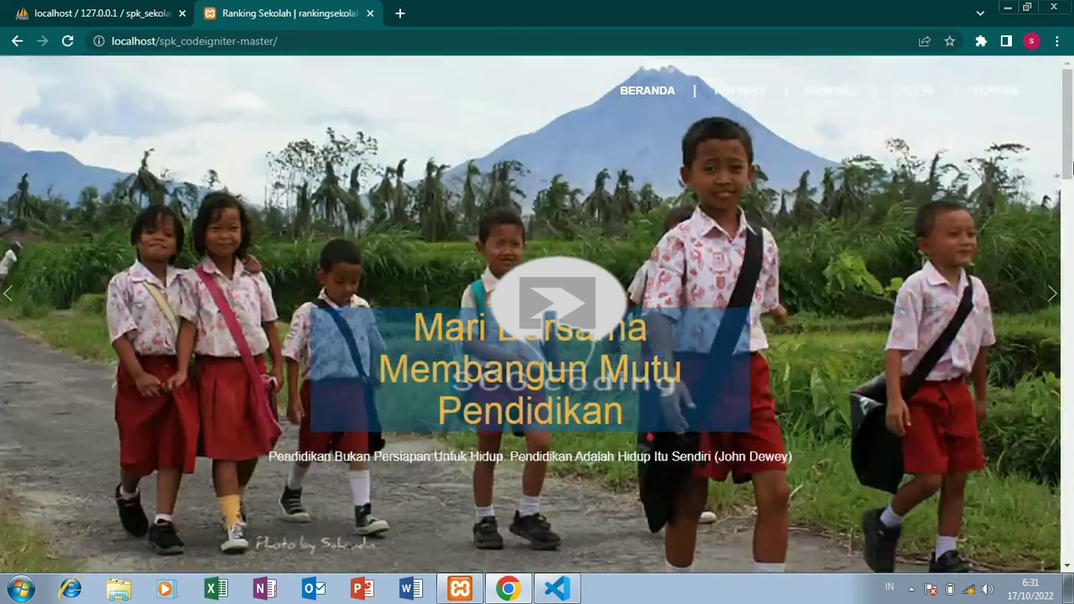
{"action": "scroll", "coordinate": [1072, 243], "scroll_direction": "down", "scroll_amount": 5}
{"action": "left_click_drag", "start_coordinate": [1071, 243], "coordinate": [1072, 155]}
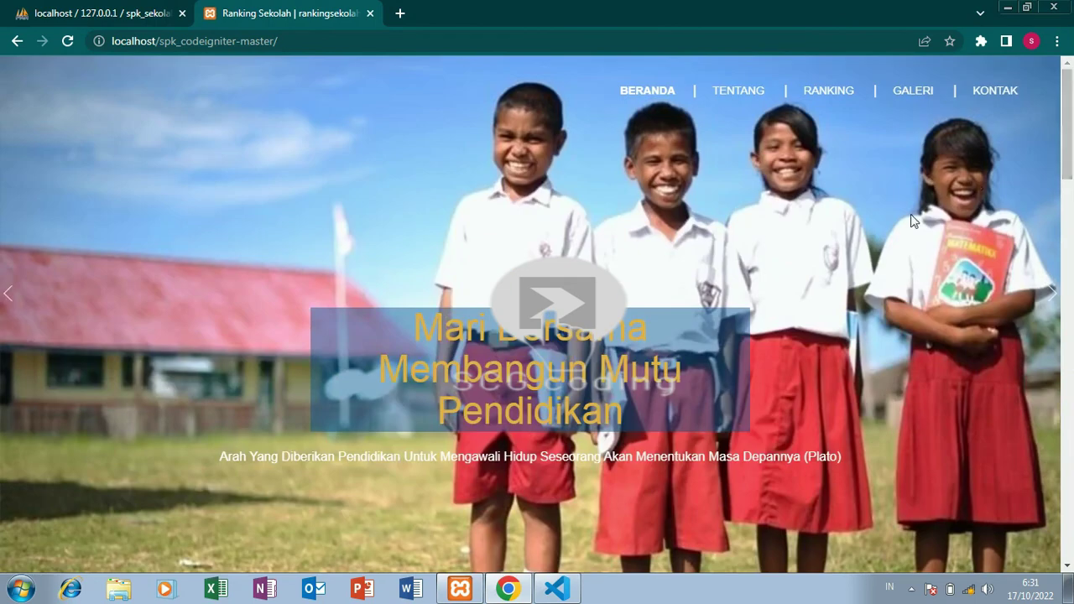